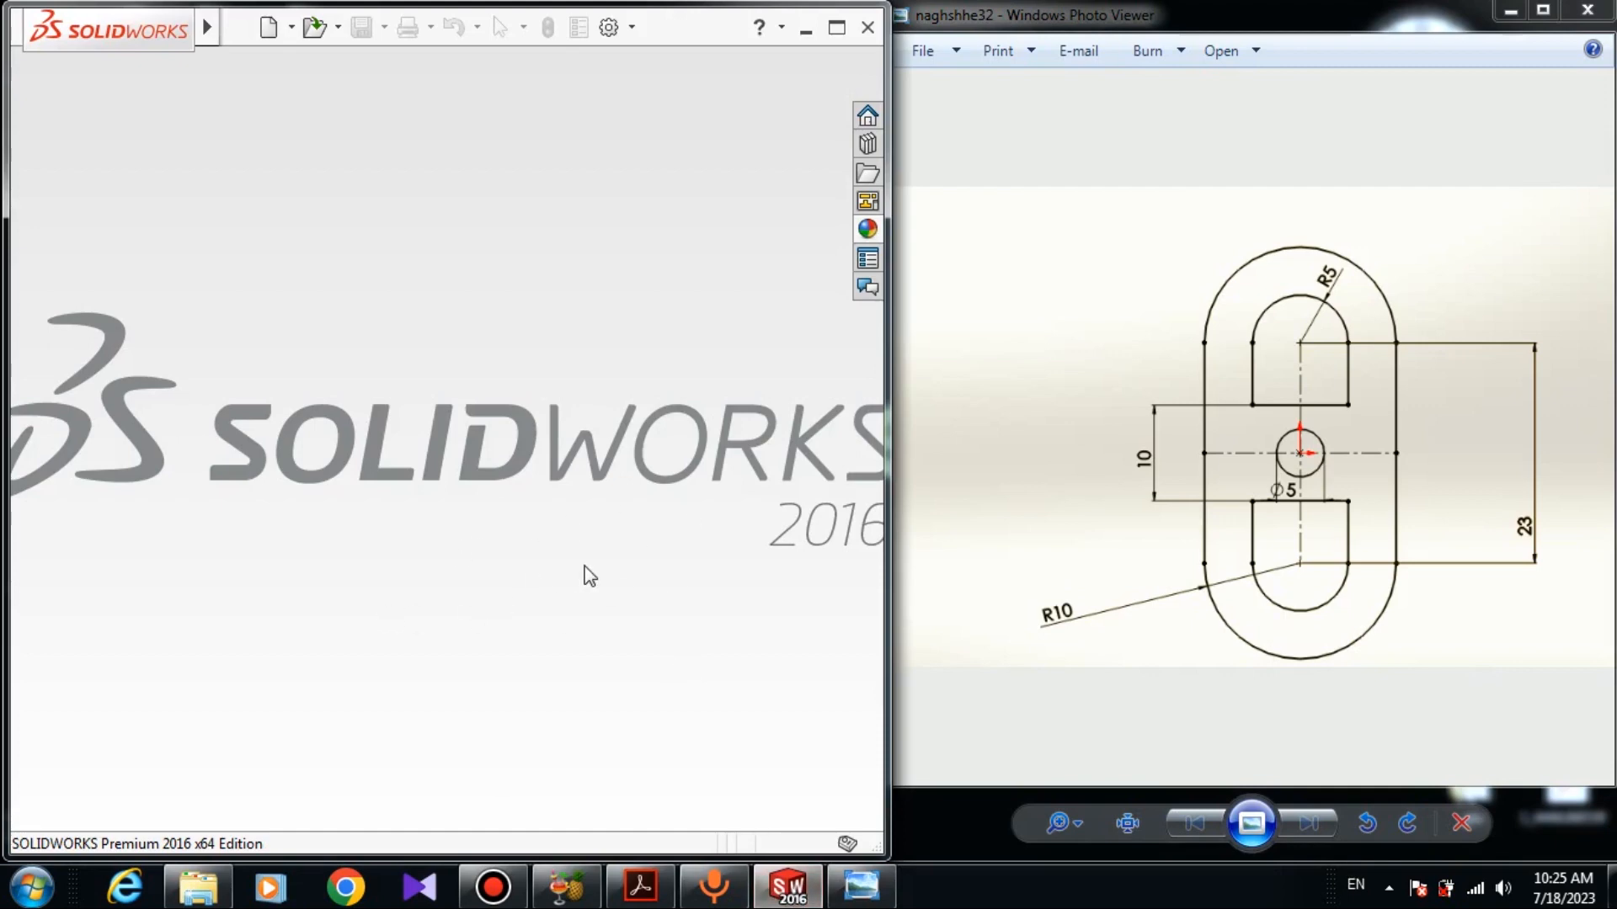
- Create a new part and open a sketch on the Front Plane
{"action": "left_click", "coordinate": [265, 28]}
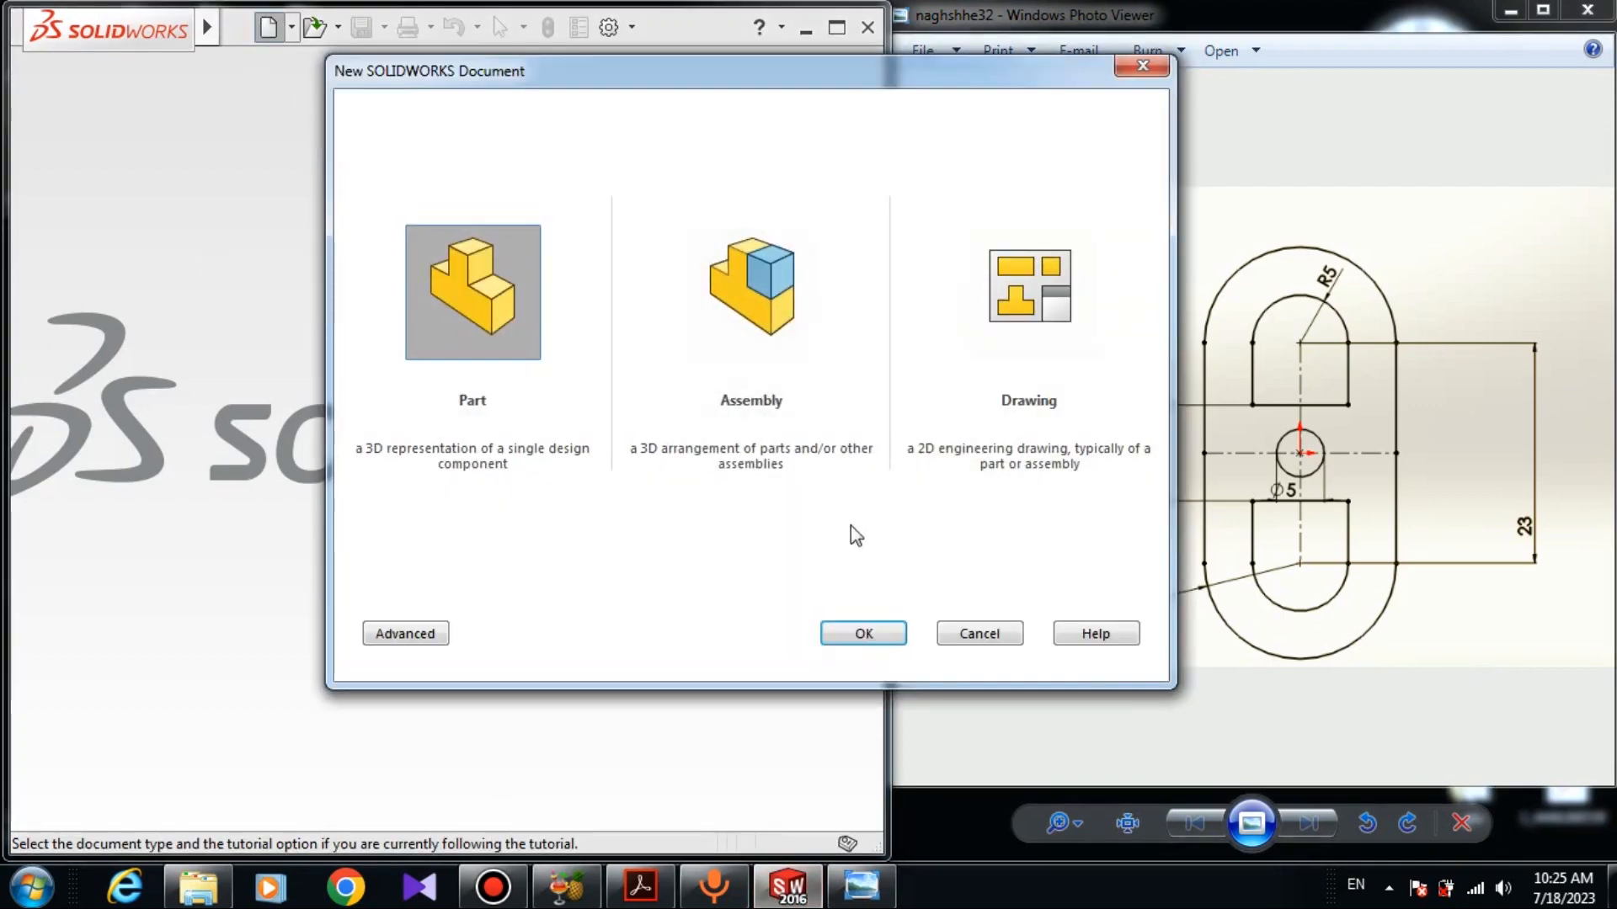
{"action": "left_click", "coordinate": [859, 634]}
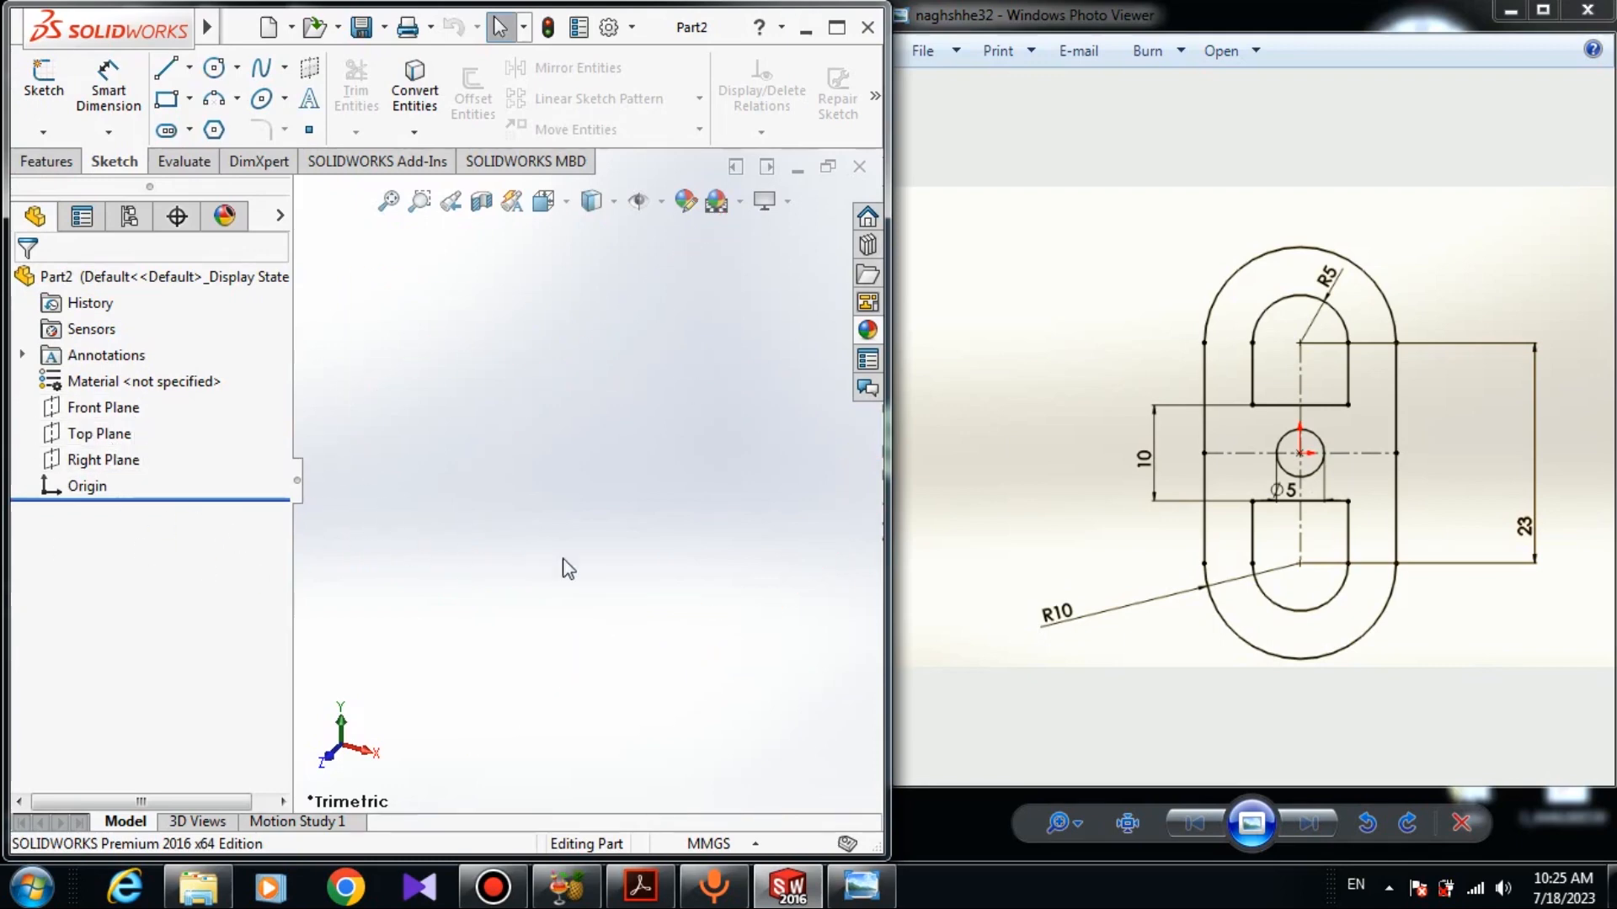
{"action": "left_click", "coordinate": [93, 407]}
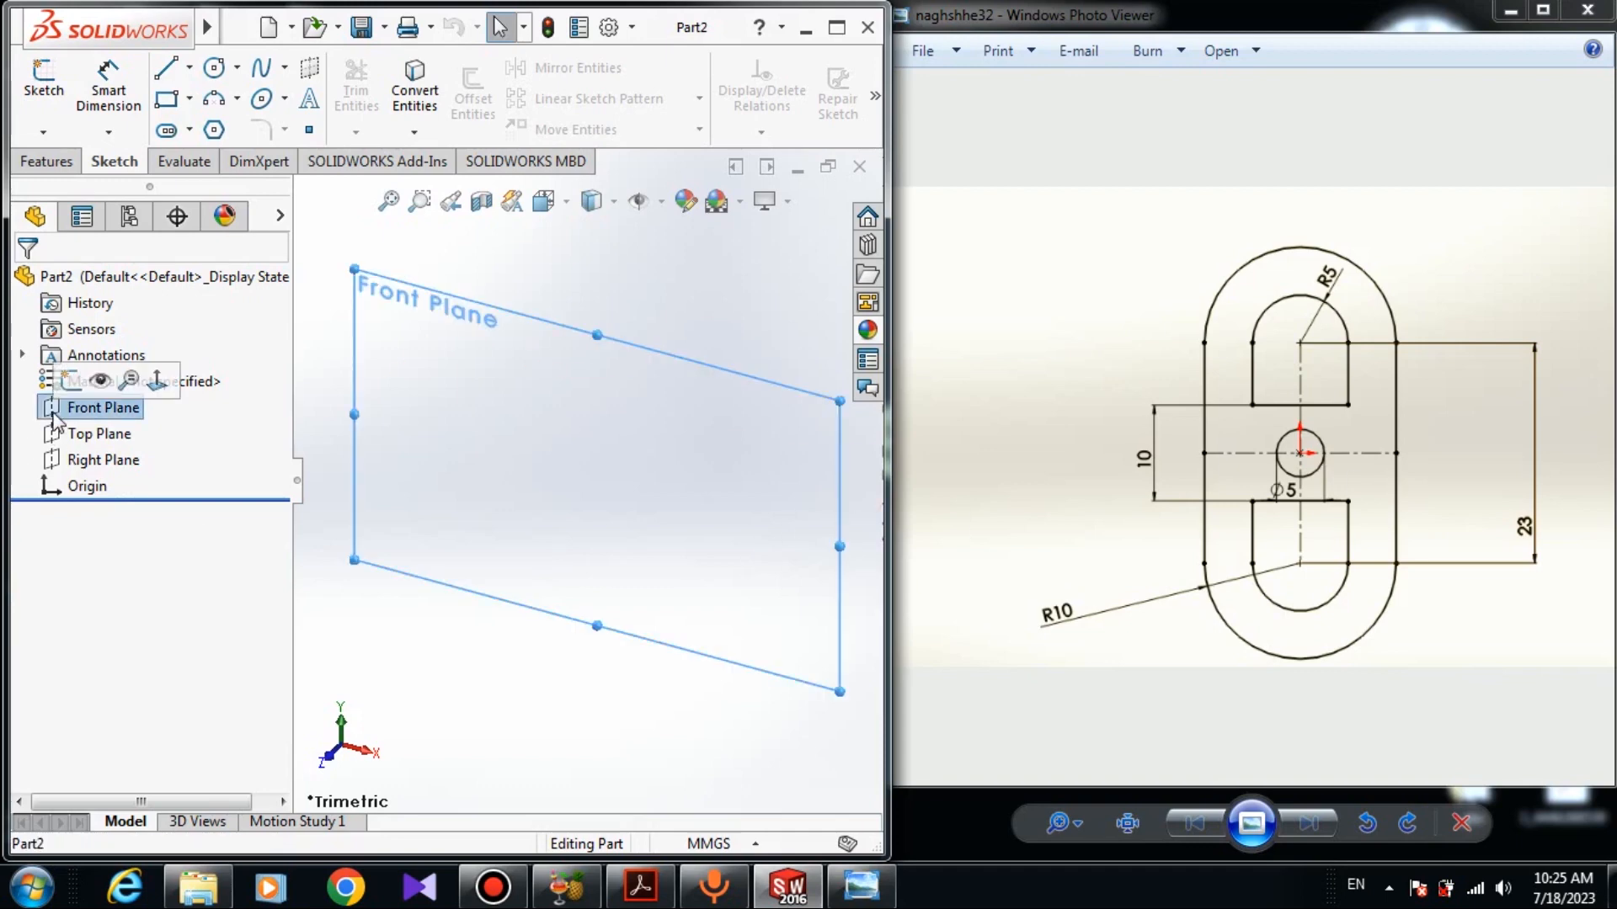
{"action": "left_click", "coordinate": [71, 382]}
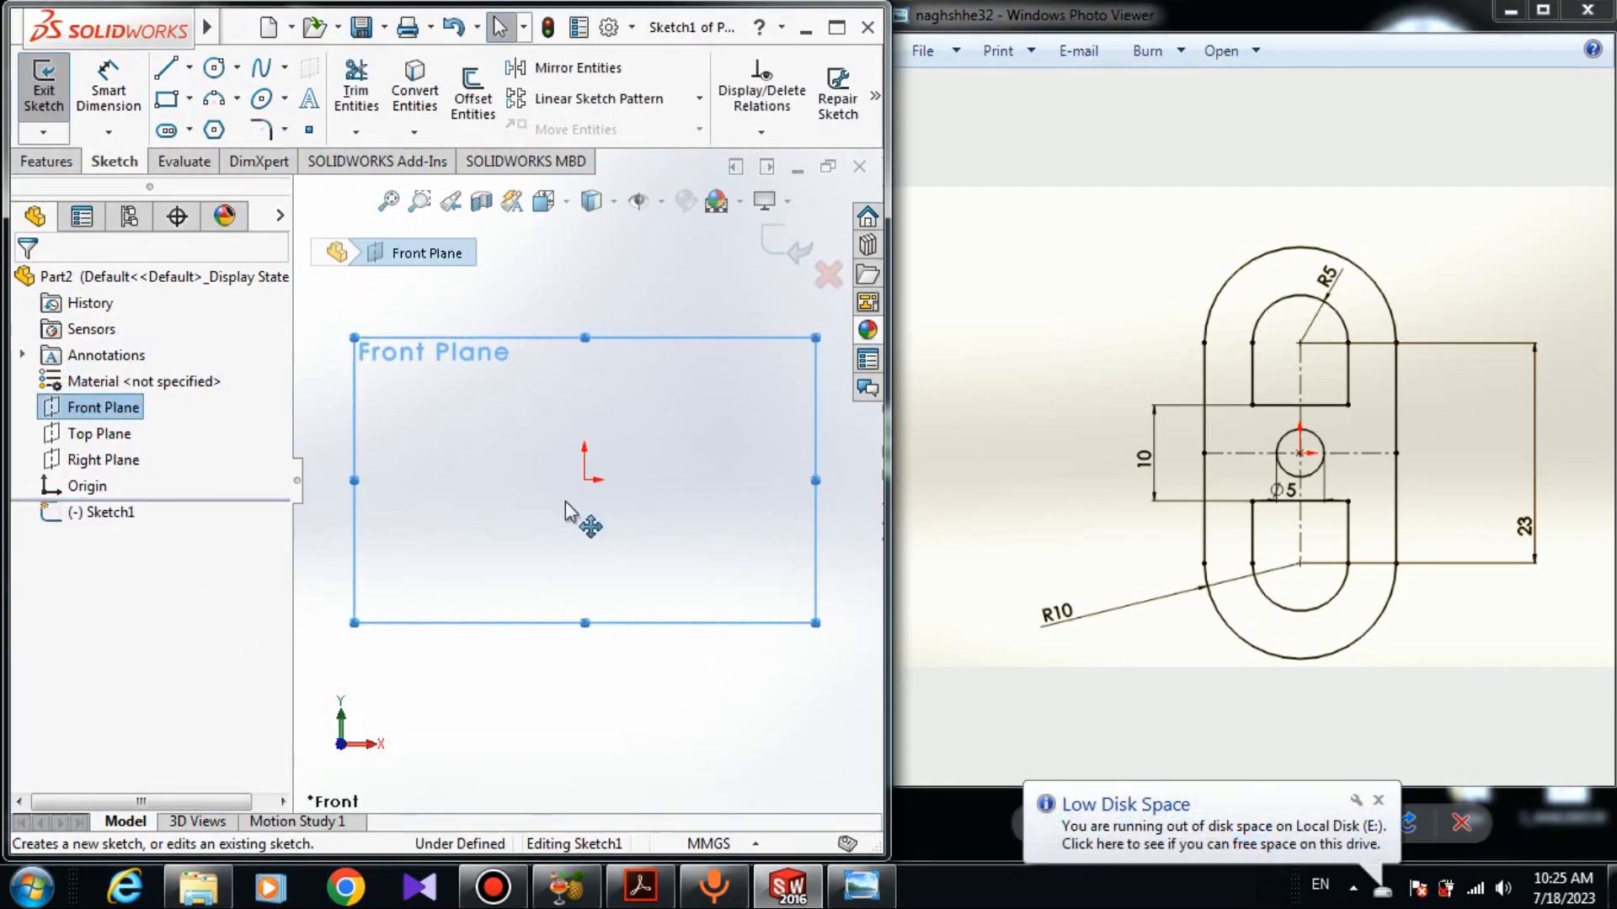
{"action": "left_click", "coordinate": [412, 702]}
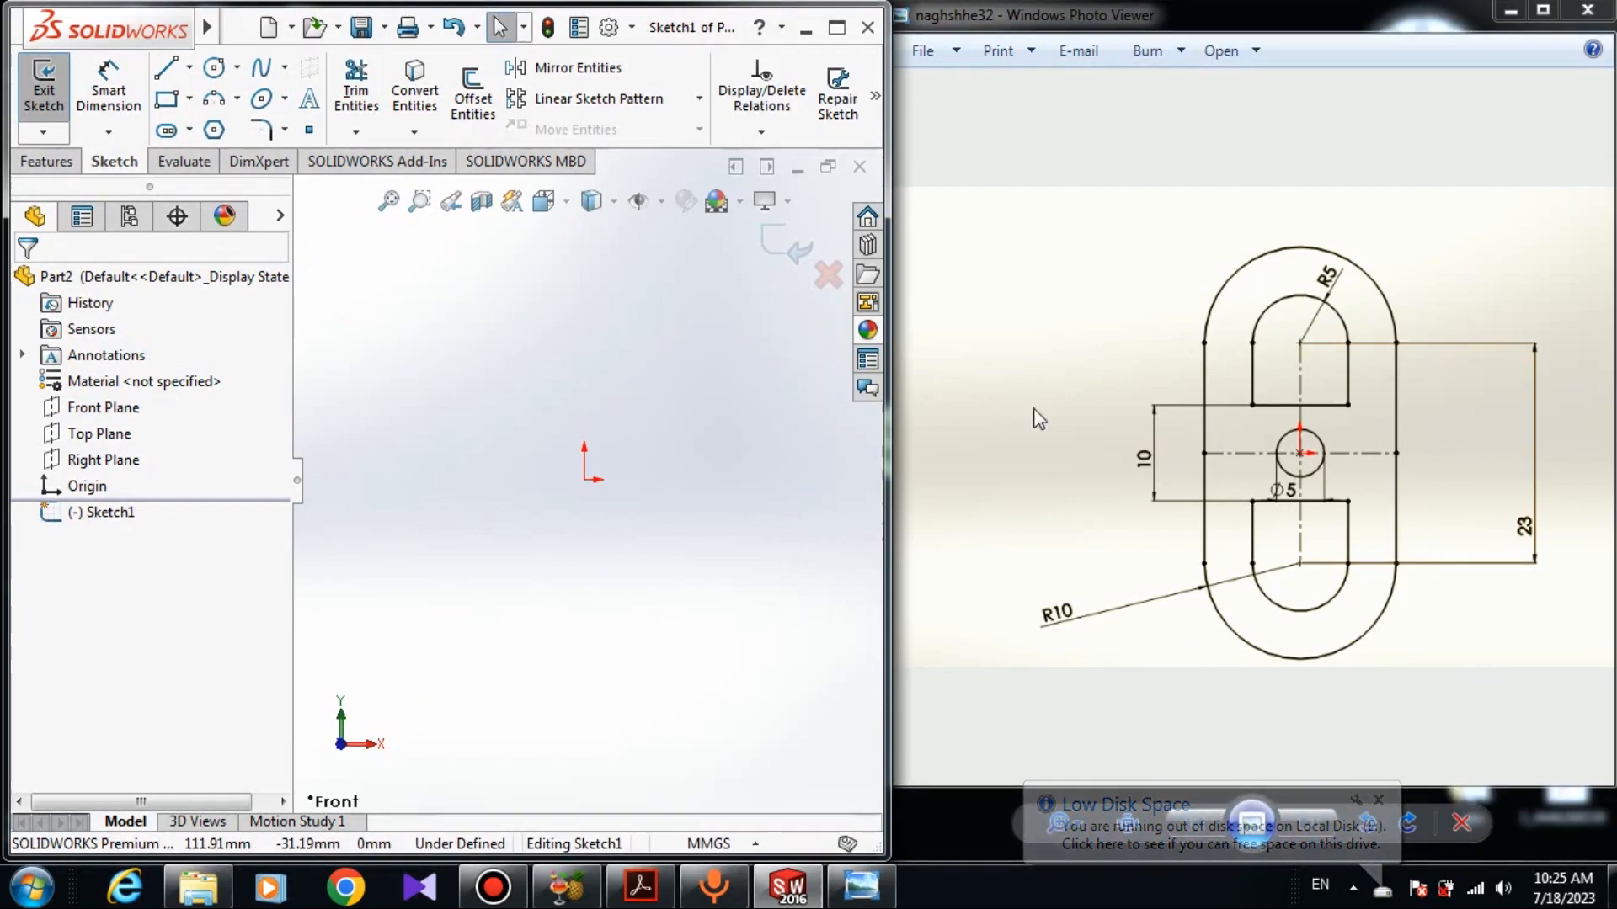
- Sketch a vertical centerpoint slot from the origin, about 163 mm long and 65 mm wide
{"action": "left_click", "coordinate": [179, 134]}
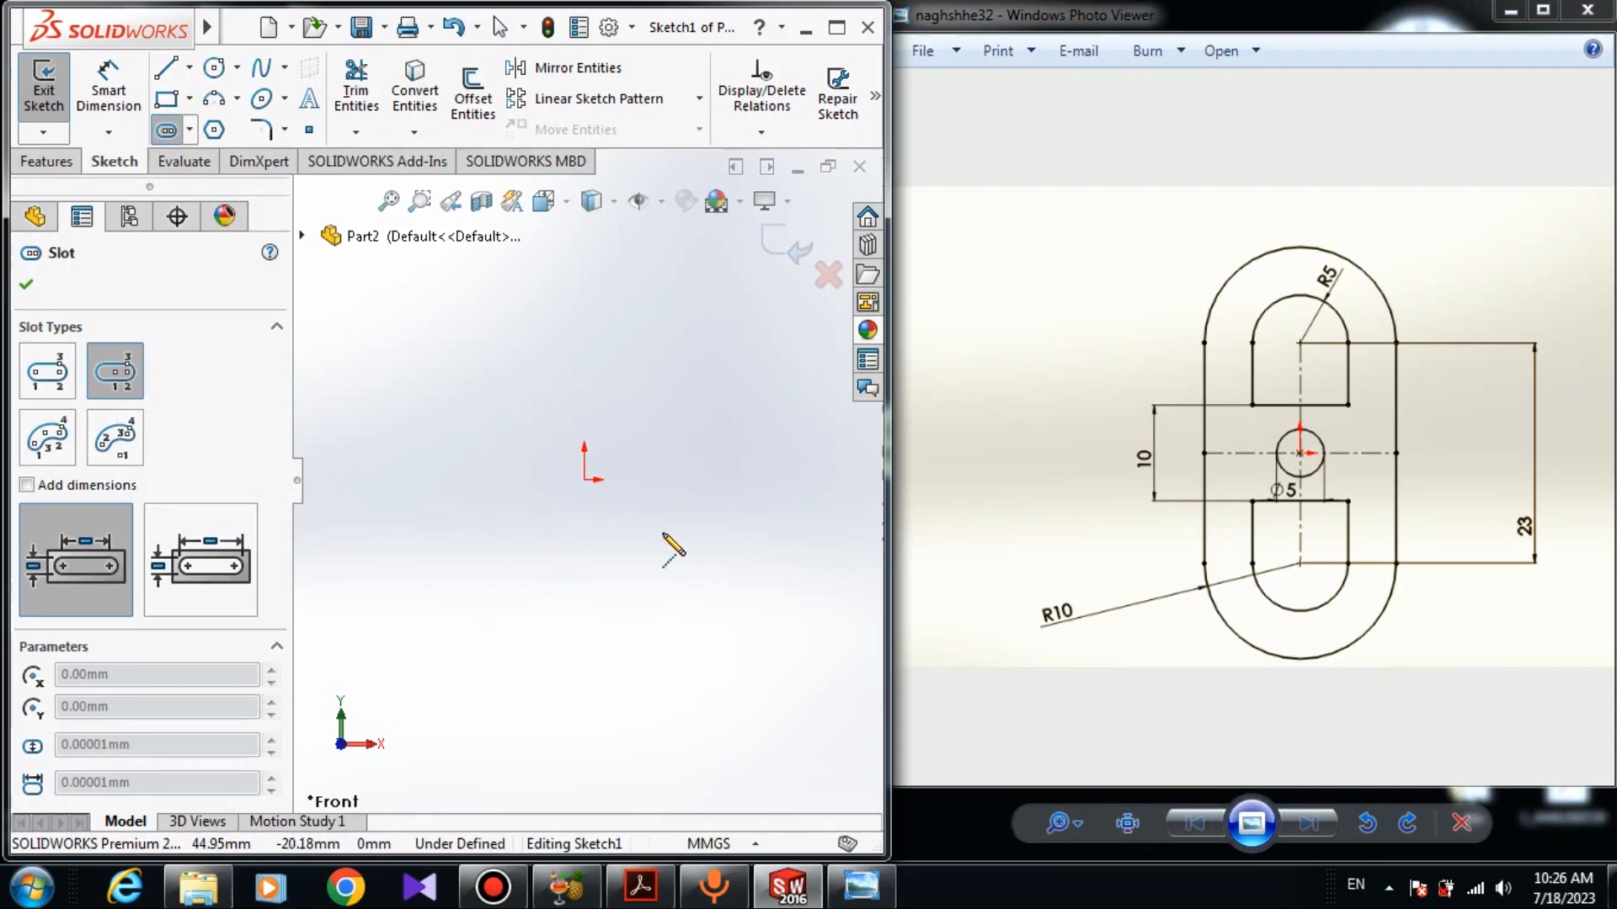
{"action": "left_click", "coordinate": [584, 480]}
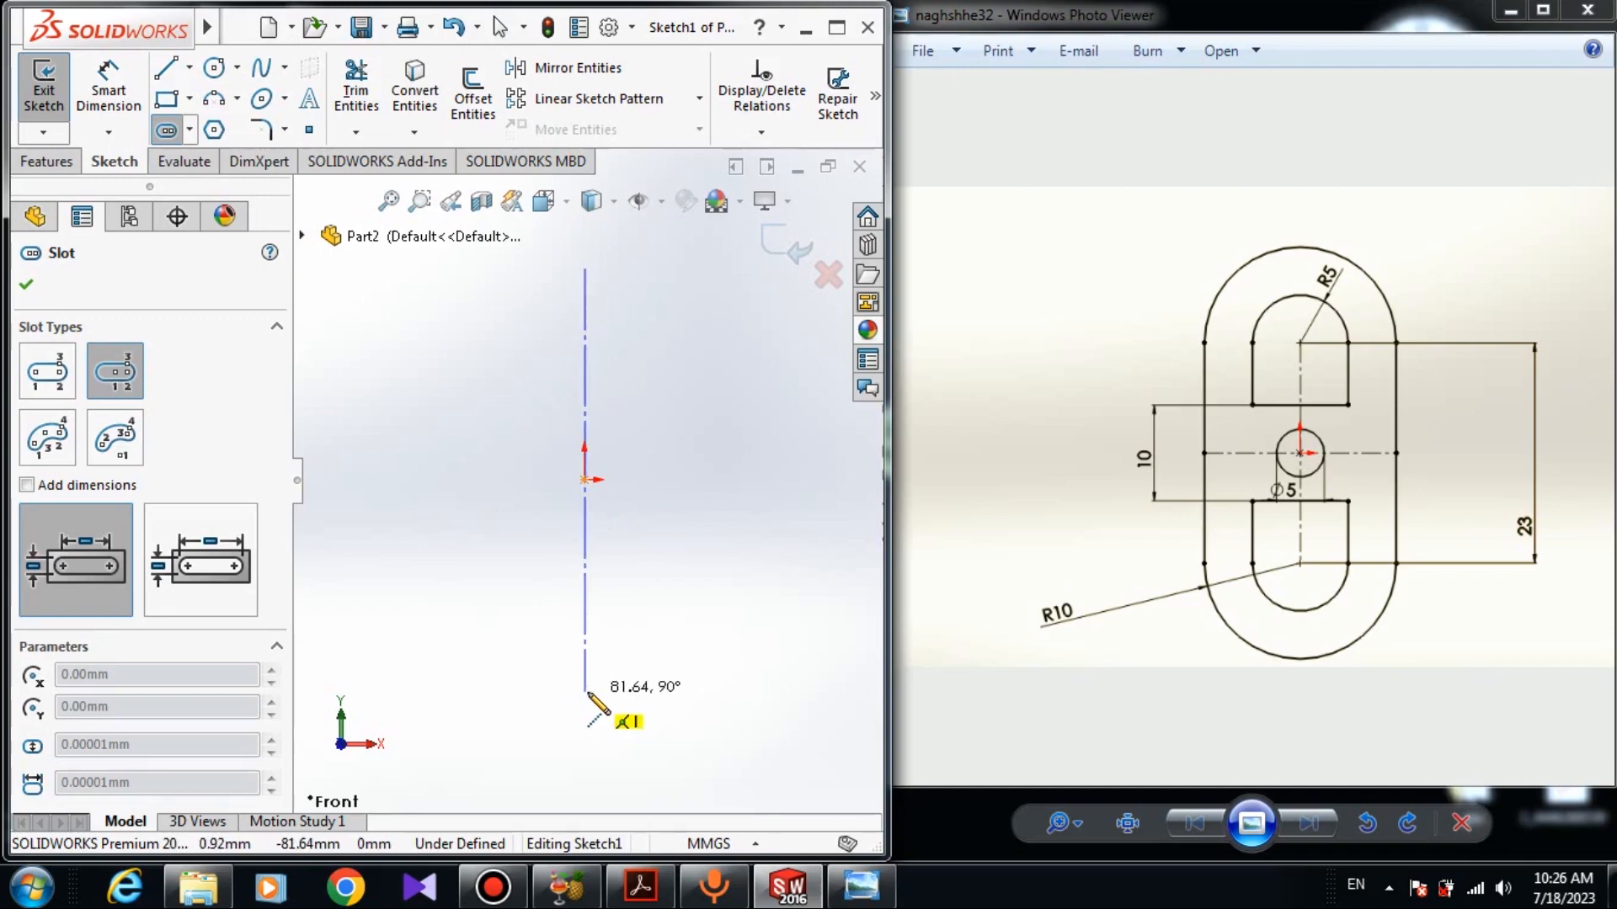
{"action": "left_click", "coordinate": [588, 692]}
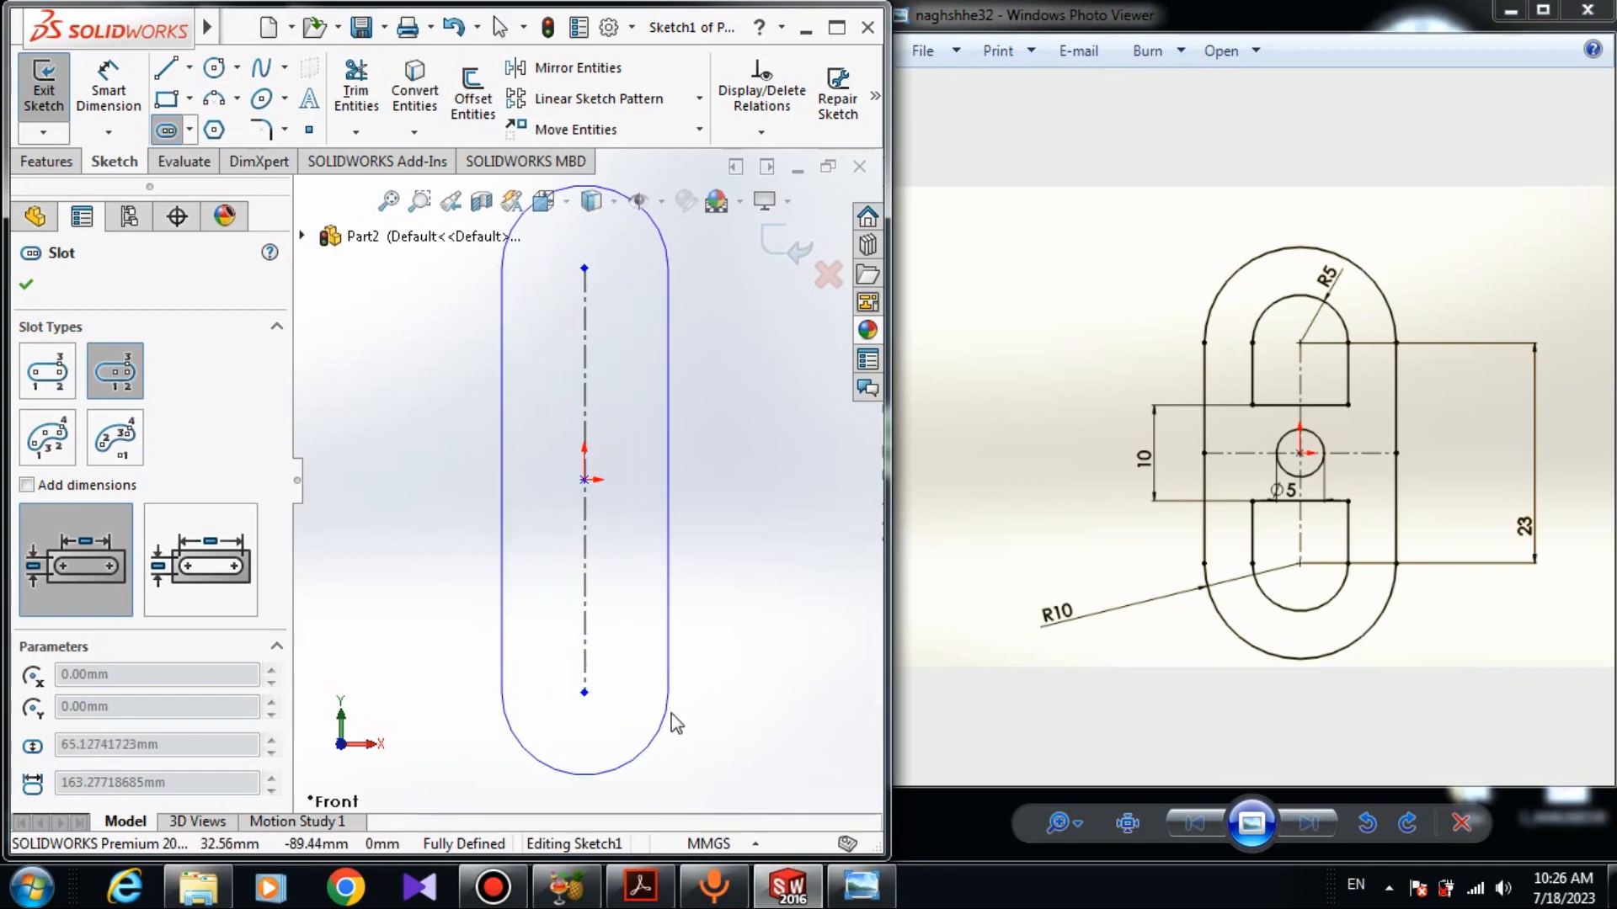
{"action": "left_click", "coordinate": [676, 712]}
{"action": "right_click", "coordinate": [749, 515]}
{"action": "left_click", "coordinate": [796, 532]}
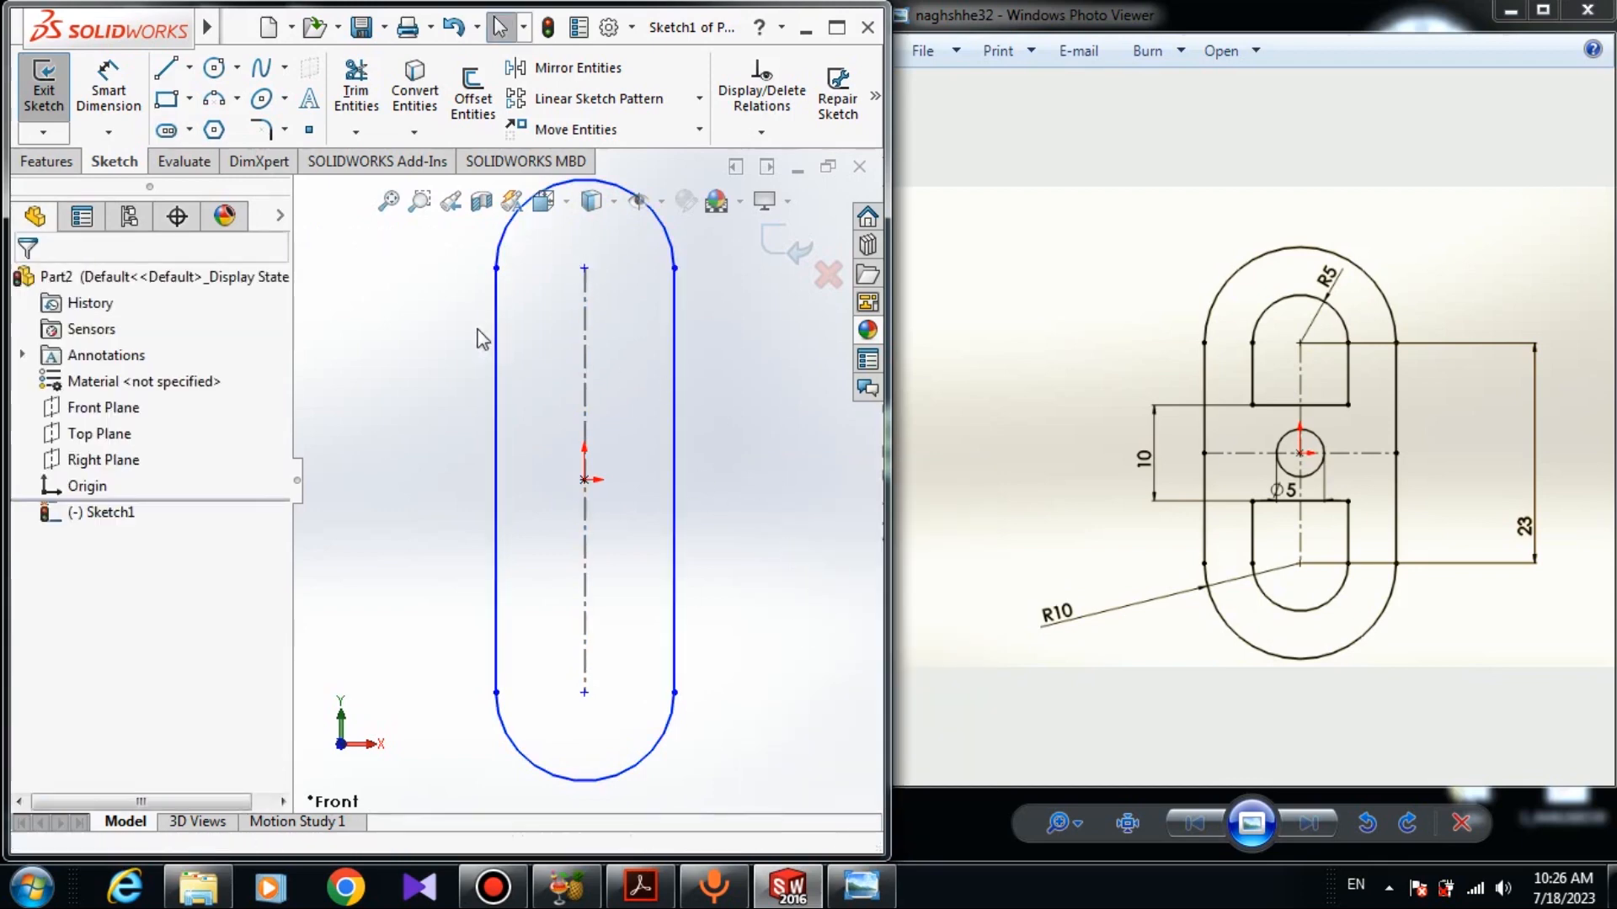
- Turn on display of sketch relations in the graphics area
{"action": "scroll", "coordinate": [490, 412], "scroll_direction": "up", "scroll_amount": 3}
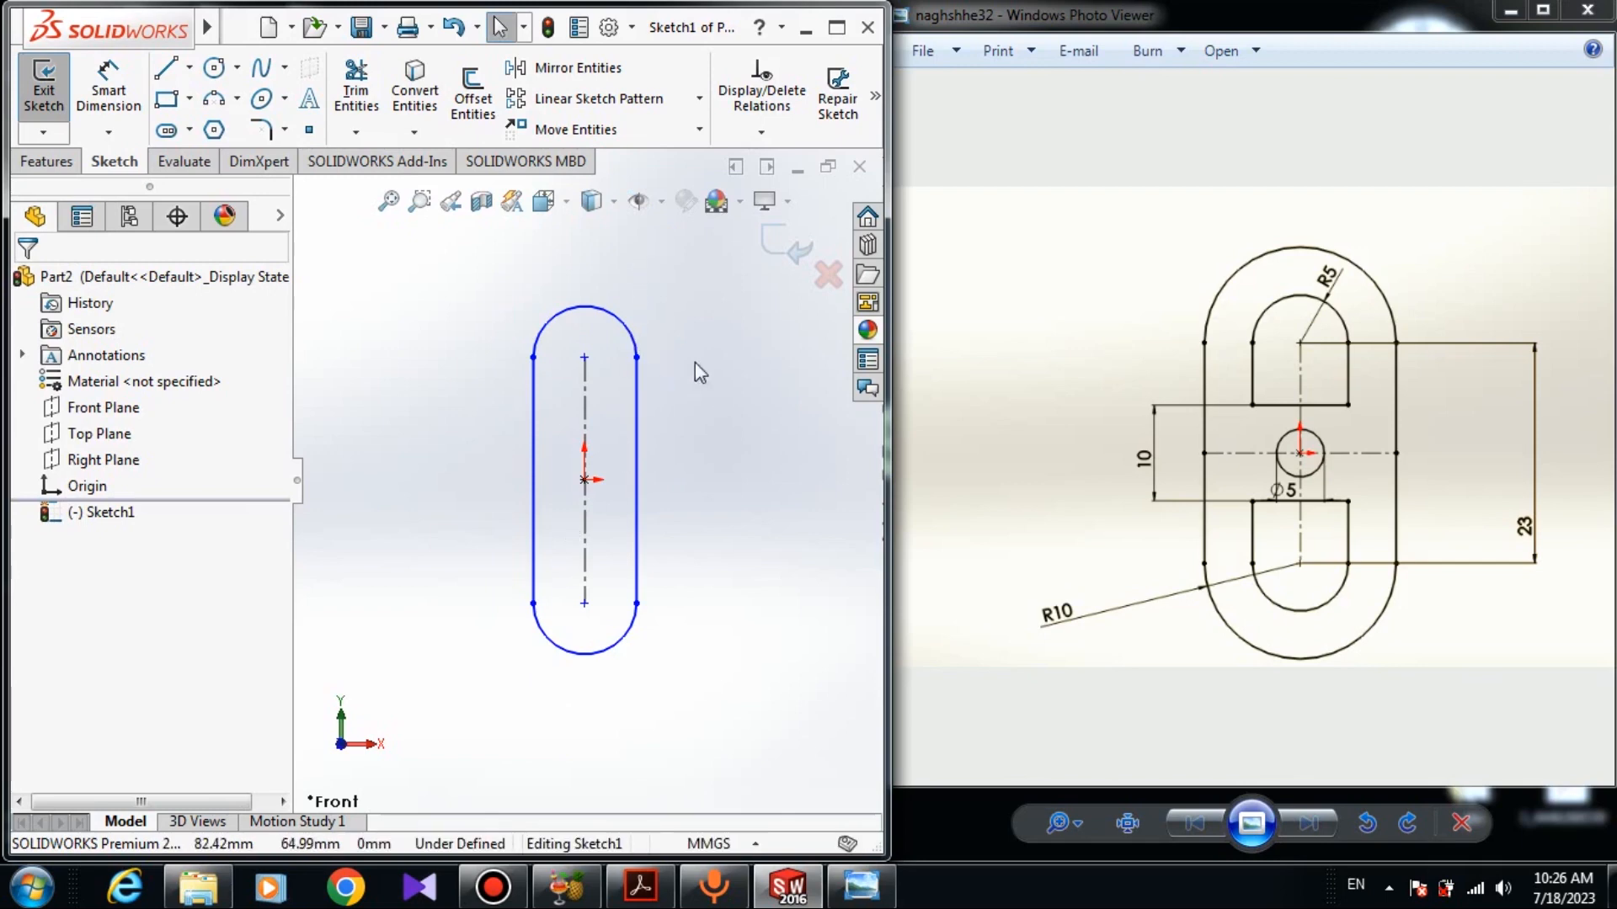
{"action": "left_click", "coordinate": [659, 205]}
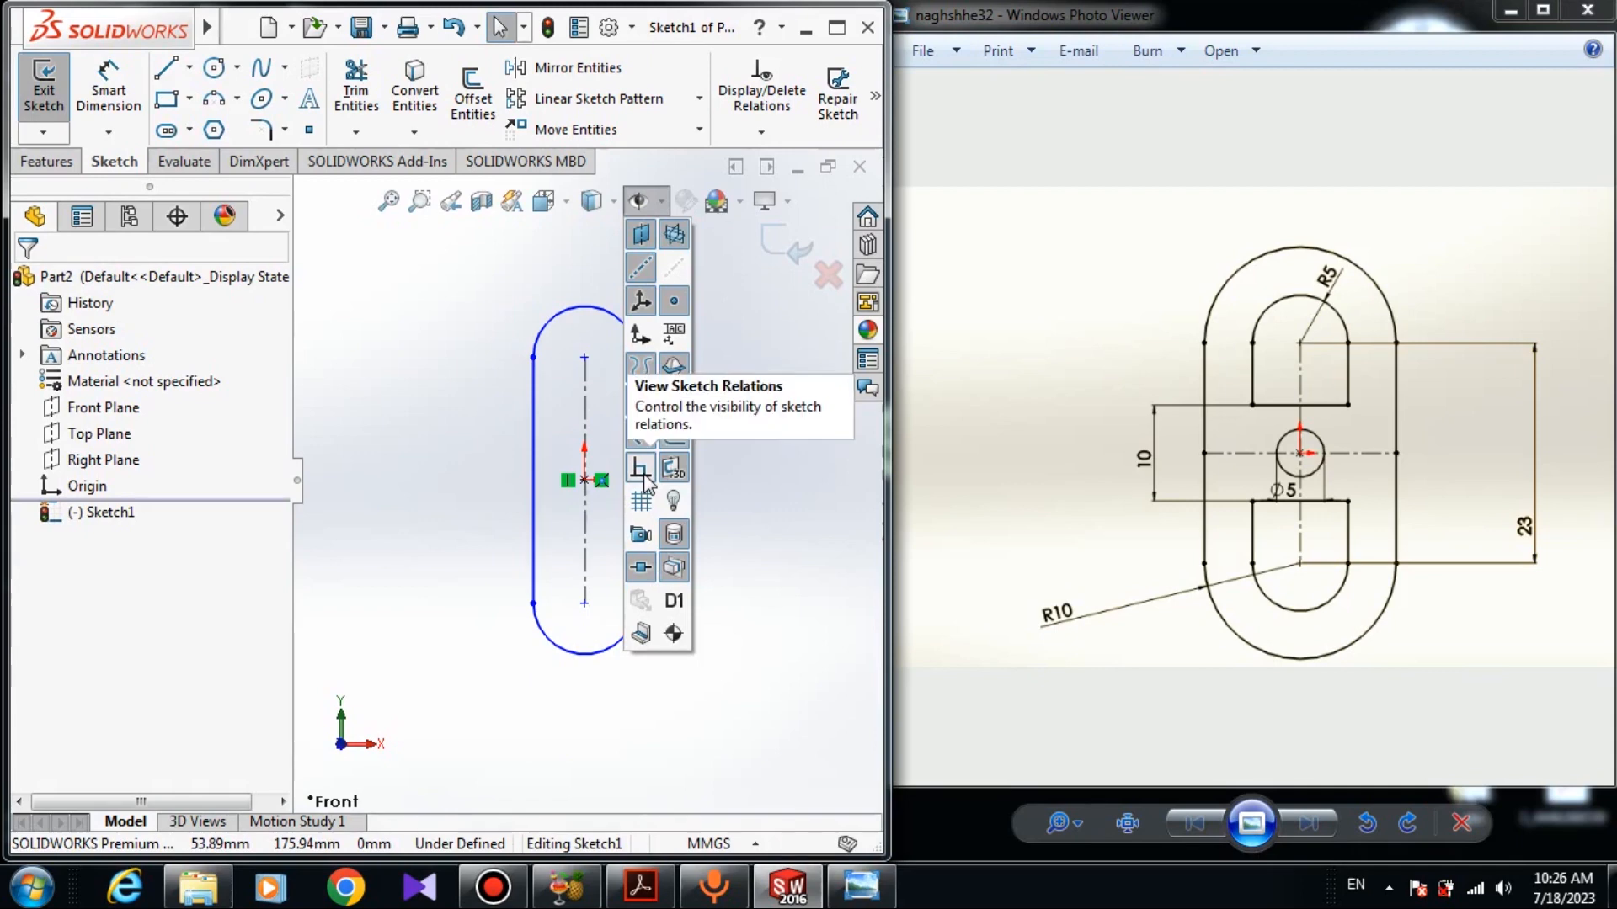
{"action": "left_click", "coordinate": [766, 573]}
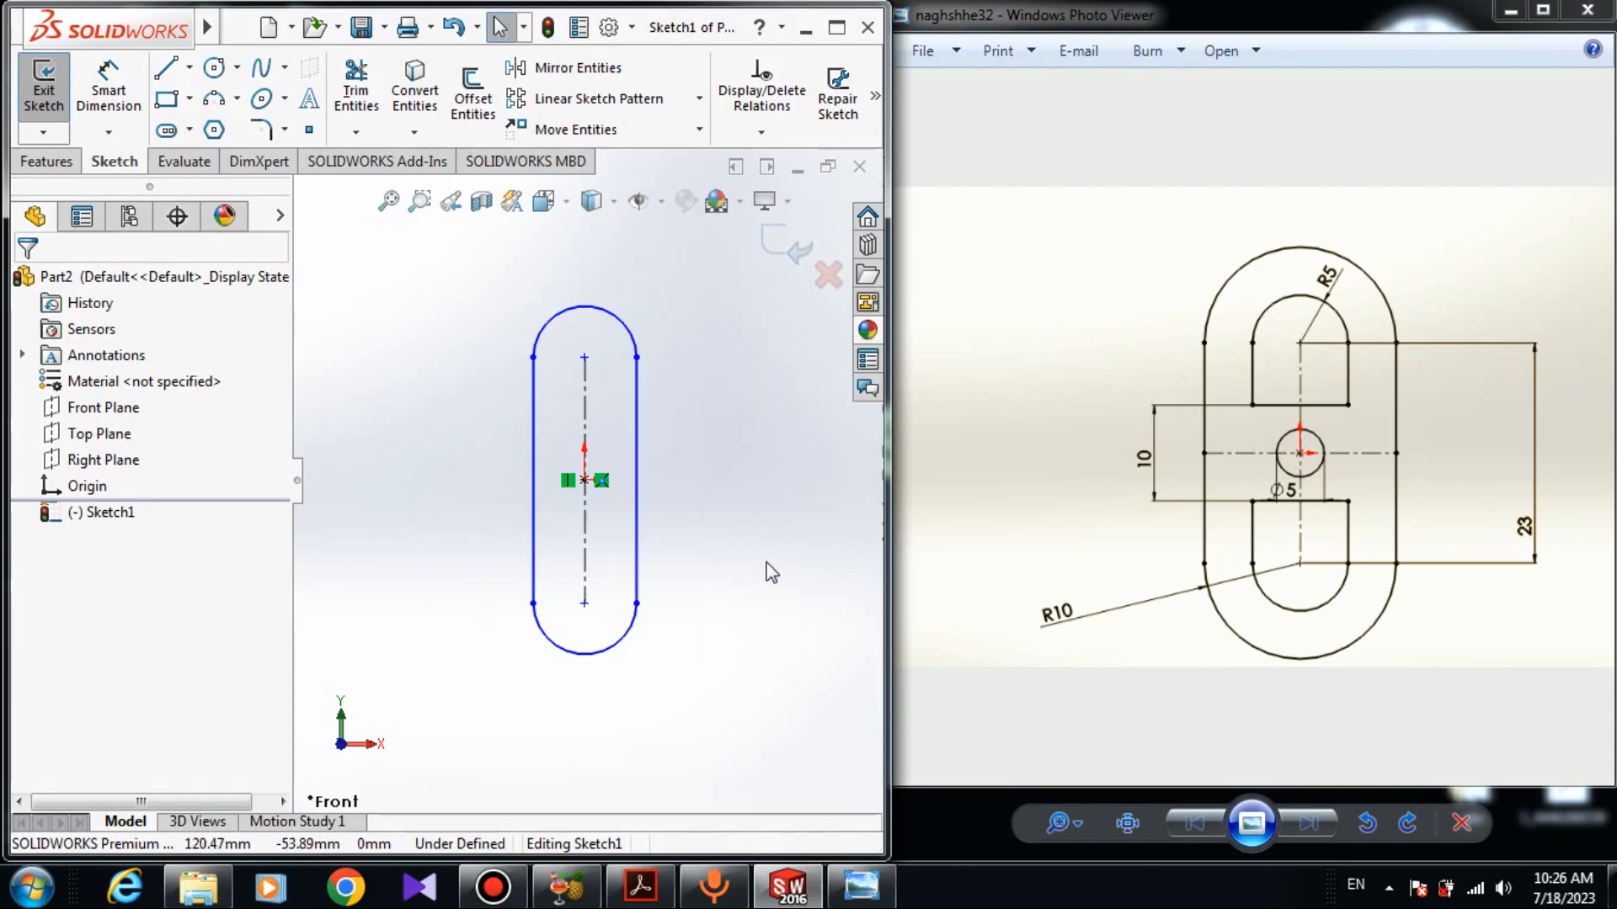
- Dimension the slot's lower end arc with a radius of 10 mm
{"action": "left_click", "coordinate": [109, 92]}
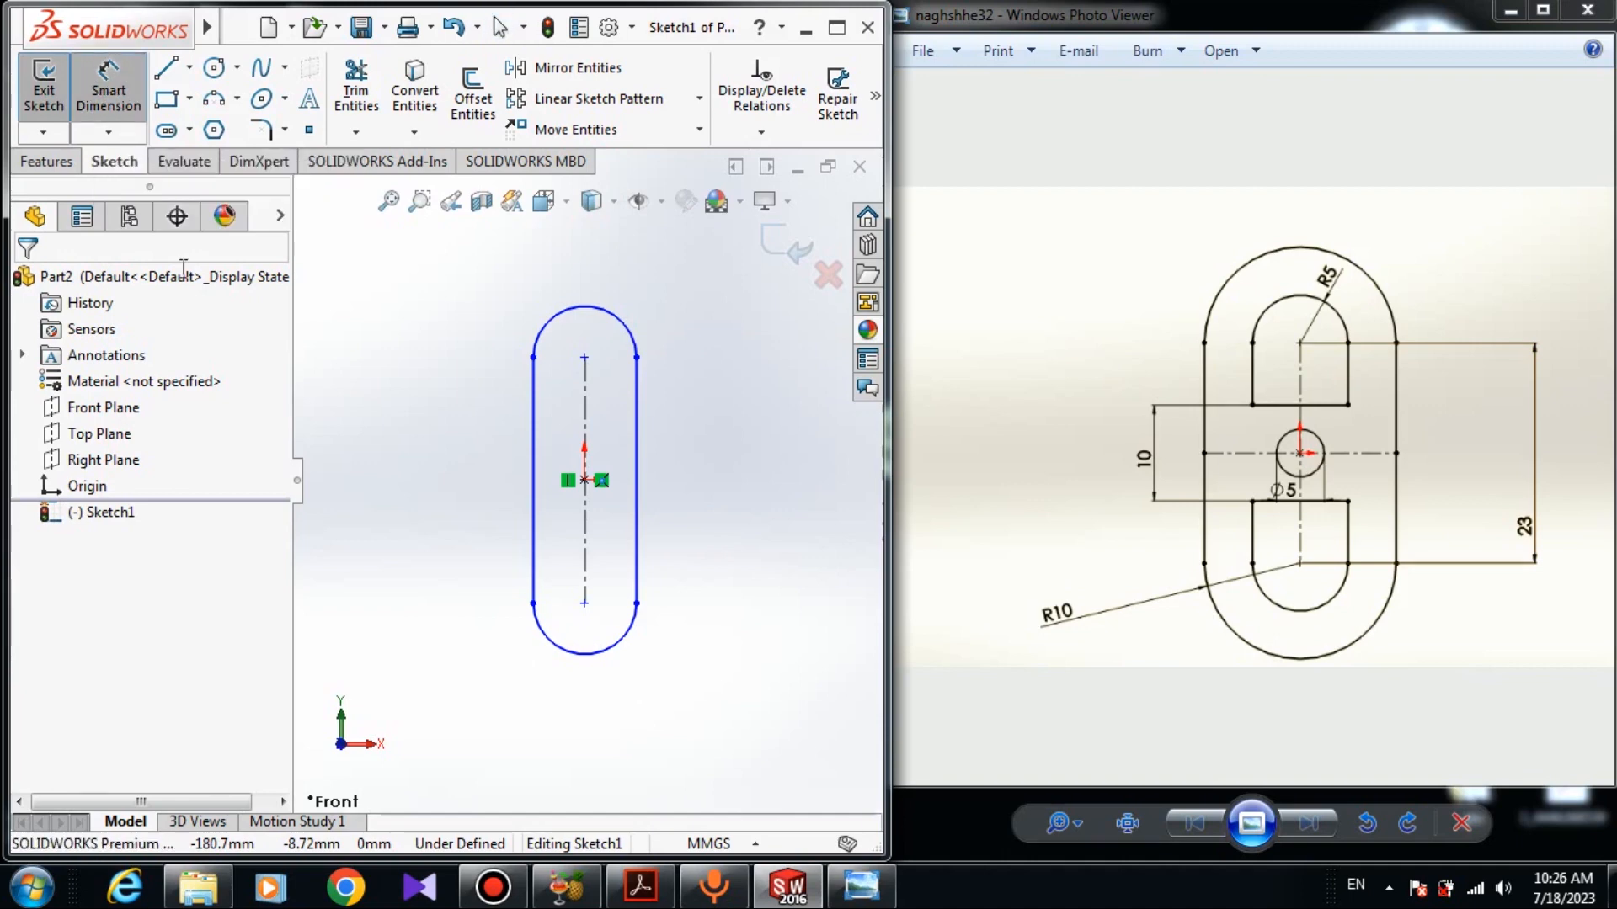
{"action": "left_click", "coordinate": [551, 653]}
{"action": "left_click", "coordinate": [497, 680]}
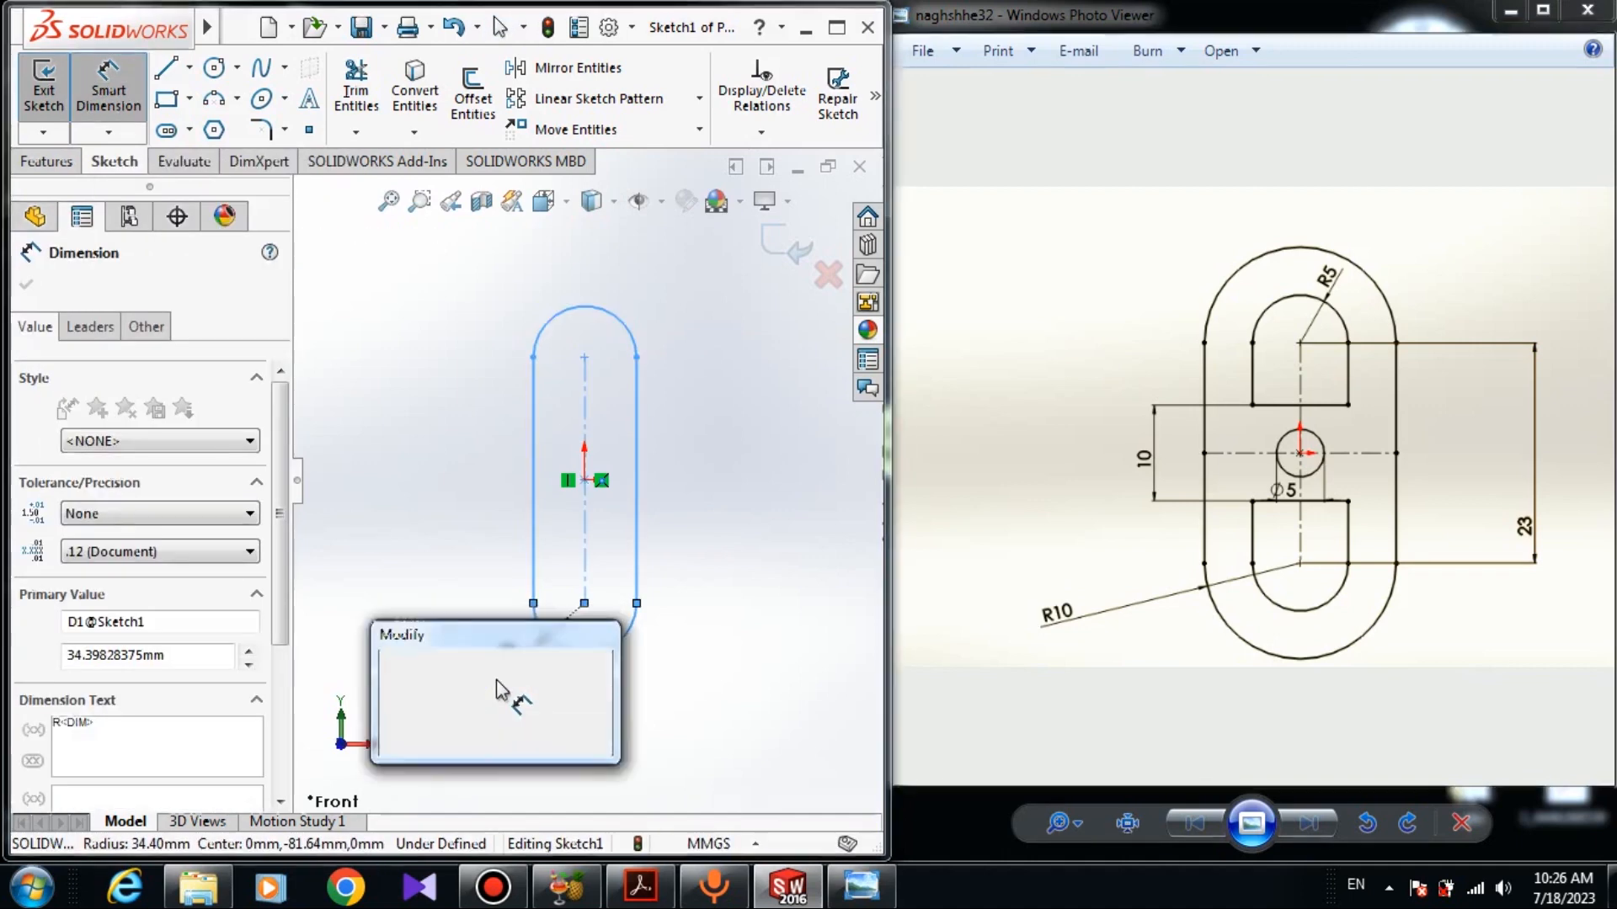
{"action": "type", "text": "10"}
{"action": "key", "text": "Return"}
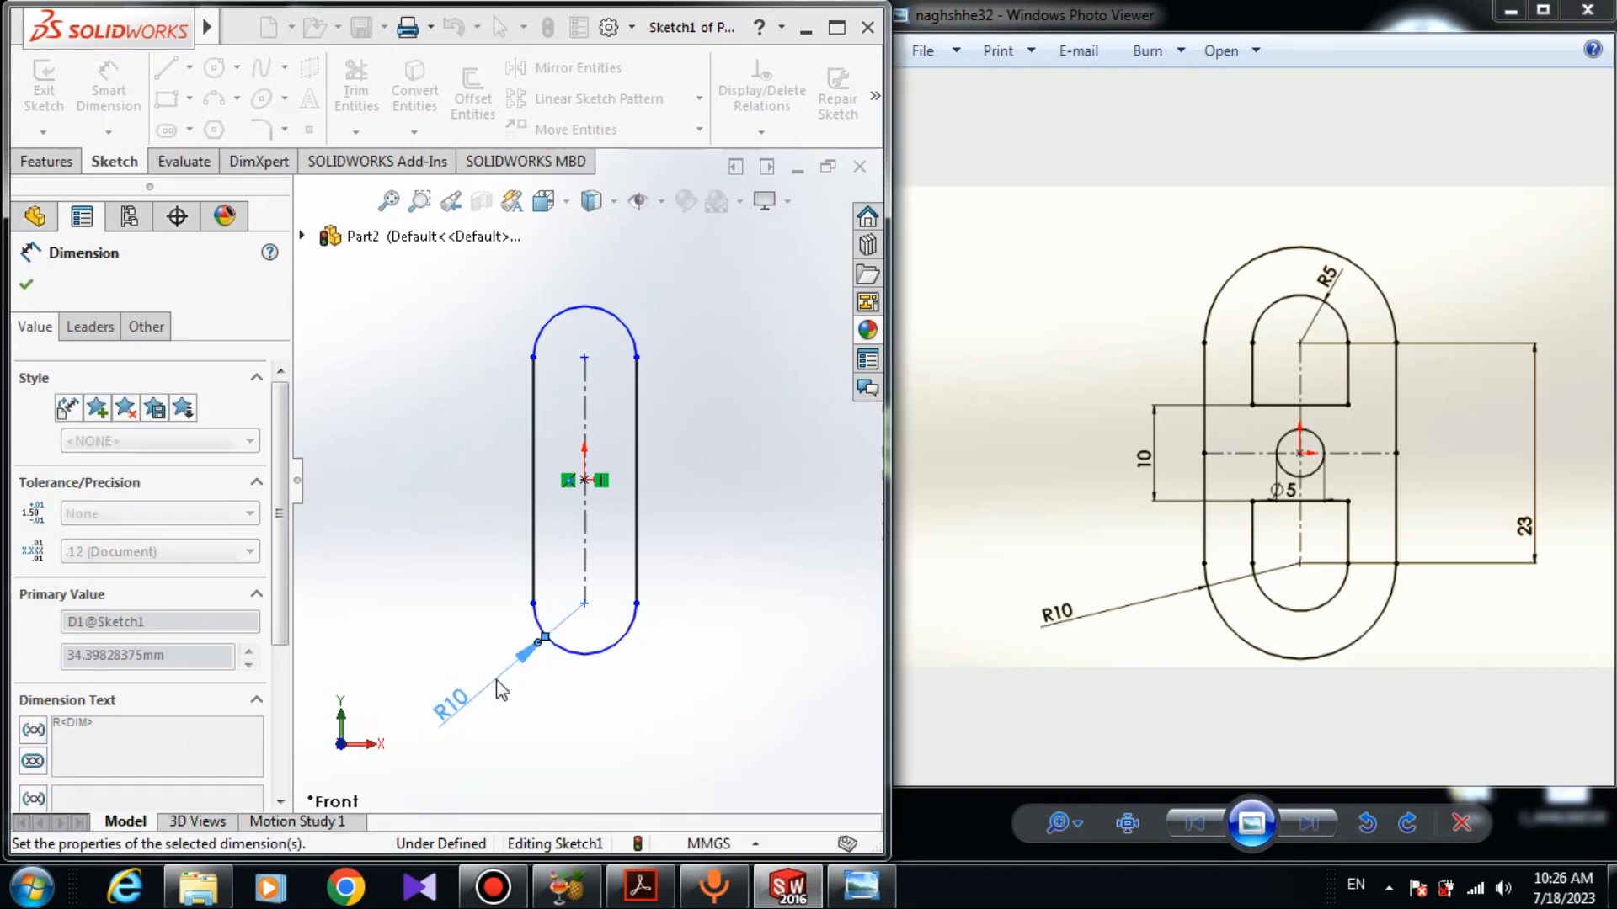
- Dimension the slot's centerline length as 23 mm
{"action": "left_click", "coordinate": [587, 513]}
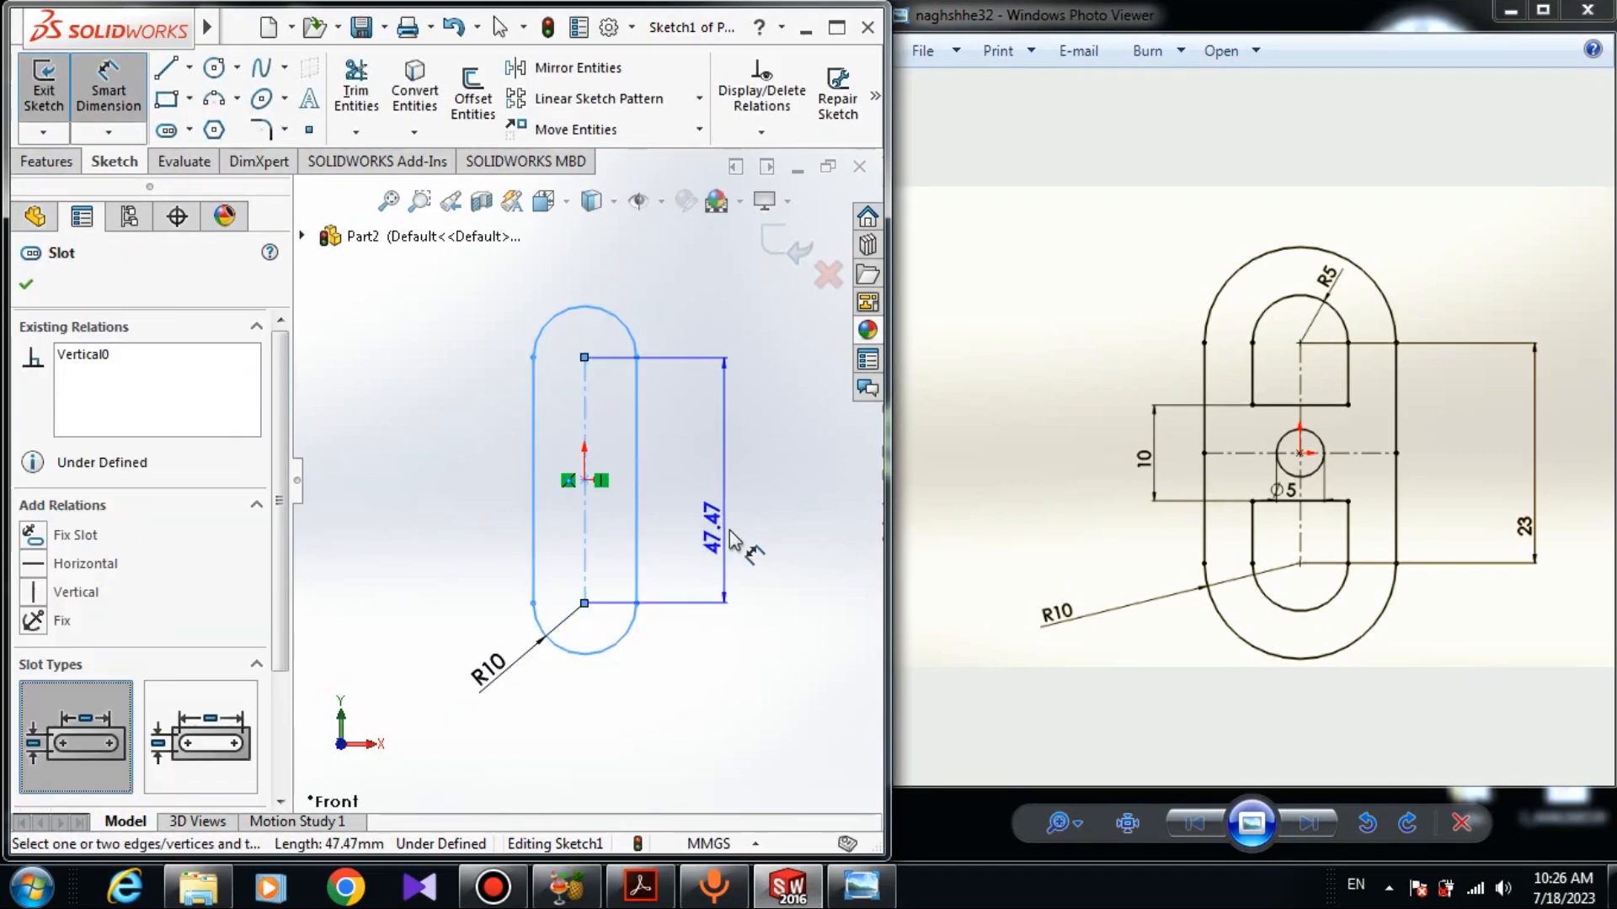
{"action": "left_click", "coordinate": [738, 539]}
{"action": "type", "text": "23"}
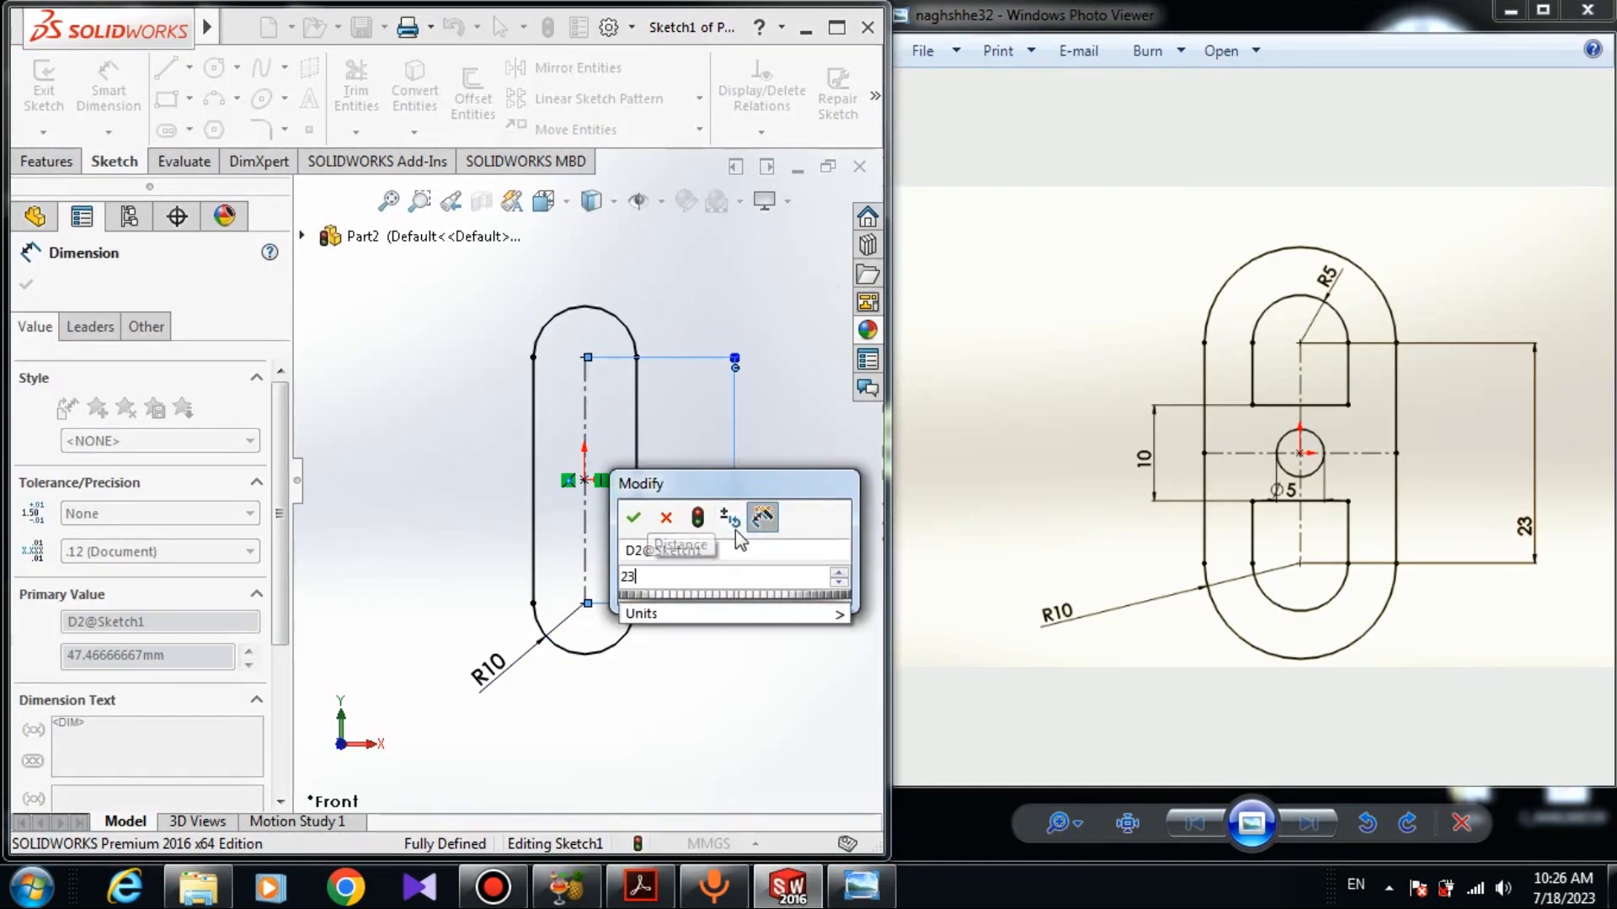
{"action": "key", "text": "Return"}
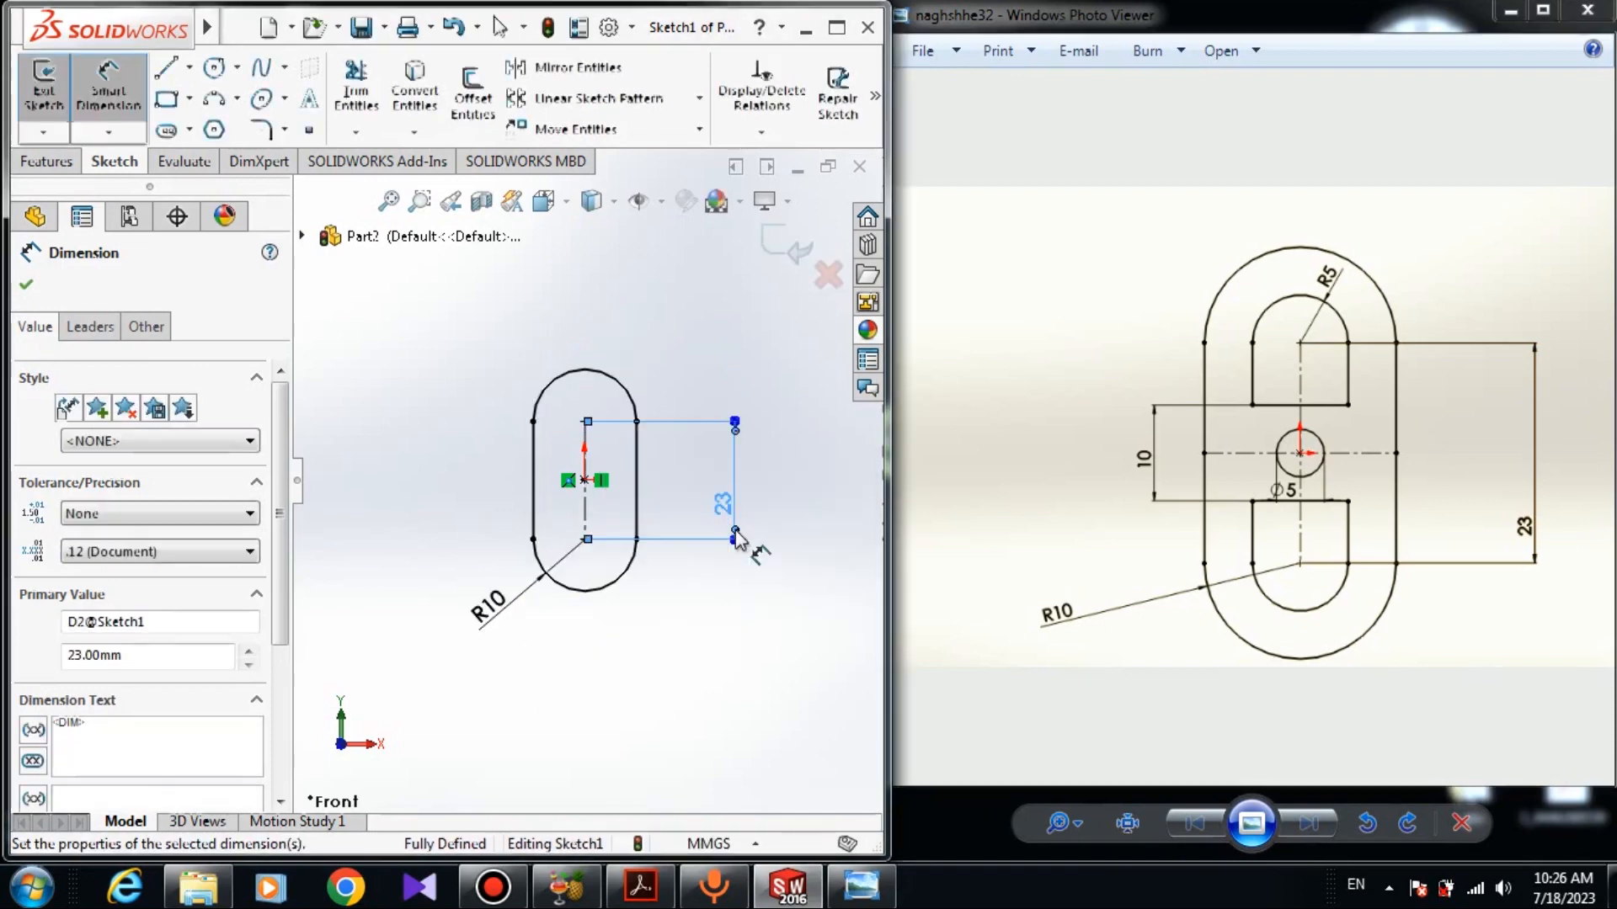
{"action": "left_click", "coordinate": [26, 287]}
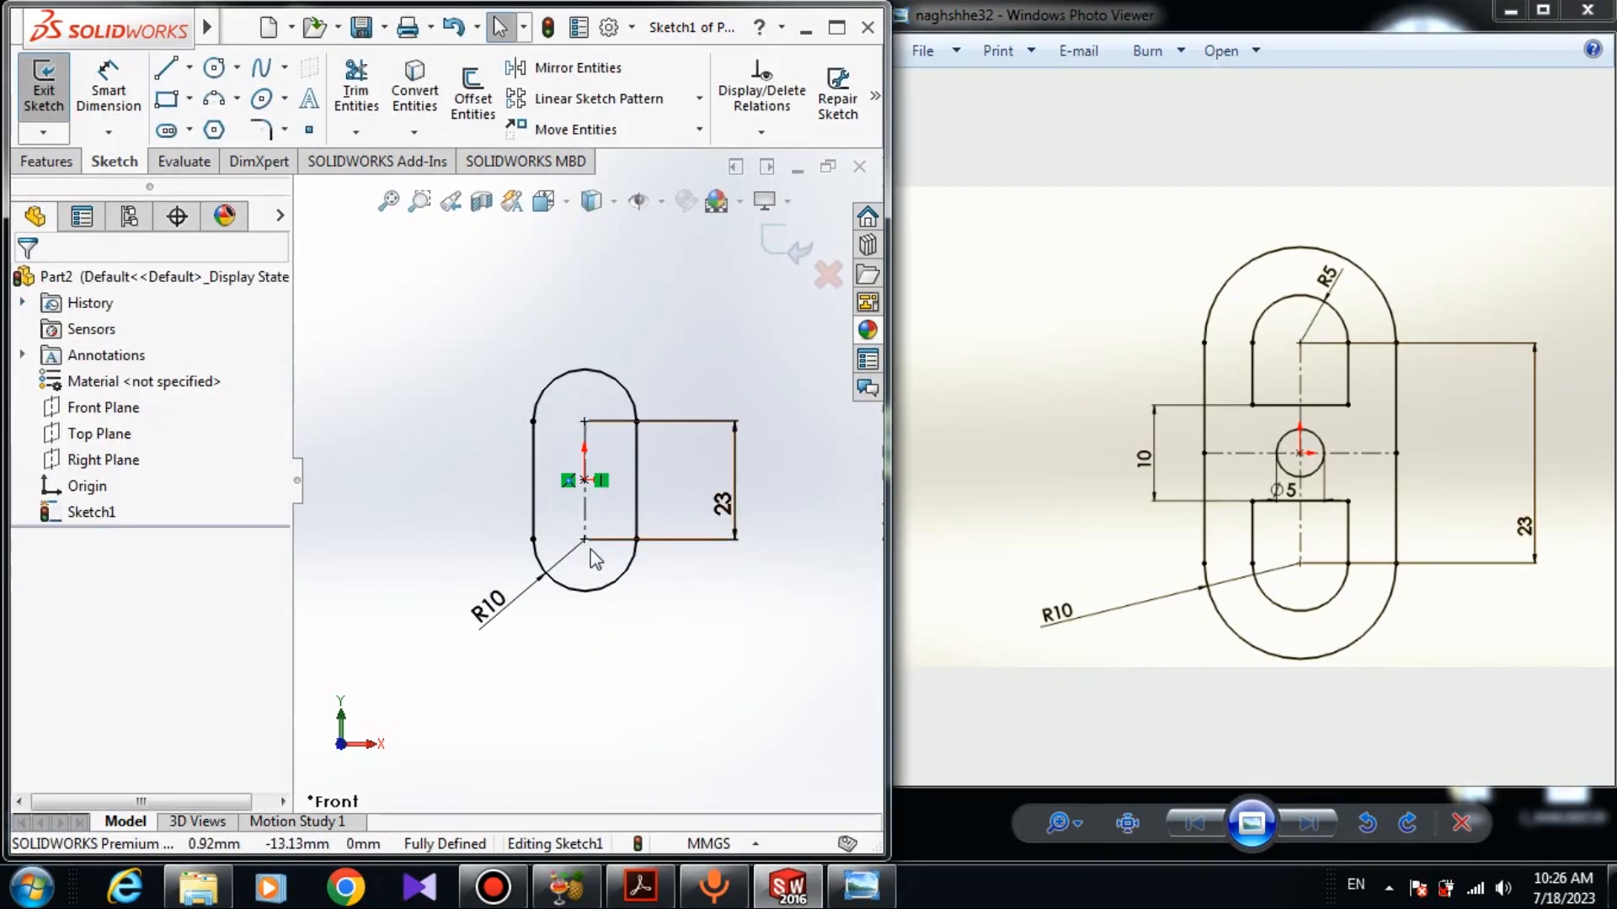
- Draw a small rectangle straddling the centerline inside the upper half of the slot
{"action": "scroll", "coordinate": [598, 501], "scroll_direction": "down", "scroll_amount": 5}
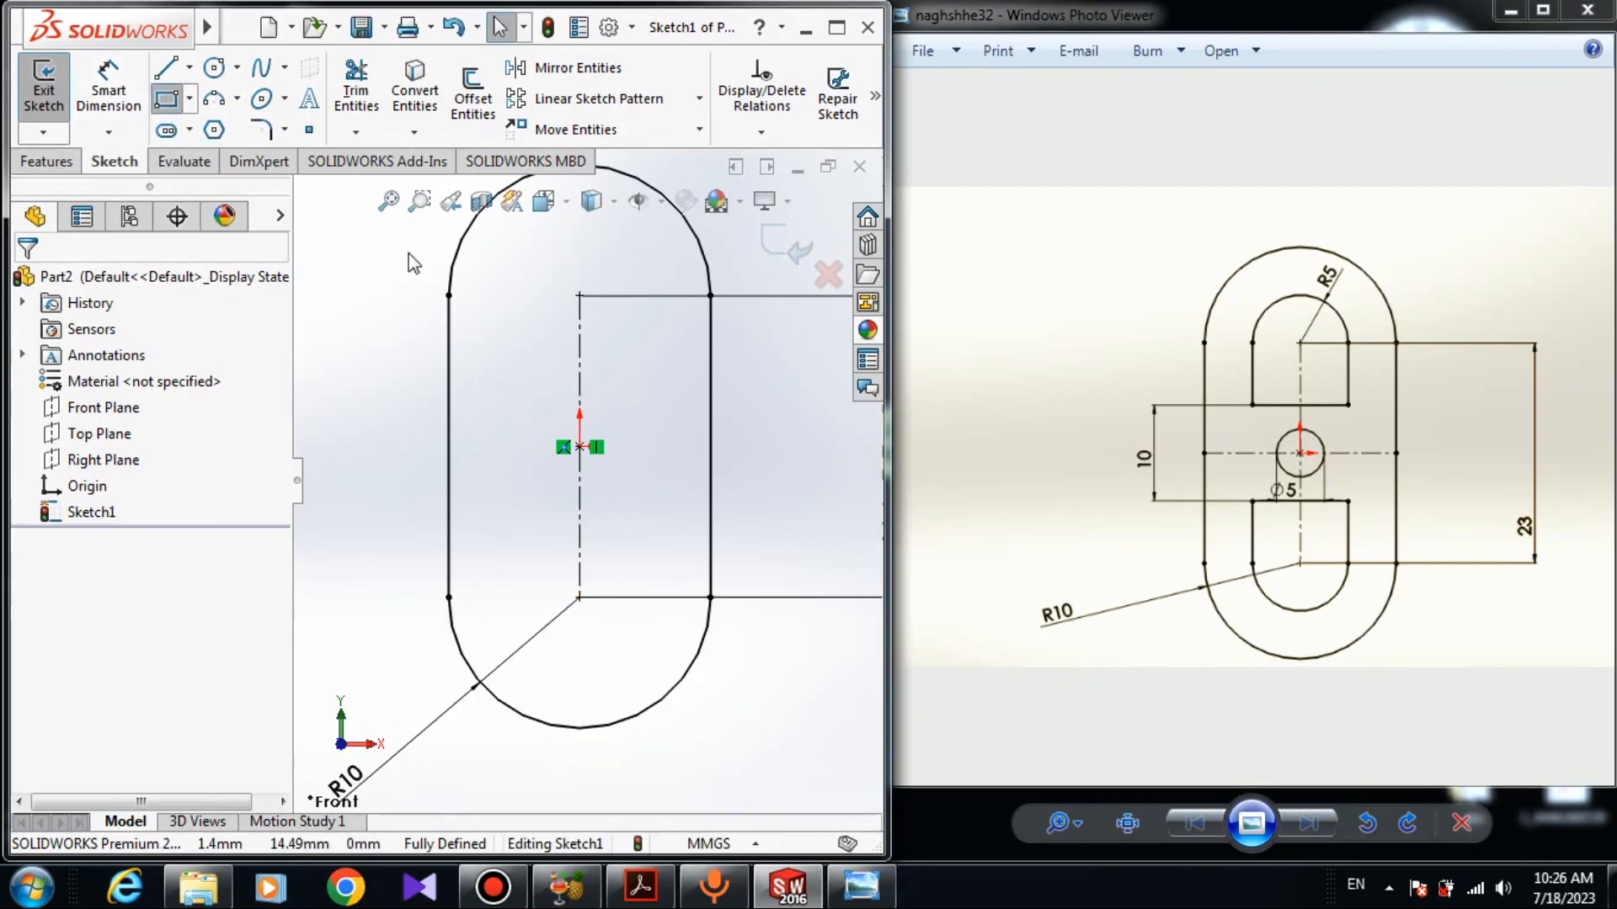
{"action": "left_click", "coordinate": [507, 305]}
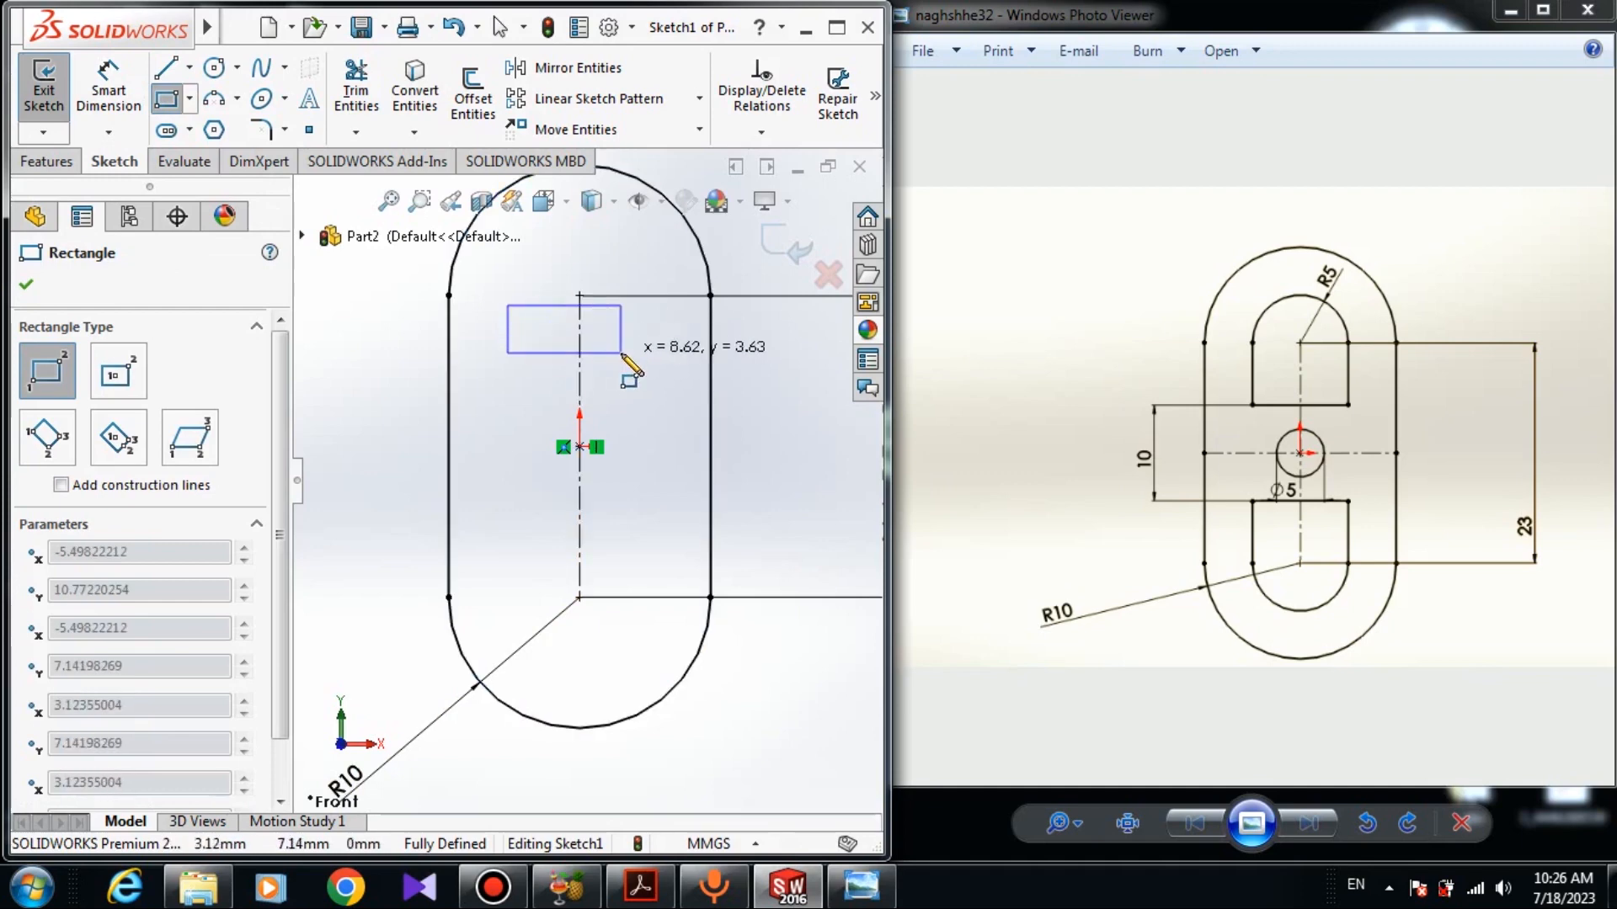
{"action": "left_click", "coordinate": [667, 368]}
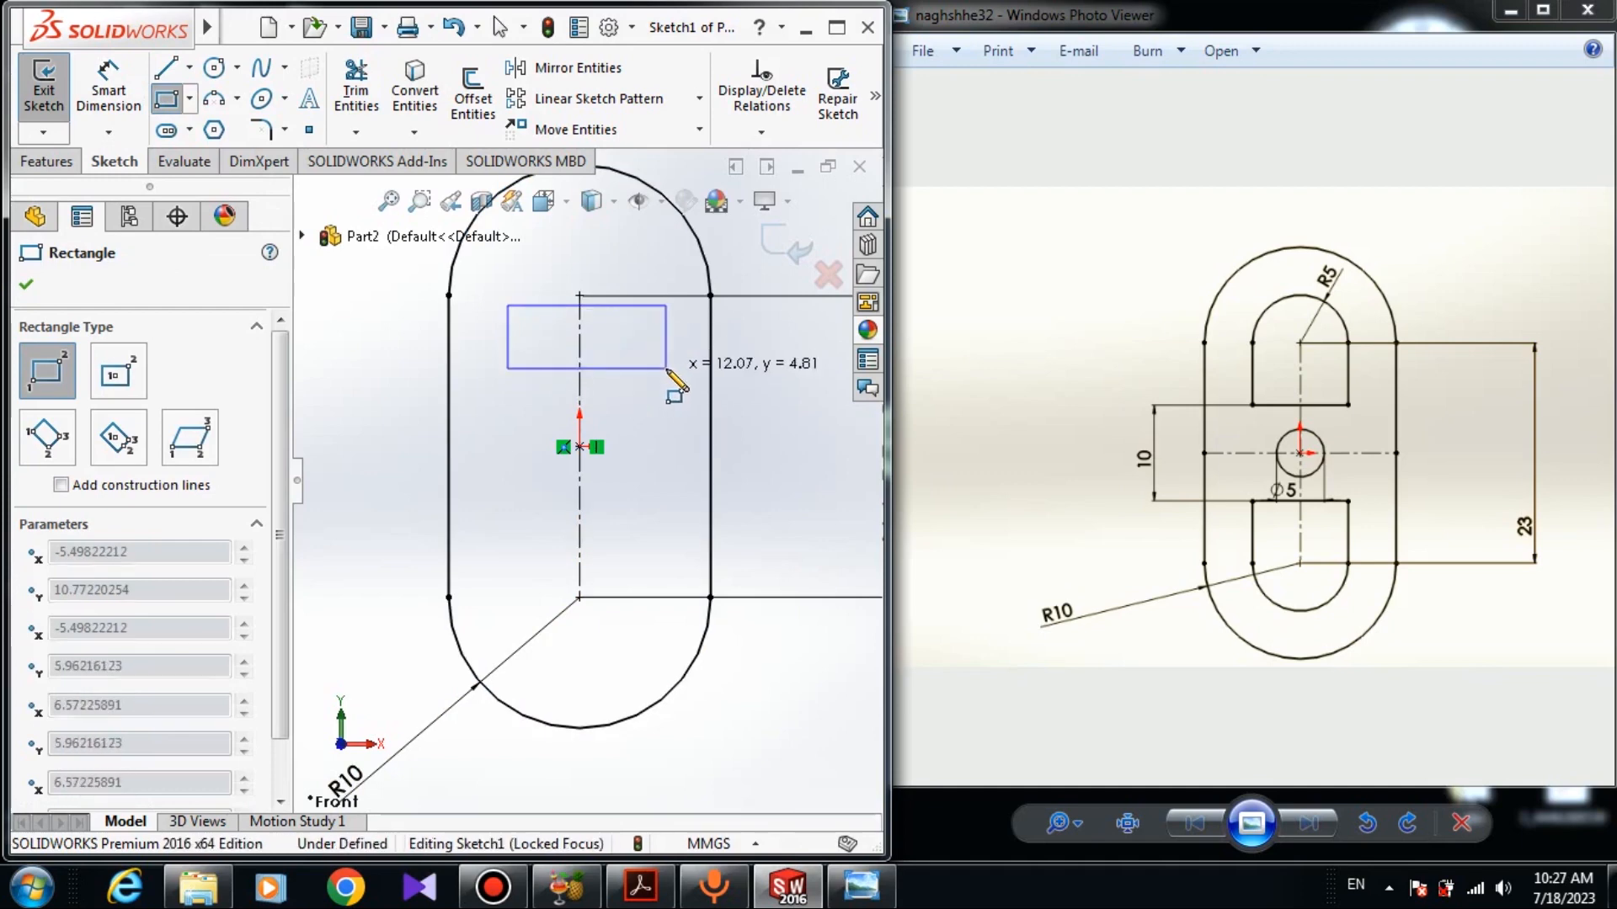
{"action": "right_click", "coordinate": [747, 393]}
{"action": "left_click", "coordinate": [765, 410]}
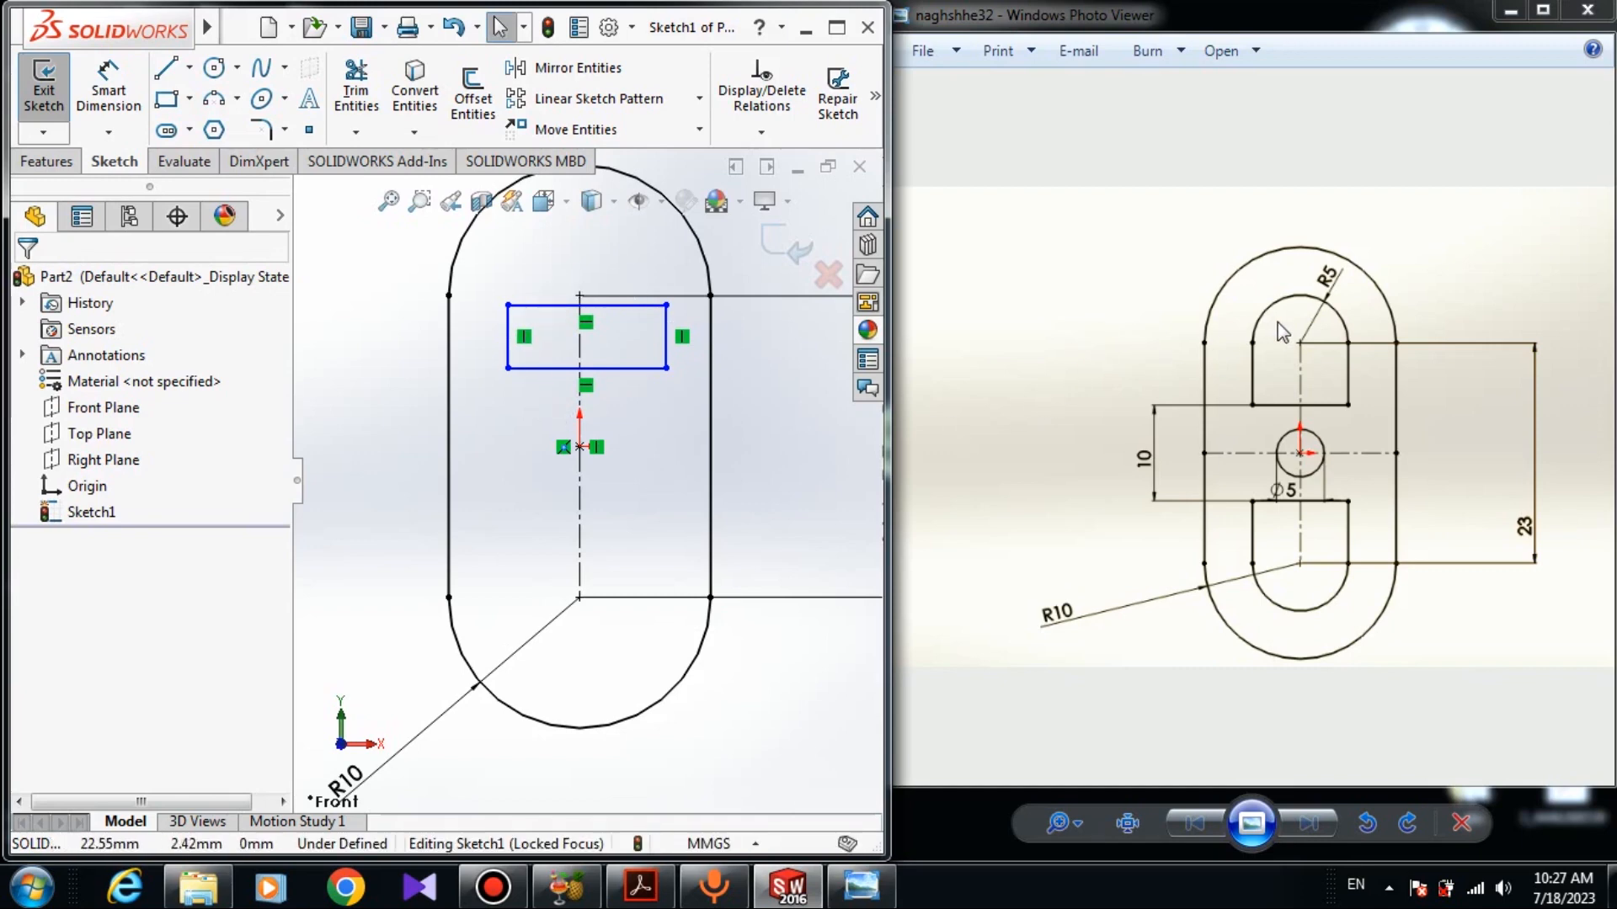
- Draw a three-point arc spanning the rectangle's top edge, bulging upward
{"action": "left_click", "coordinate": [216, 100]}
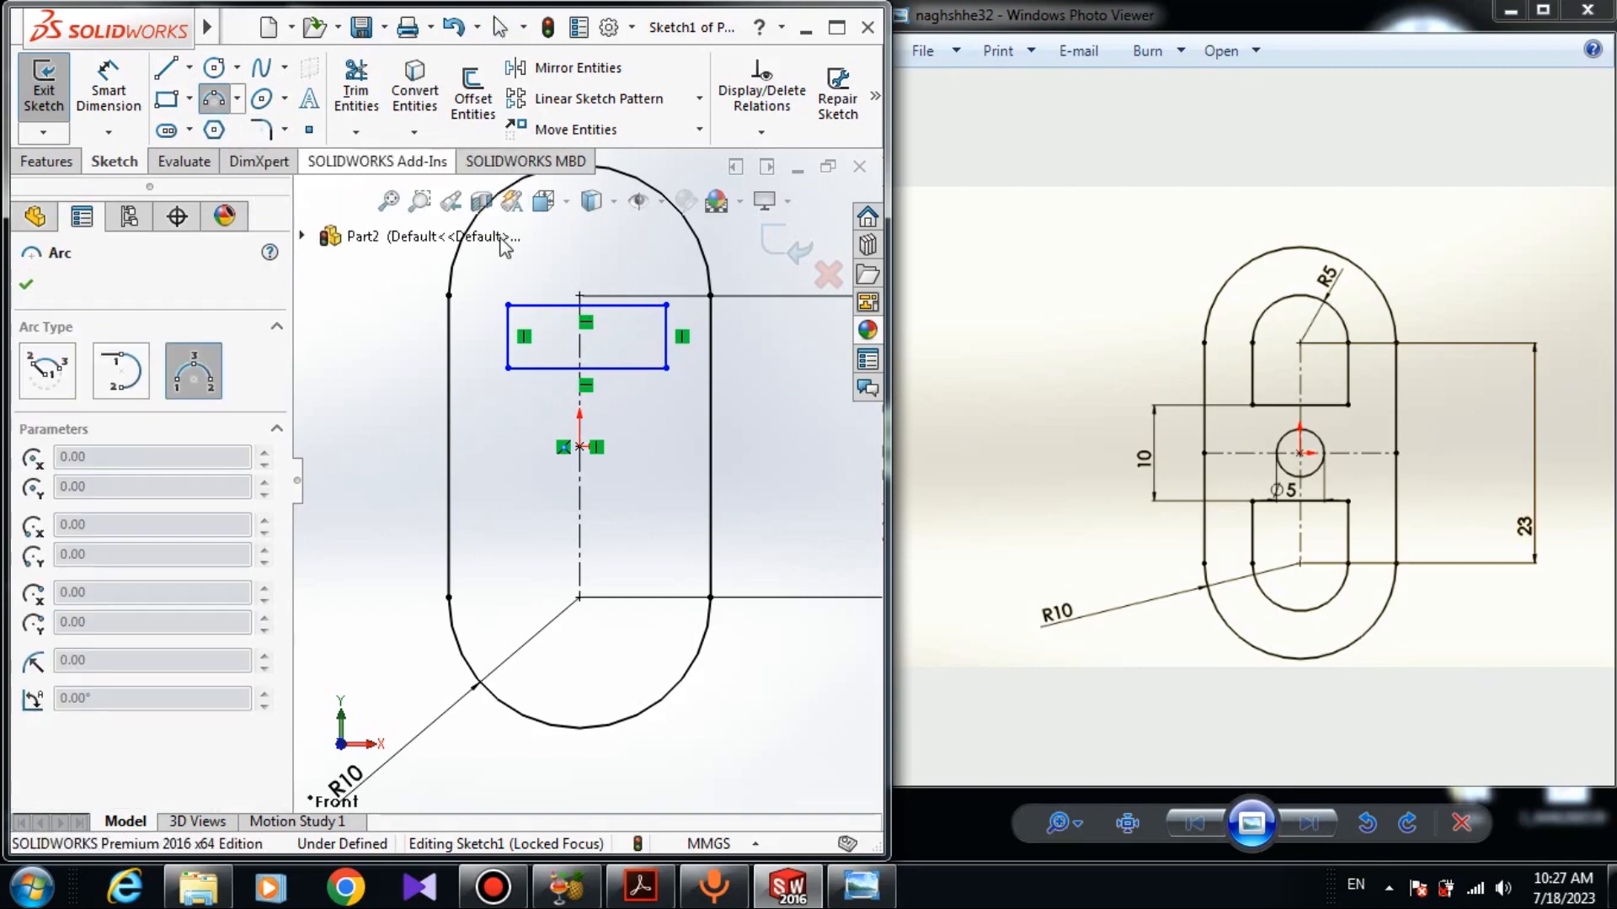
{"action": "left_click", "coordinate": [508, 305]}
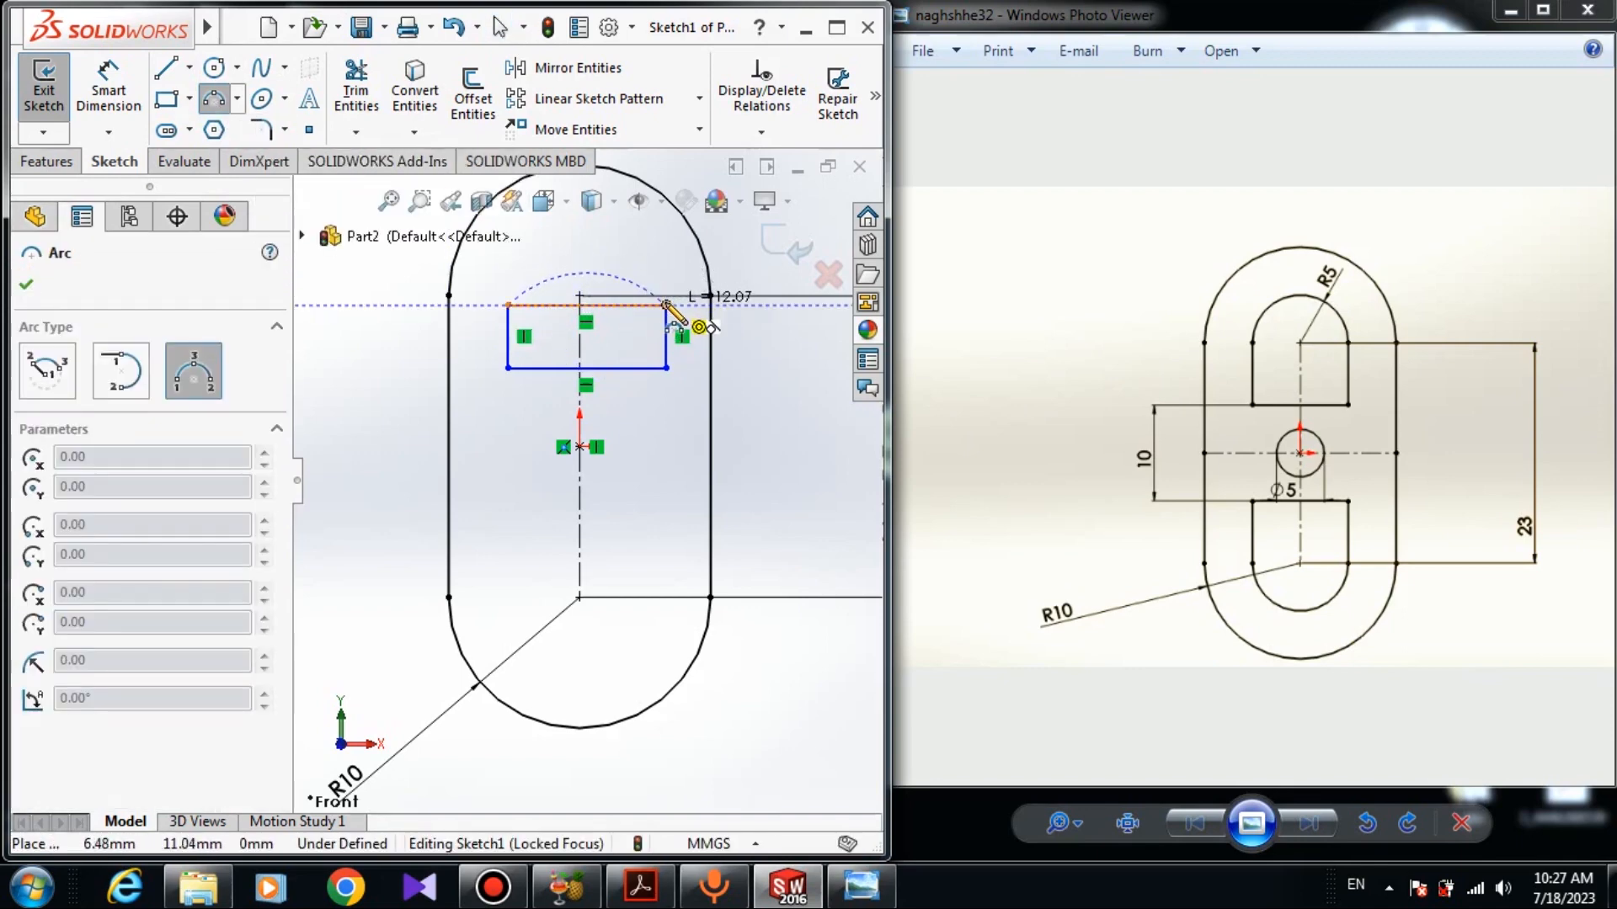
{"action": "left_click", "coordinate": [666, 304]}
{"action": "left_click", "coordinate": [663, 291]}
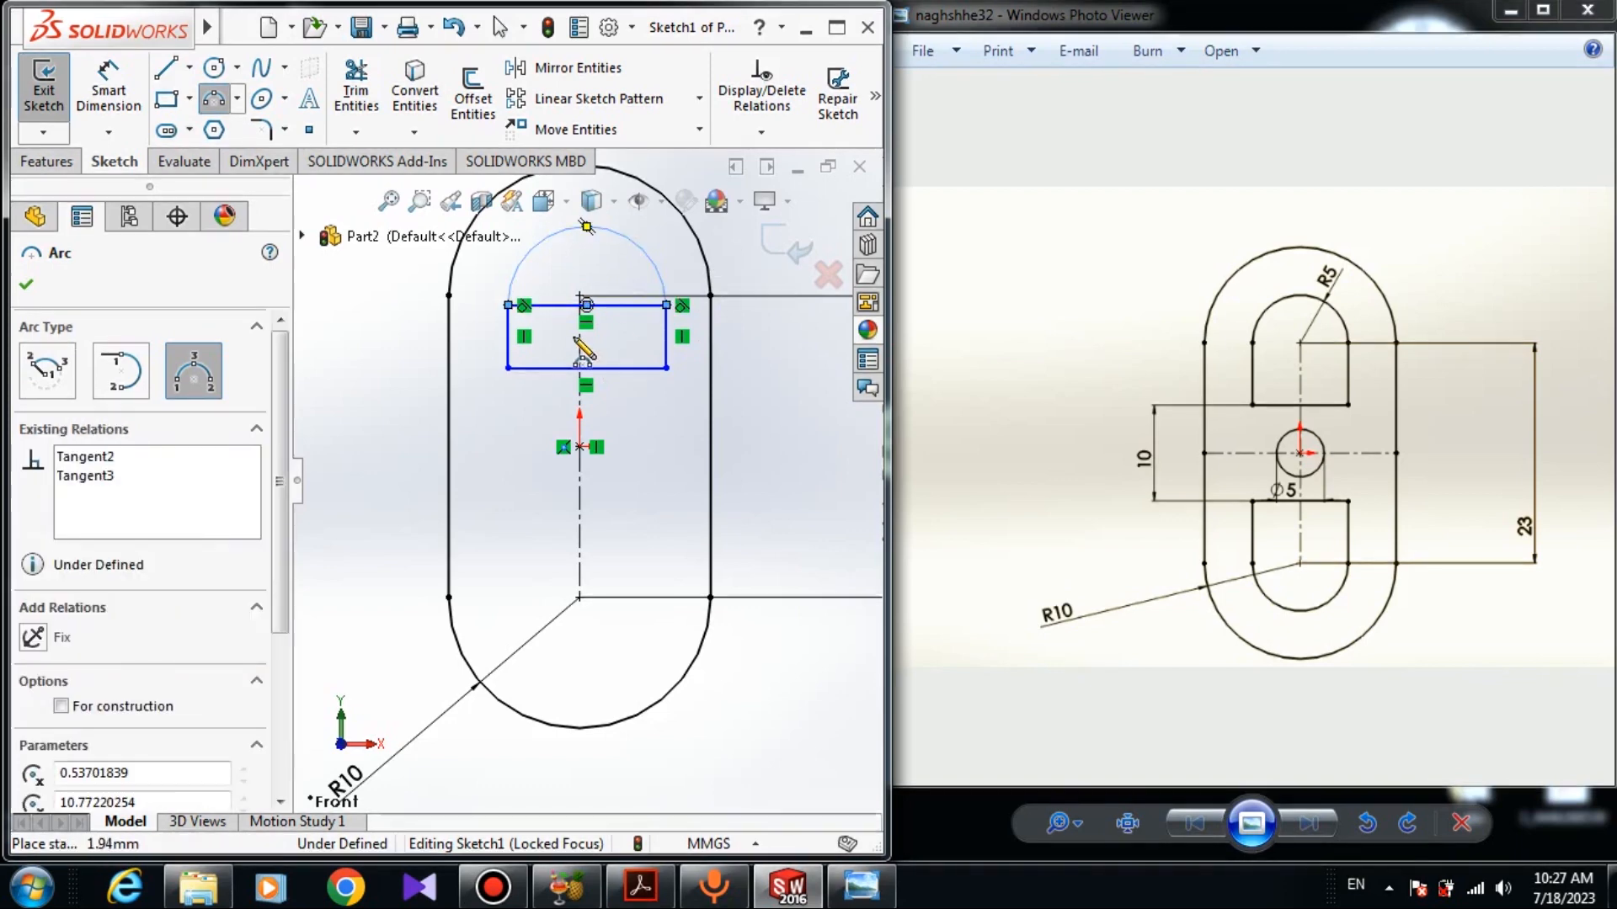
{"action": "right_click", "coordinate": [766, 427]}
{"action": "left_click", "coordinate": [790, 439]}
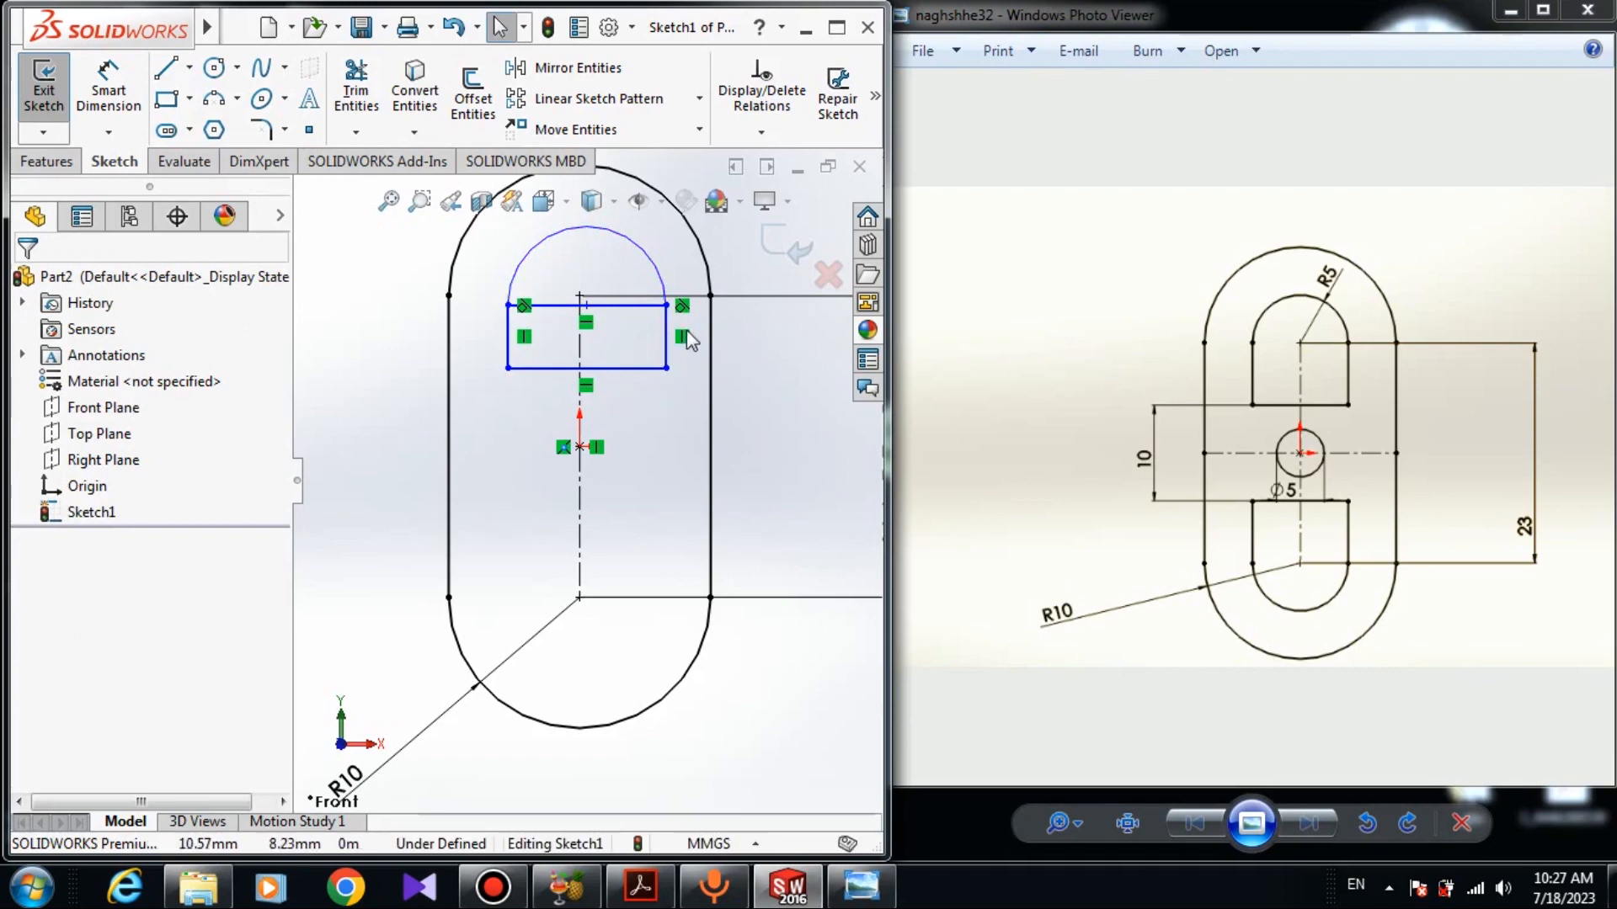
- Add a tangent relation between the new arc and the rectangle's right side
{"action": "scroll", "coordinate": [686, 337], "scroll_direction": "down", "scroll_amount": 10}
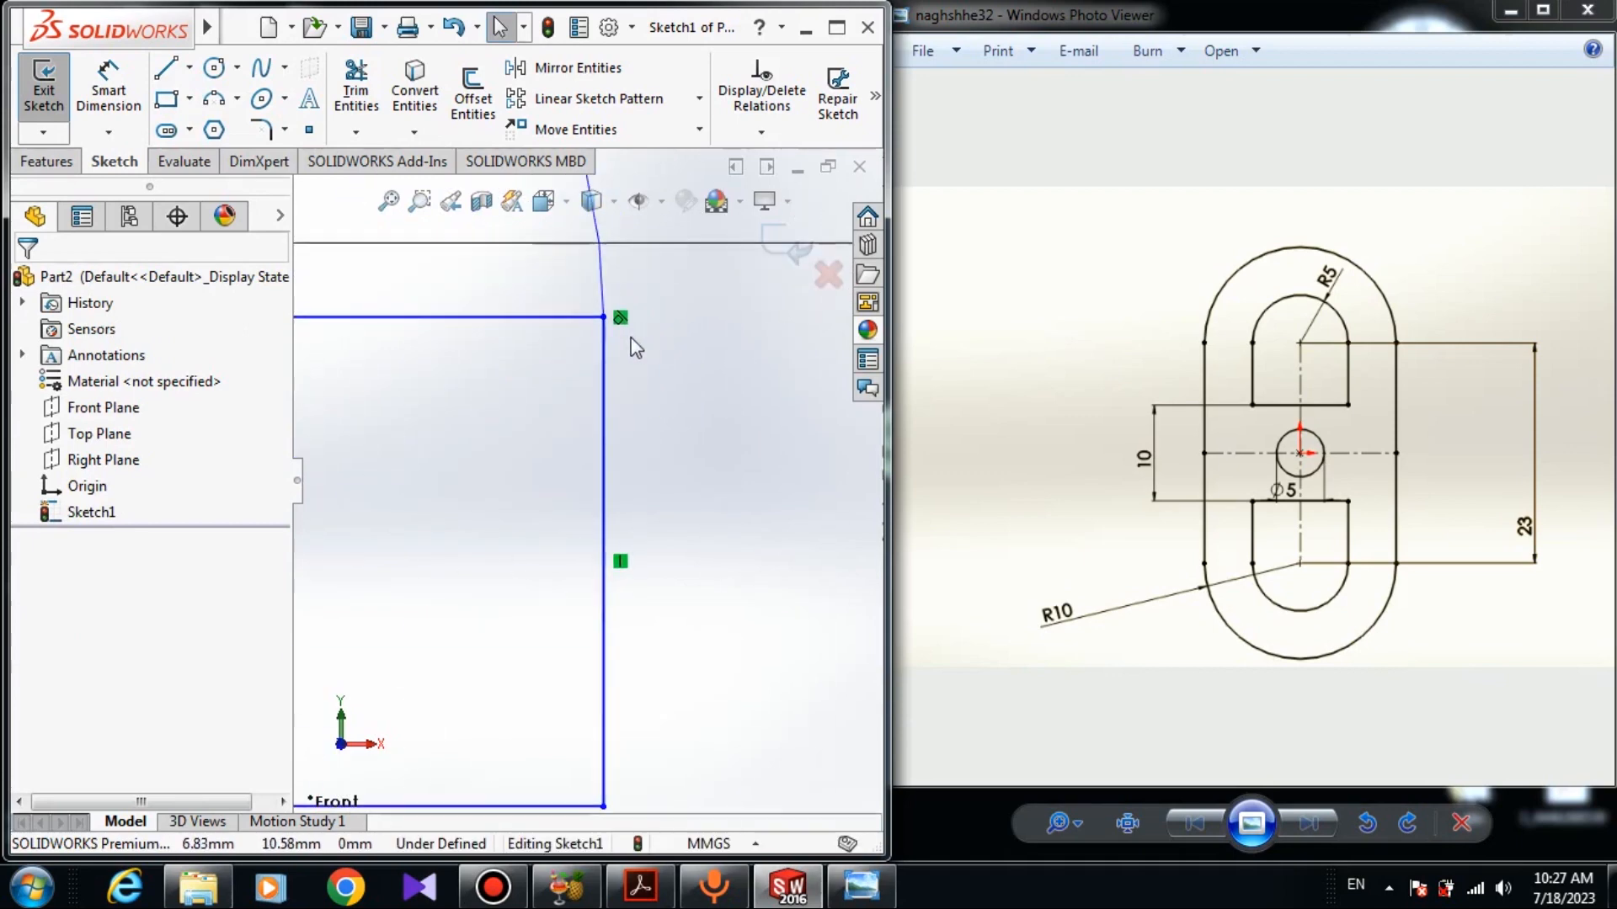
{"action": "scroll", "coordinate": [624, 349], "scroll_direction": "up", "scroll_amount": 4}
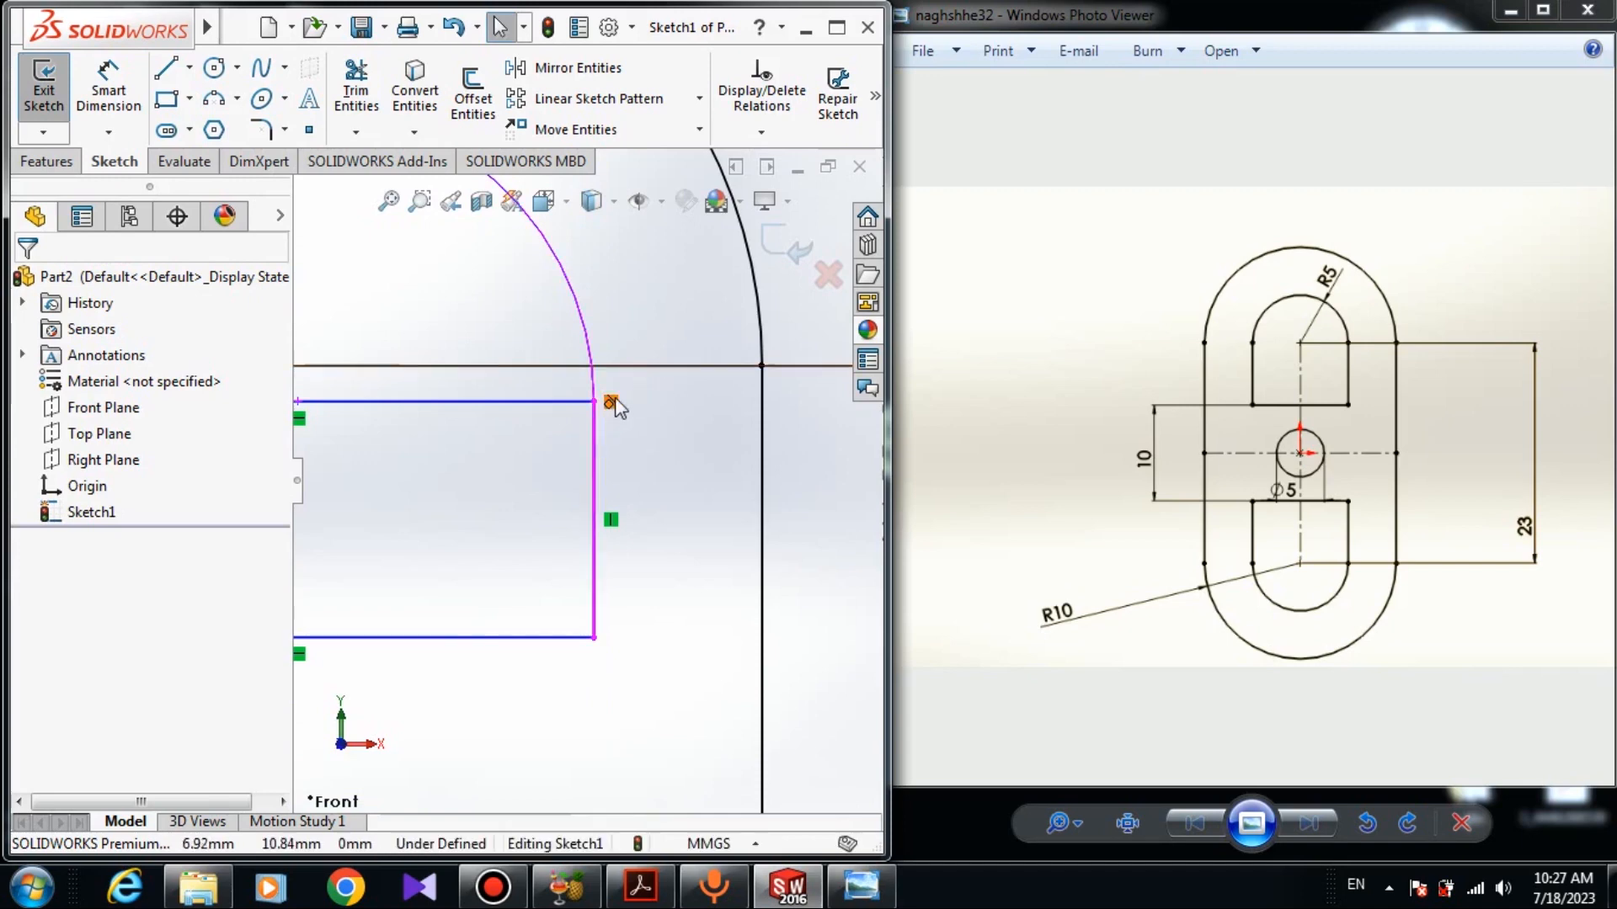
{"action": "left_click", "coordinate": [592, 354]}
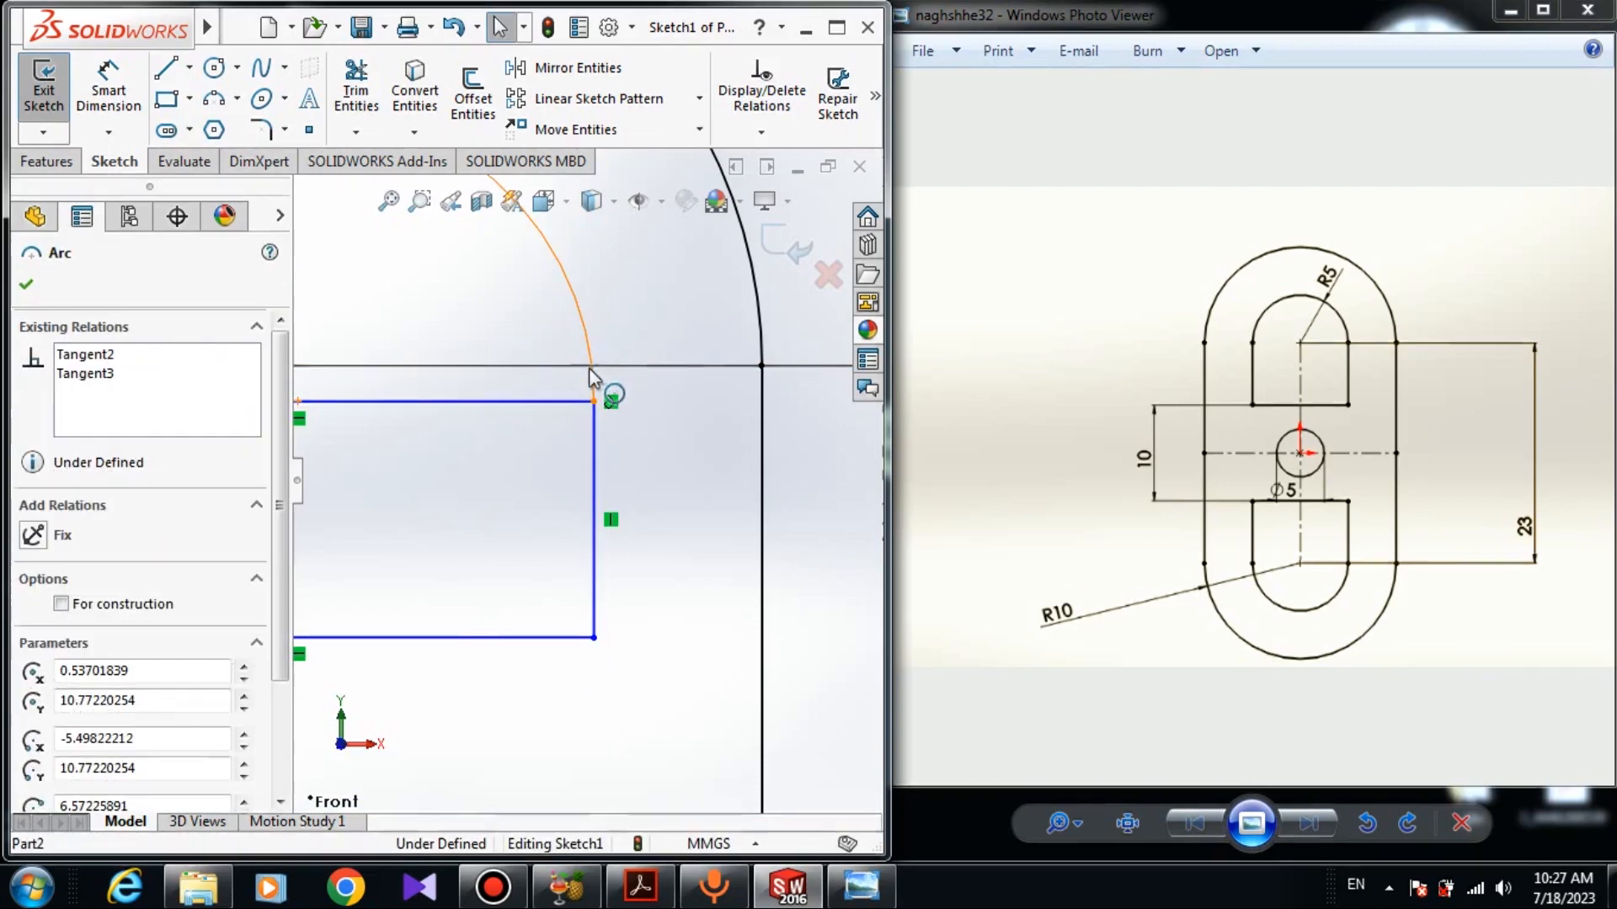
{"action": "left_click", "coordinate": [594, 431], "text": "ctrl"}
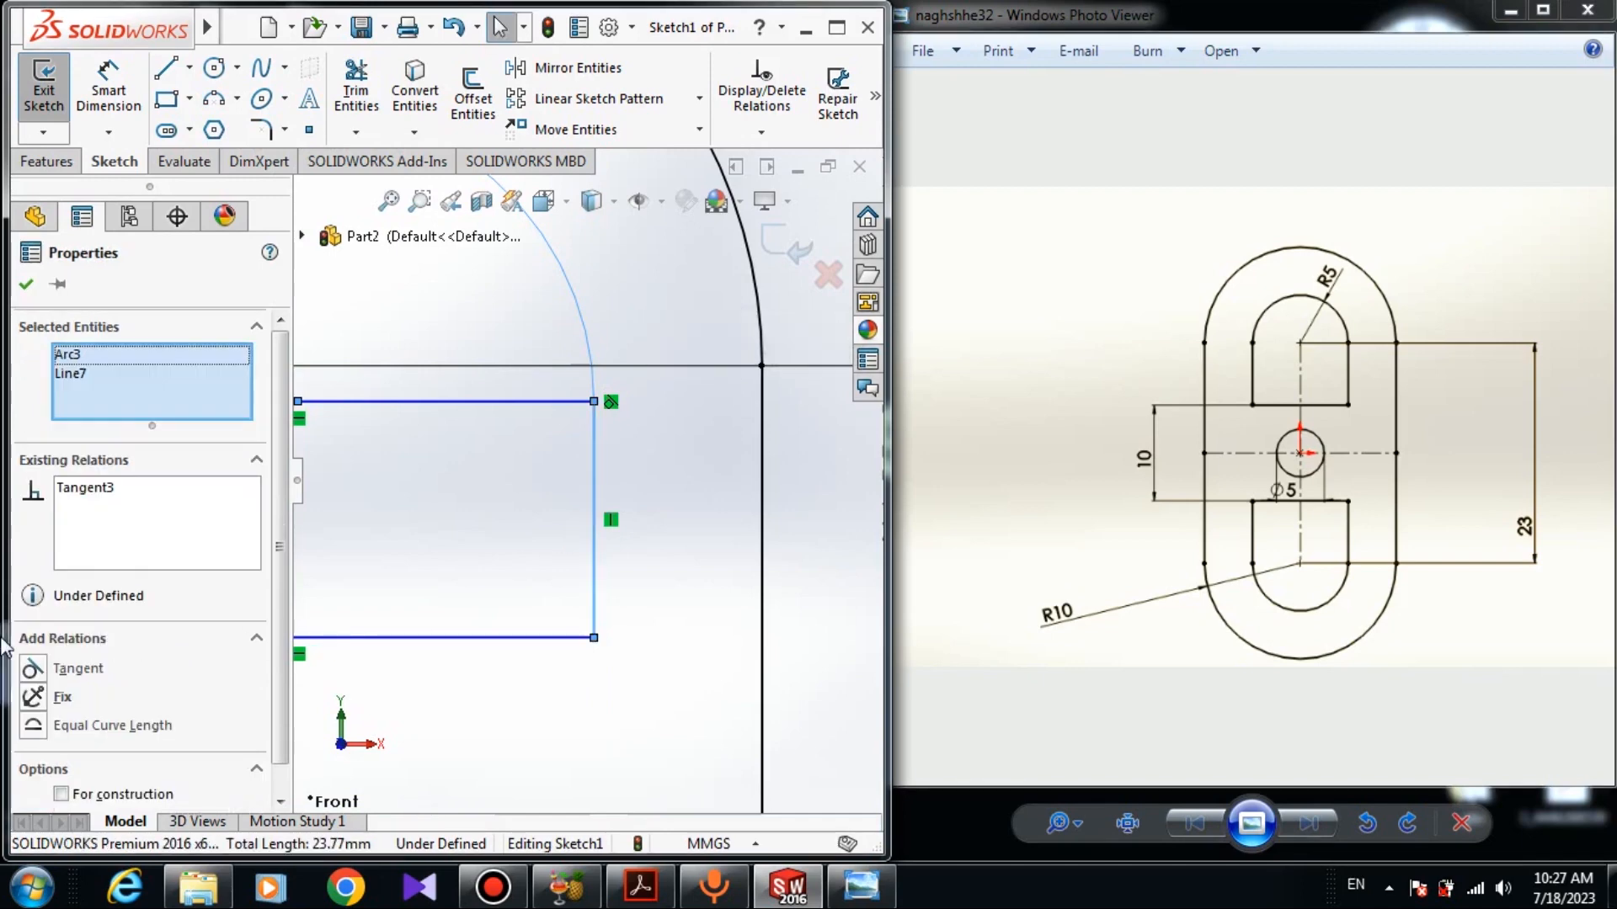
{"action": "left_click", "coordinate": [33, 671]}
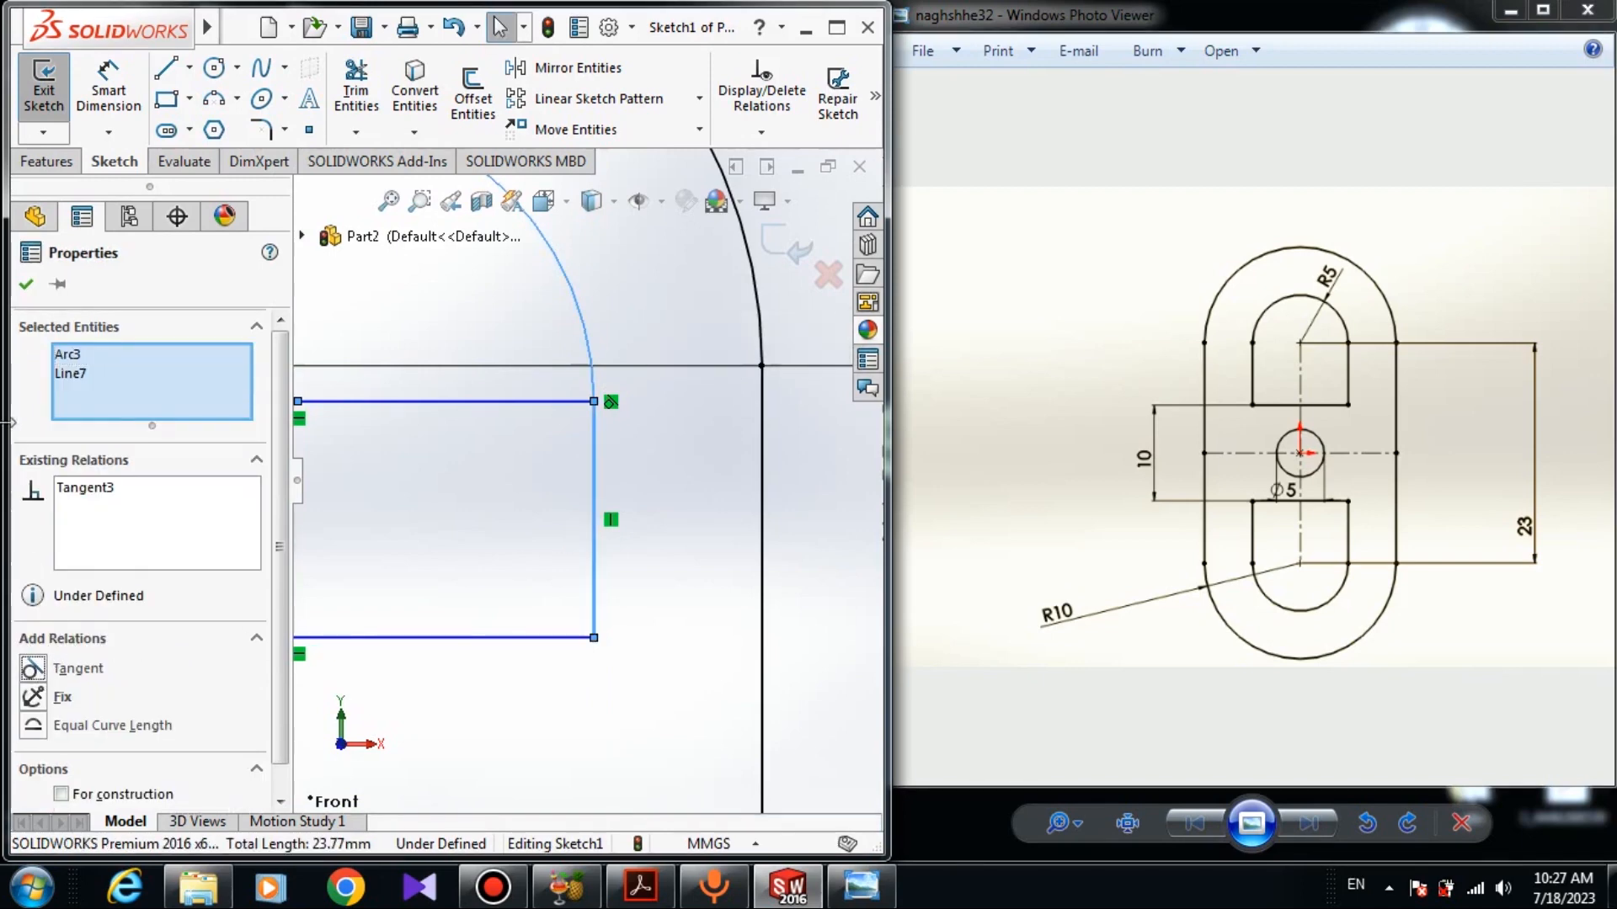
{"action": "left_click", "coordinate": [26, 284]}
- Make the rectangle's top-edge midpoint coincident with the center point of the slot's upper arc
{"action": "scroll", "coordinate": [489, 421], "scroll_direction": "up", "scroll_amount": 2}
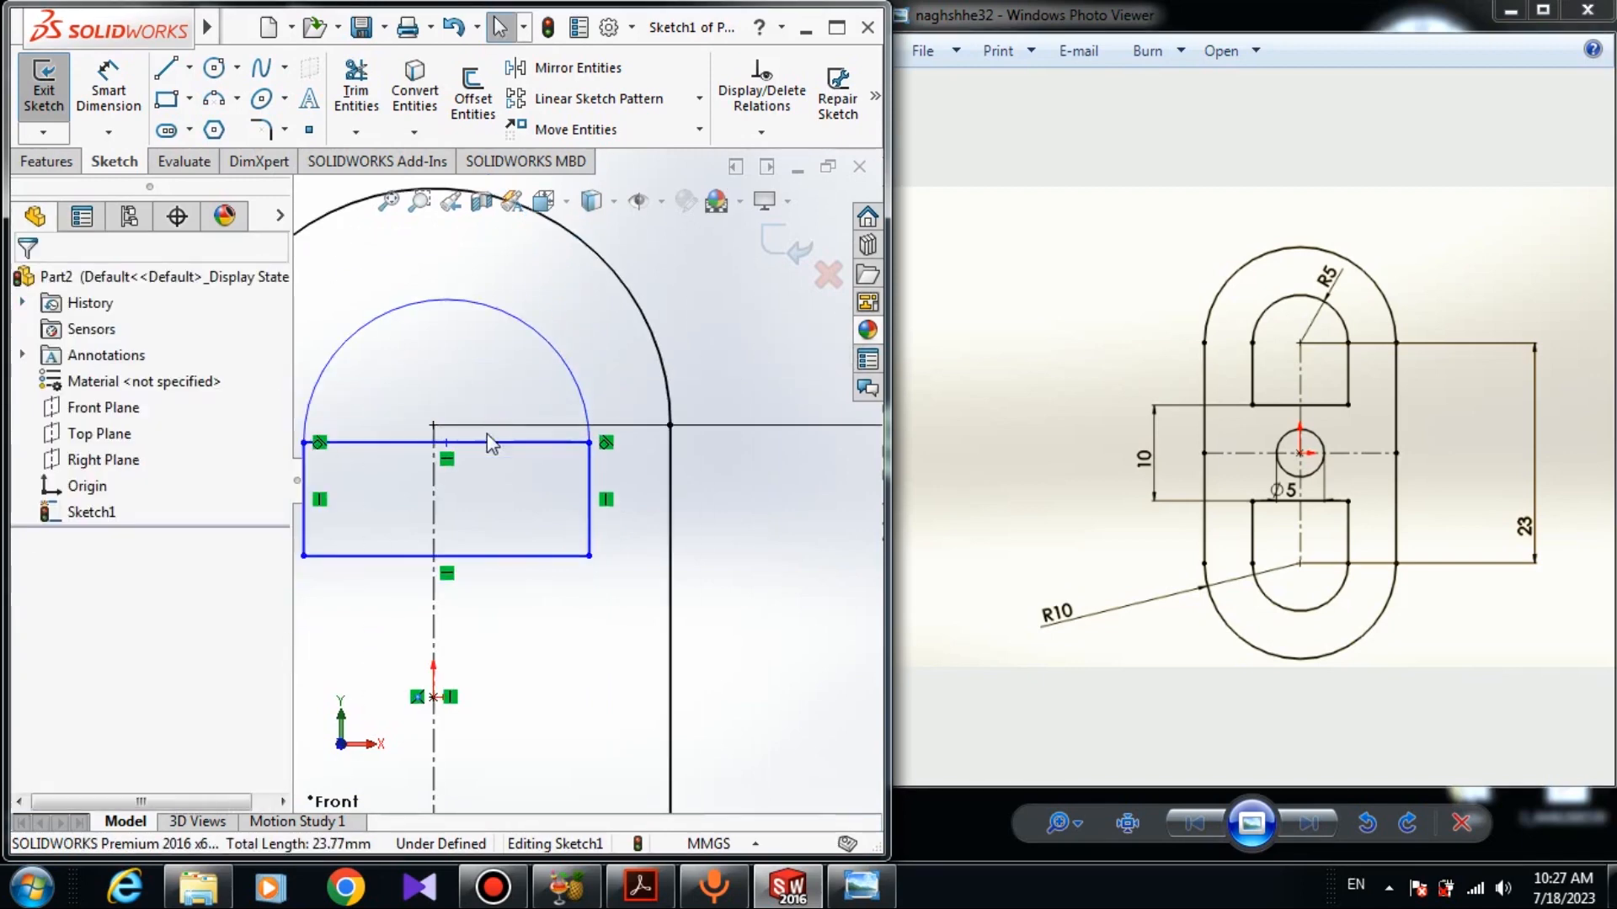
{"action": "scroll", "coordinate": [455, 472], "scroll_direction": "down", "scroll_amount": 3}
{"action": "left_click", "coordinate": [442, 456]}
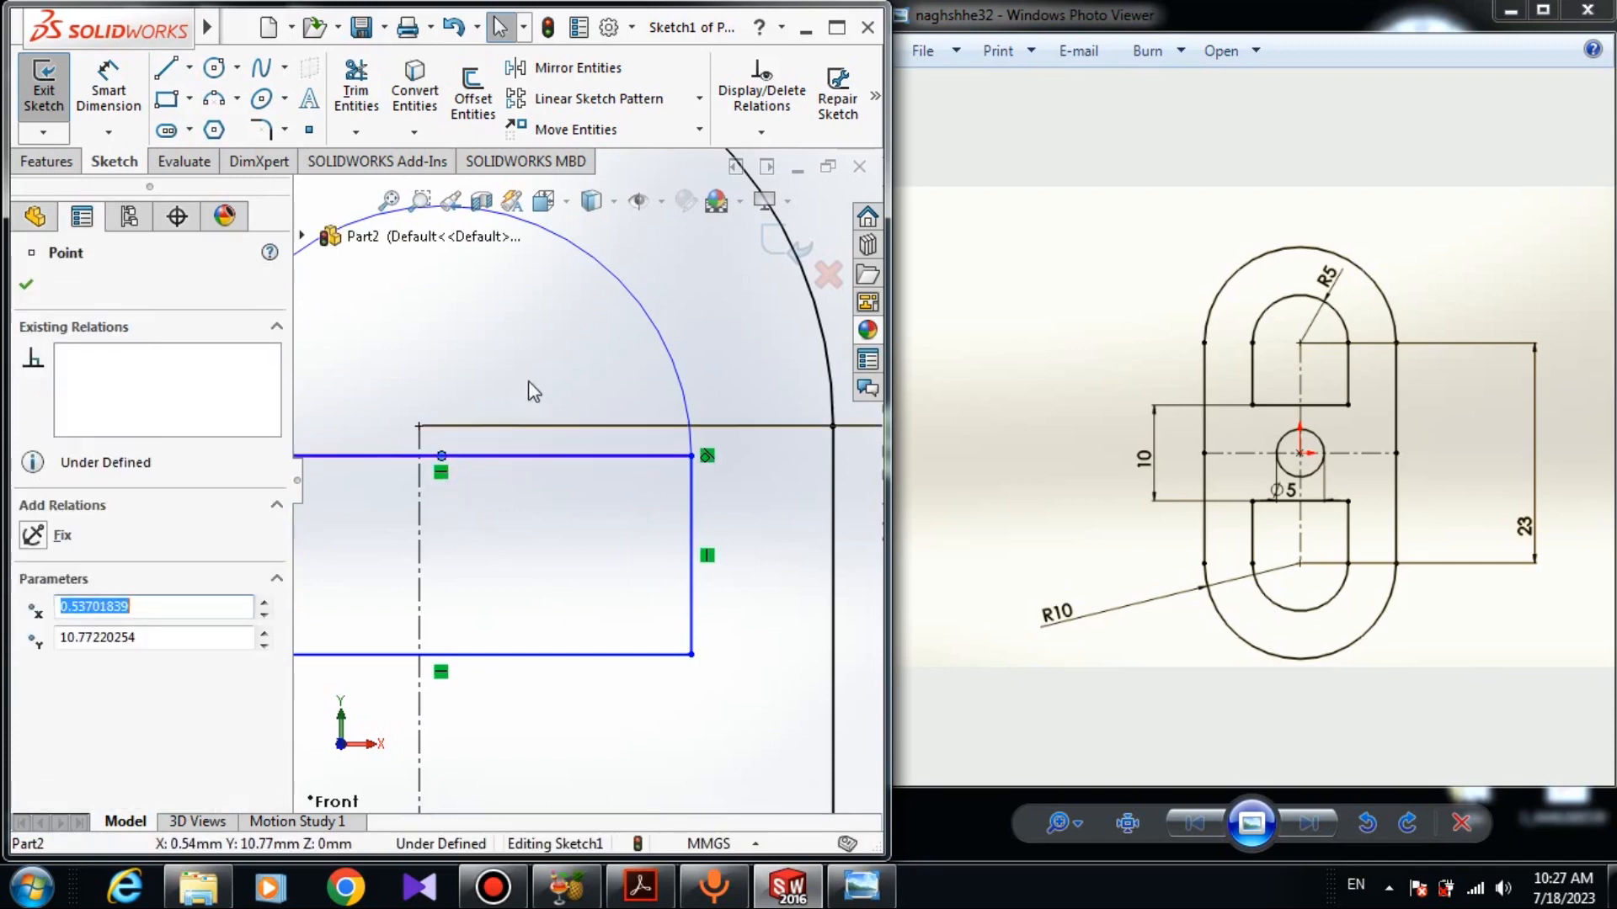
{"action": "left_click", "coordinate": [418, 426], "text": "ctrl"}
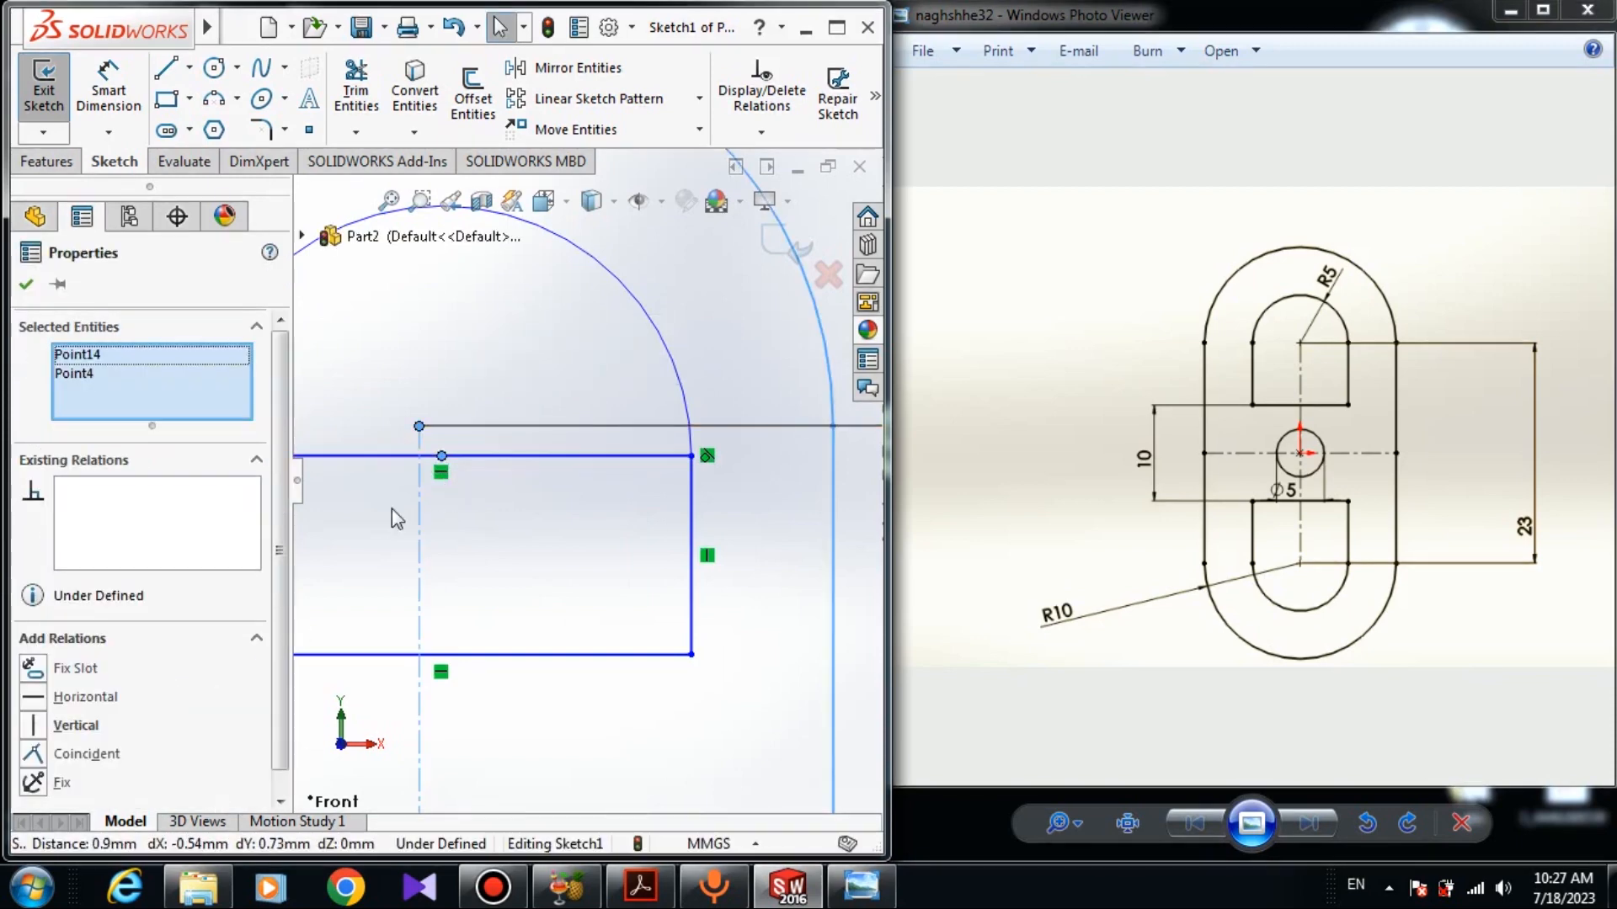
{"action": "scroll", "coordinate": [504, 555], "scroll_direction": "up", "scroll_amount": 1}
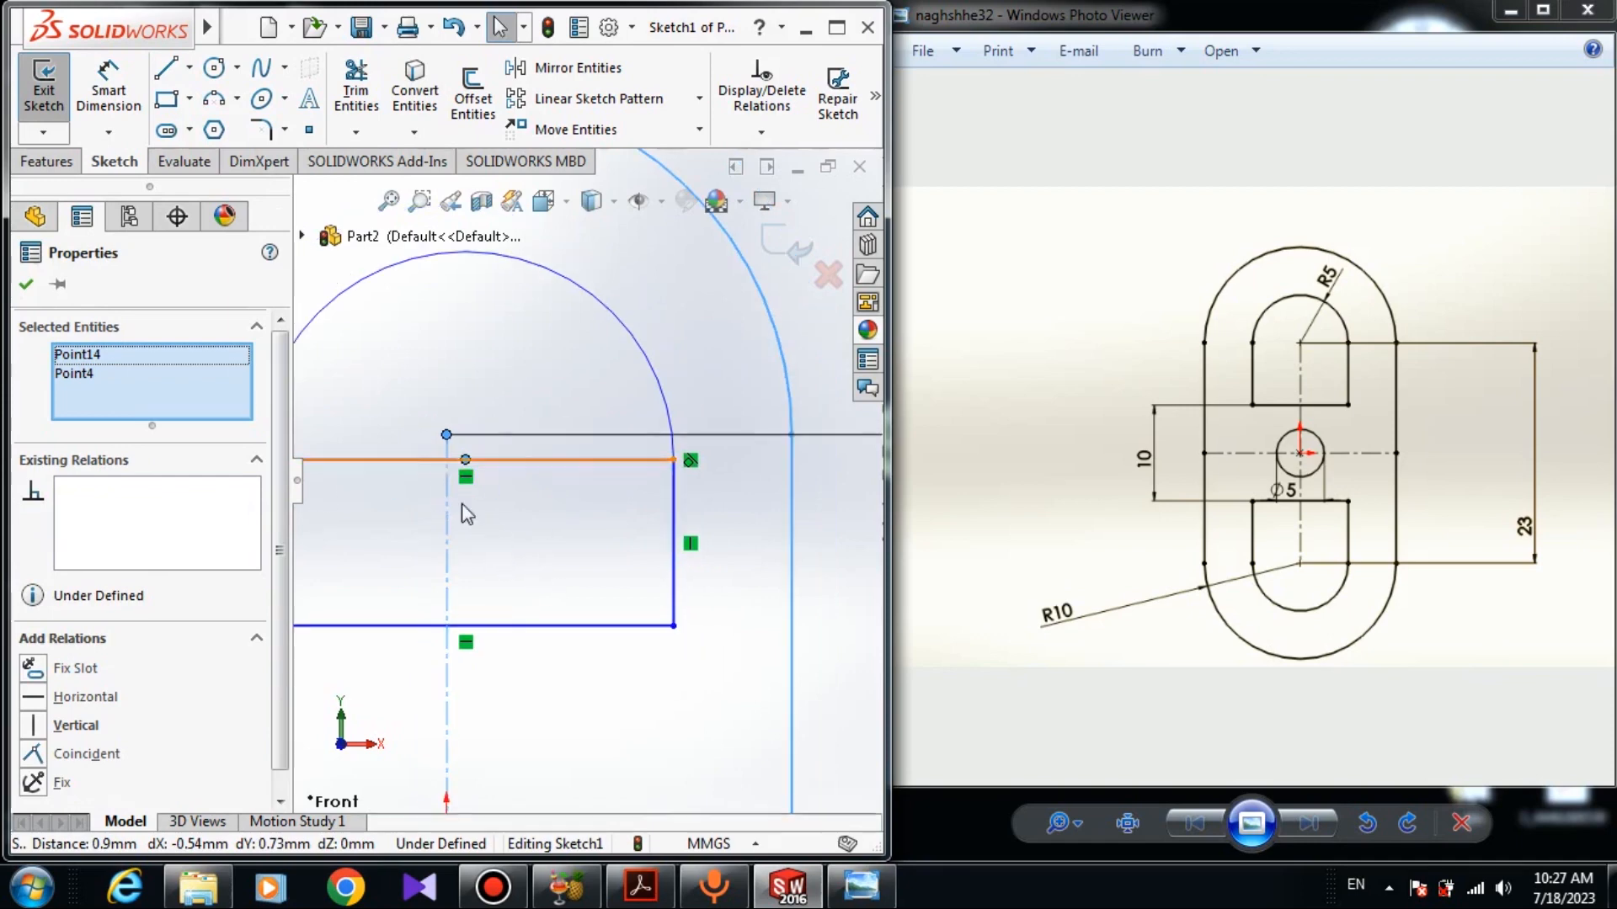
{"action": "left_click", "coordinate": [36, 756]}
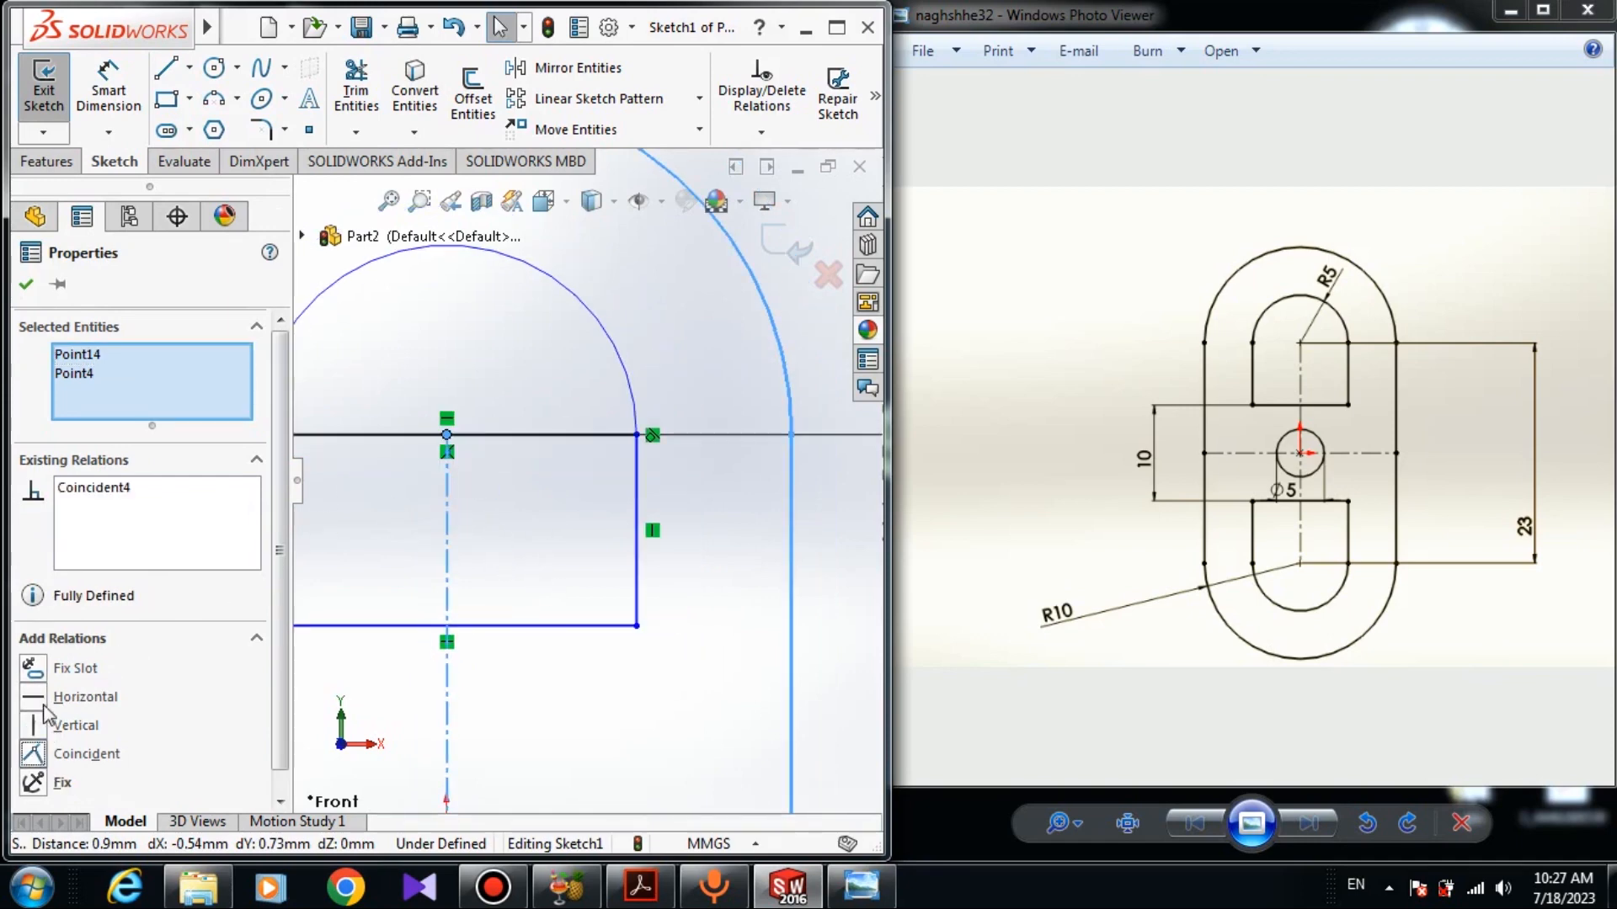
{"action": "key", "text": "Escape"}
- Stretch the rectangle downward by moving its lower-right corner
{"action": "scroll", "coordinate": [541, 587], "scroll_direction": "up", "scroll_amount": 2}
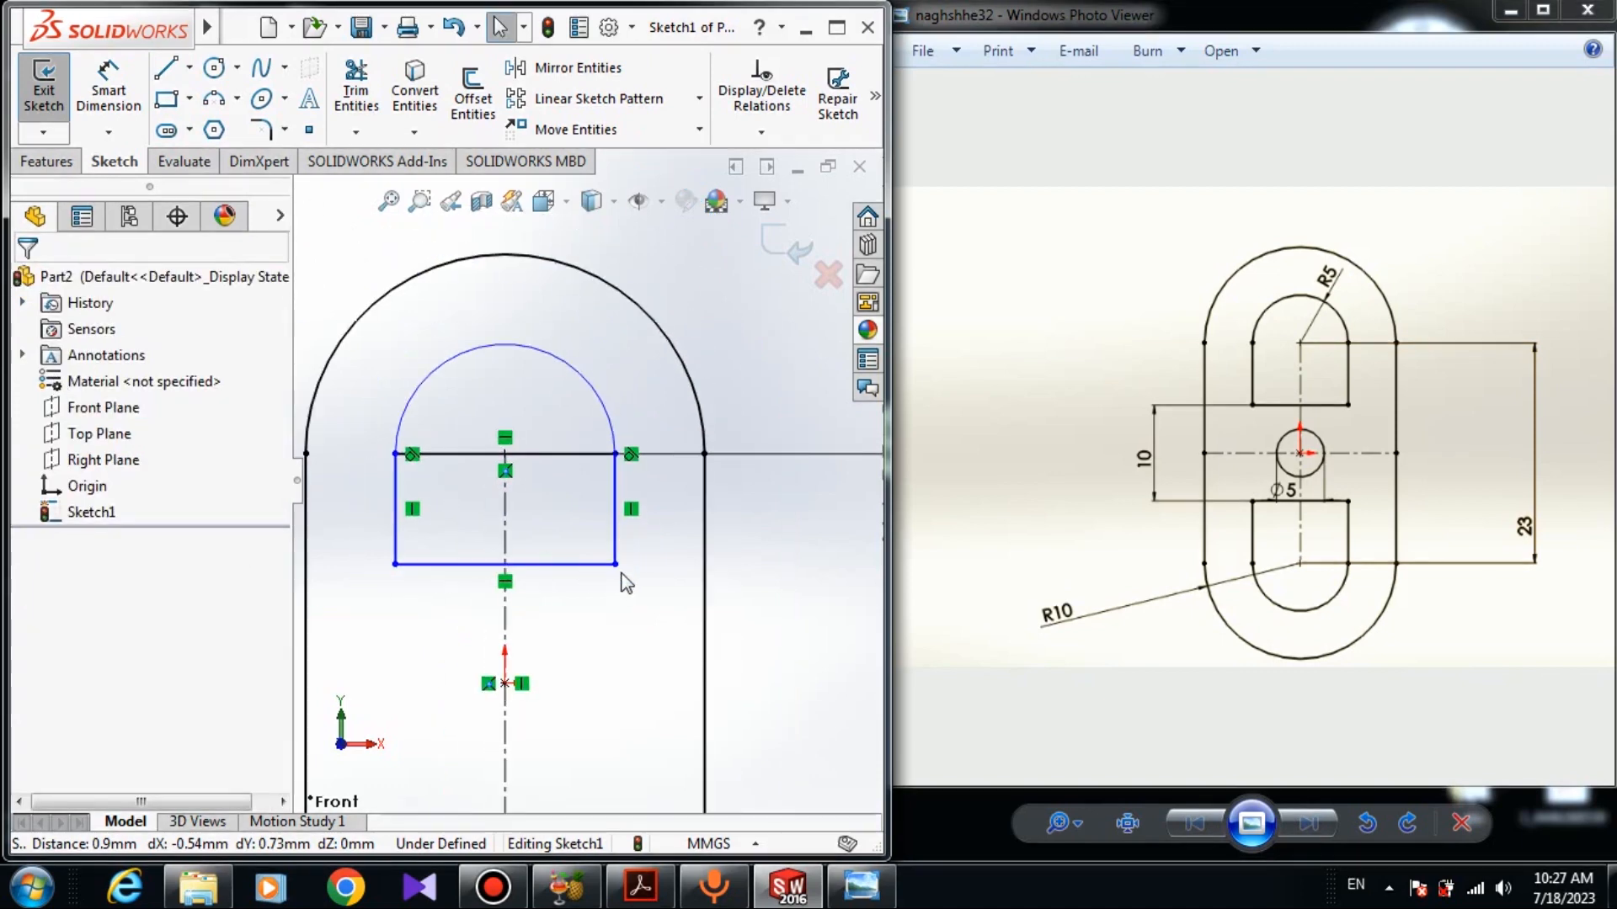
{"action": "left_click_drag", "start_coordinate": [616, 565], "coordinate": [643, 621]}
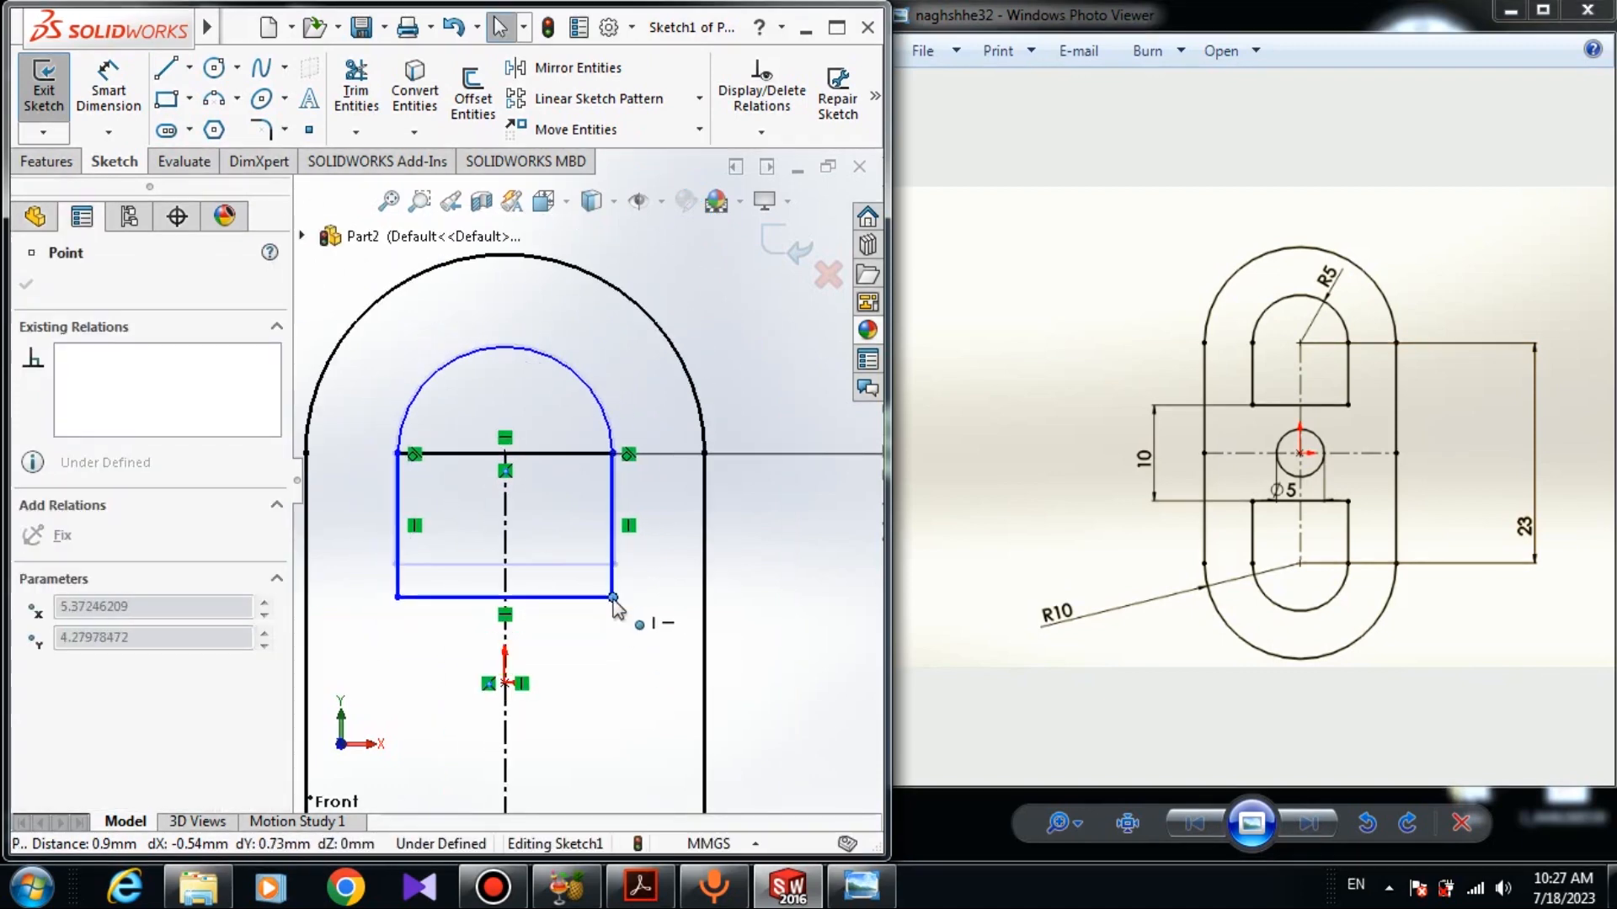
{"action": "left_click", "coordinate": [802, 628]}
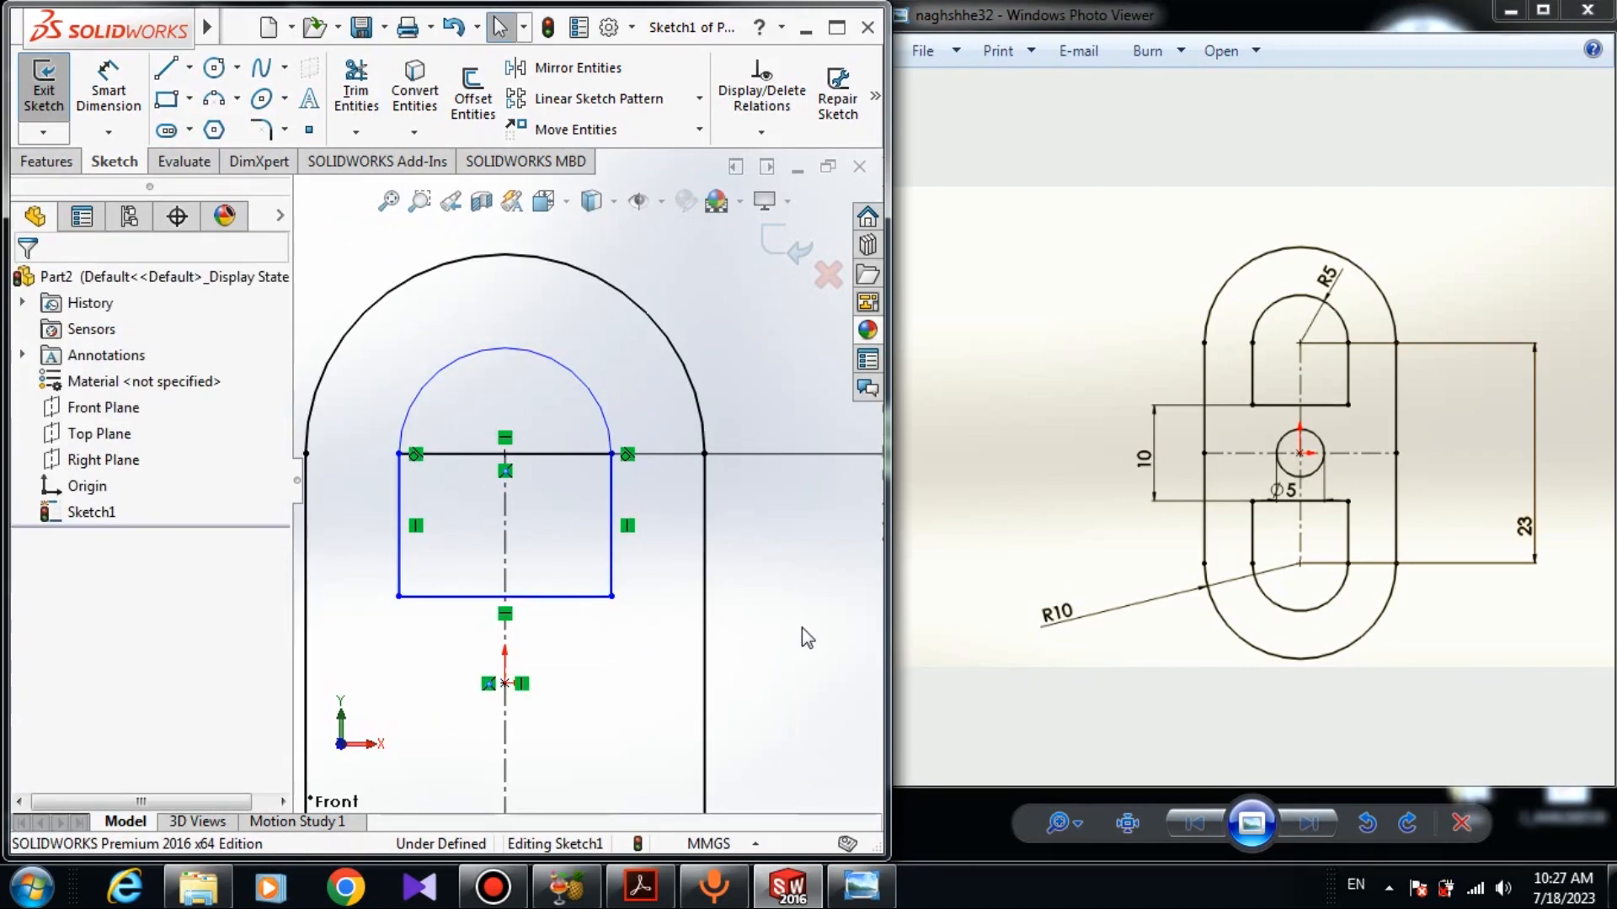
- Dimension the inner arc's radius as 5 mm
{"action": "left_click", "coordinate": [108, 84]}
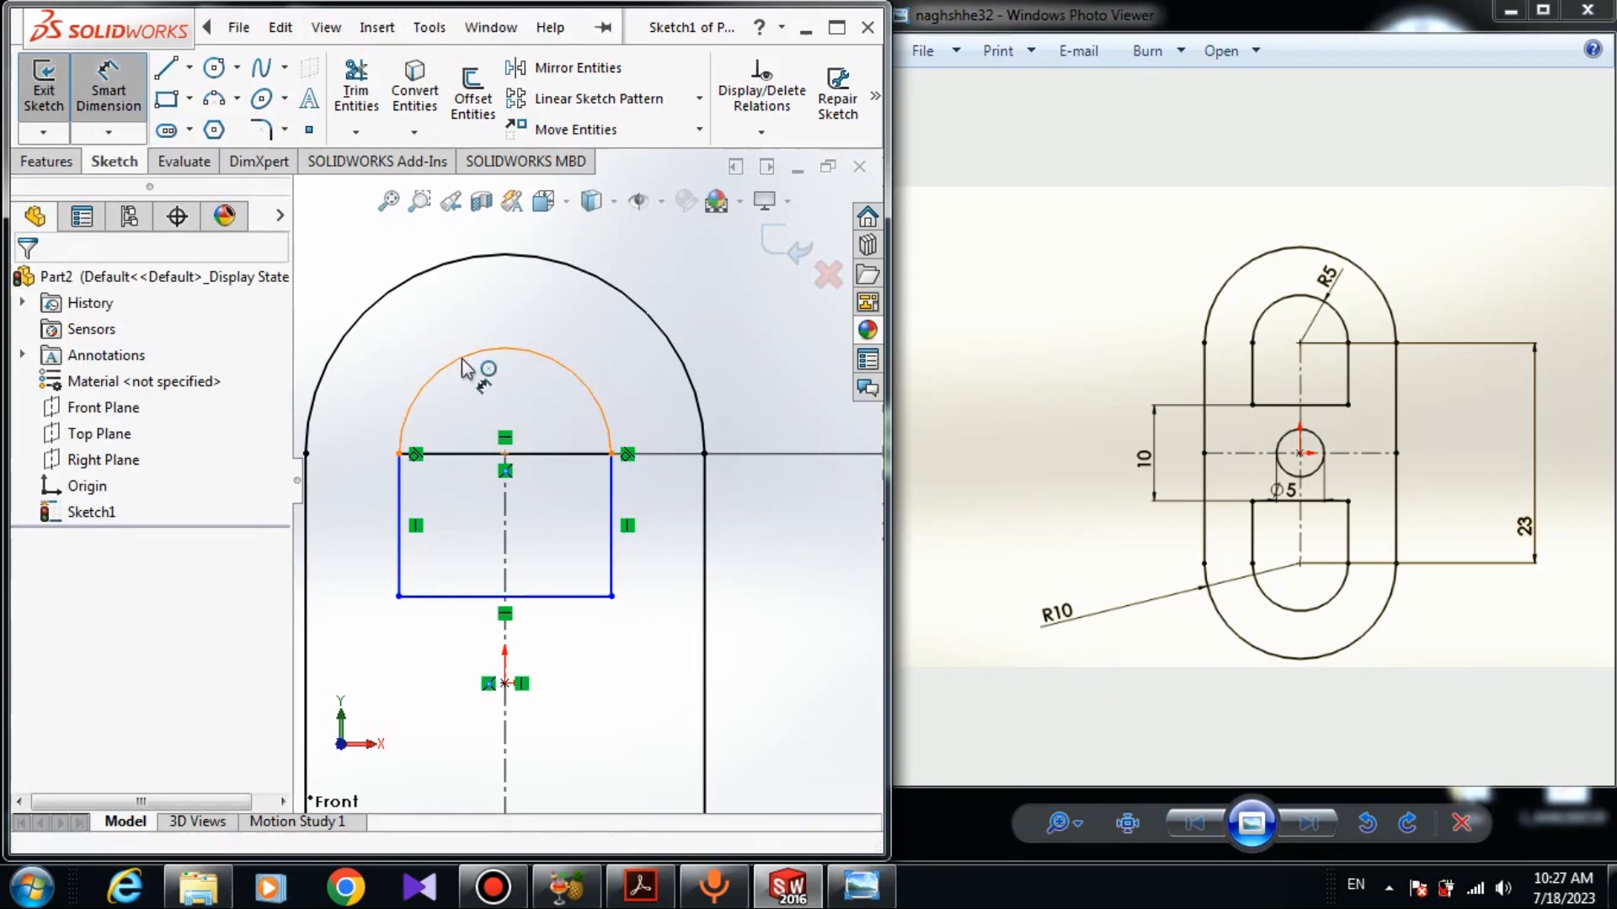
{"action": "left_click", "coordinate": [471, 356]}
{"action": "left_click", "coordinate": [695, 290]}
{"action": "type", "text": "5"}
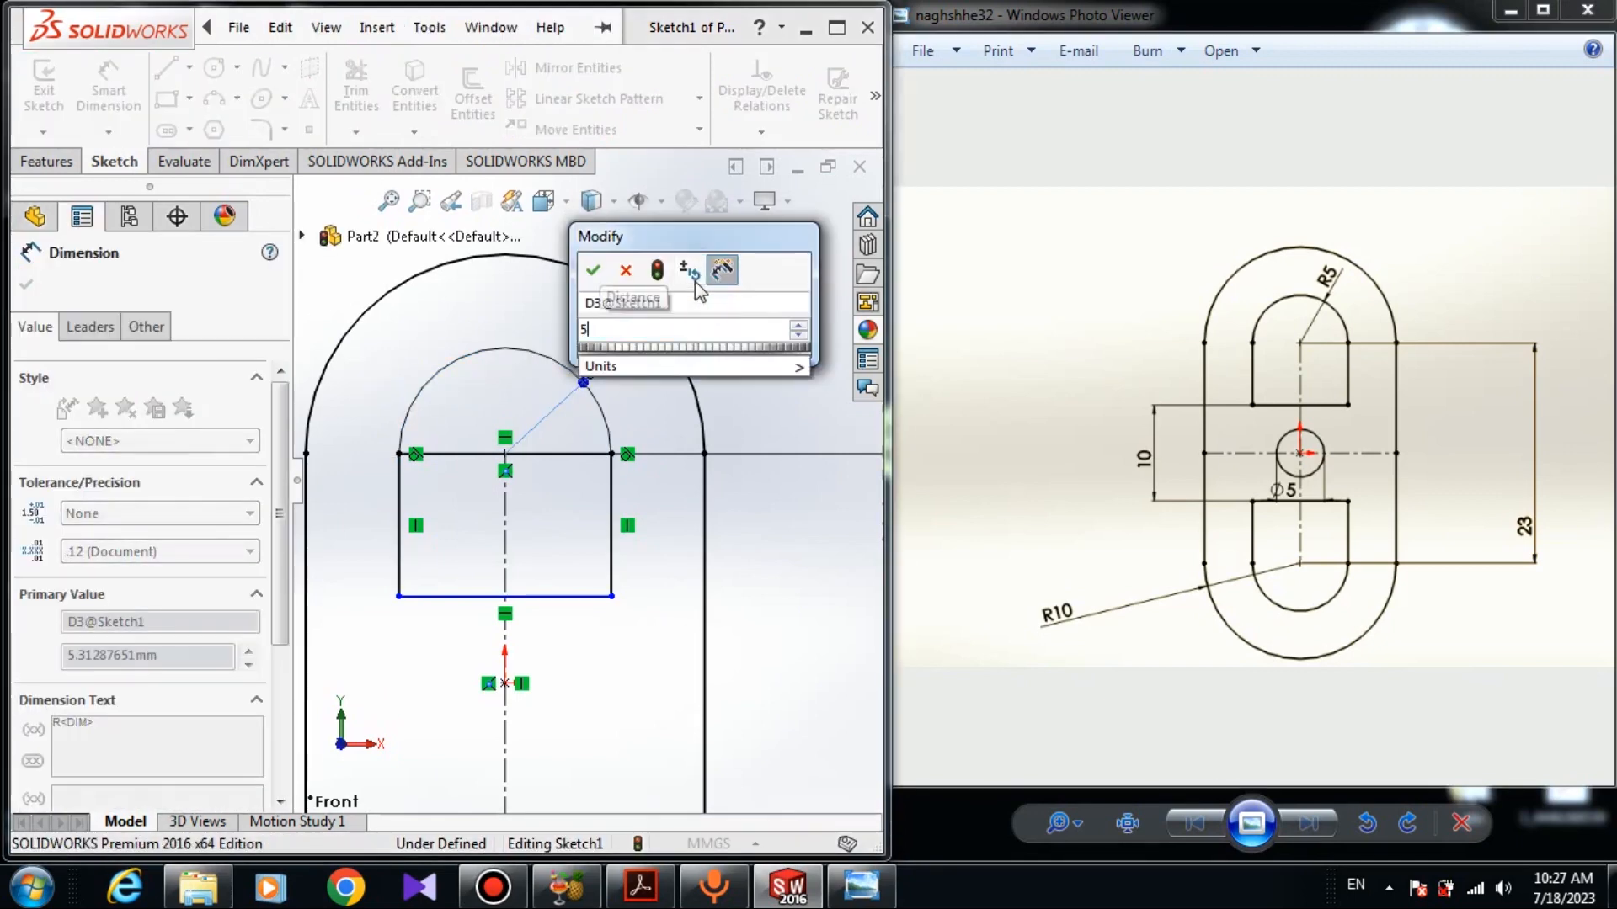
{"action": "key", "text": "Return"}
{"action": "left_click", "coordinate": [25, 286]}
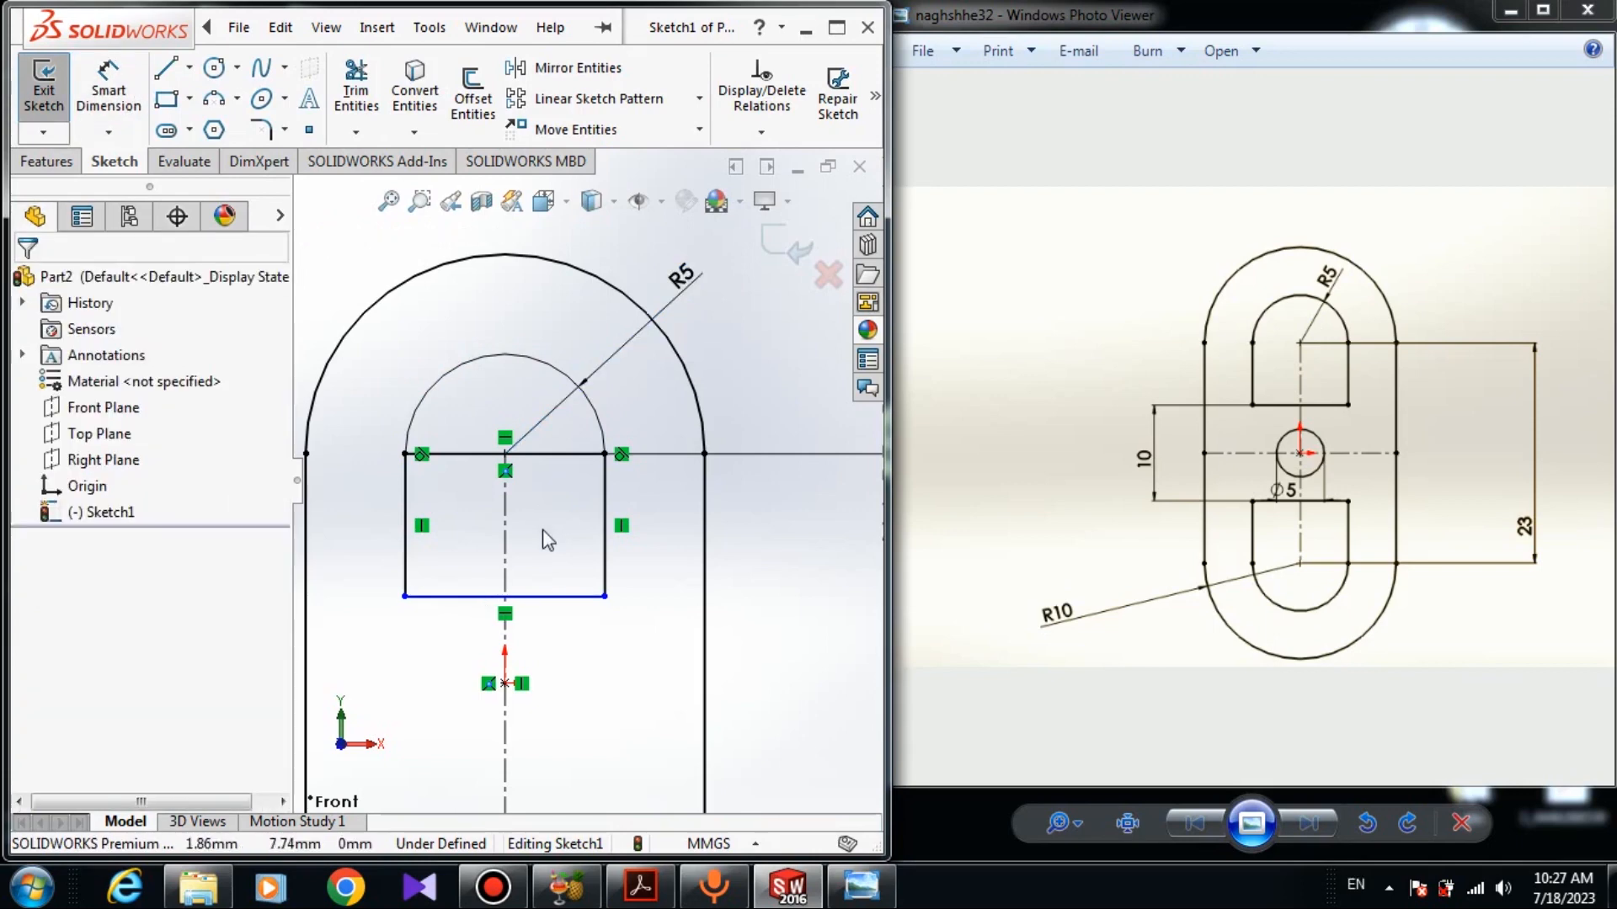
- Draw a horizontal centerline across the slot between its two straight sides, through the origin
{"action": "scroll", "coordinate": [545, 535], "scroll_direction": "up", "scroll_amount": 3}
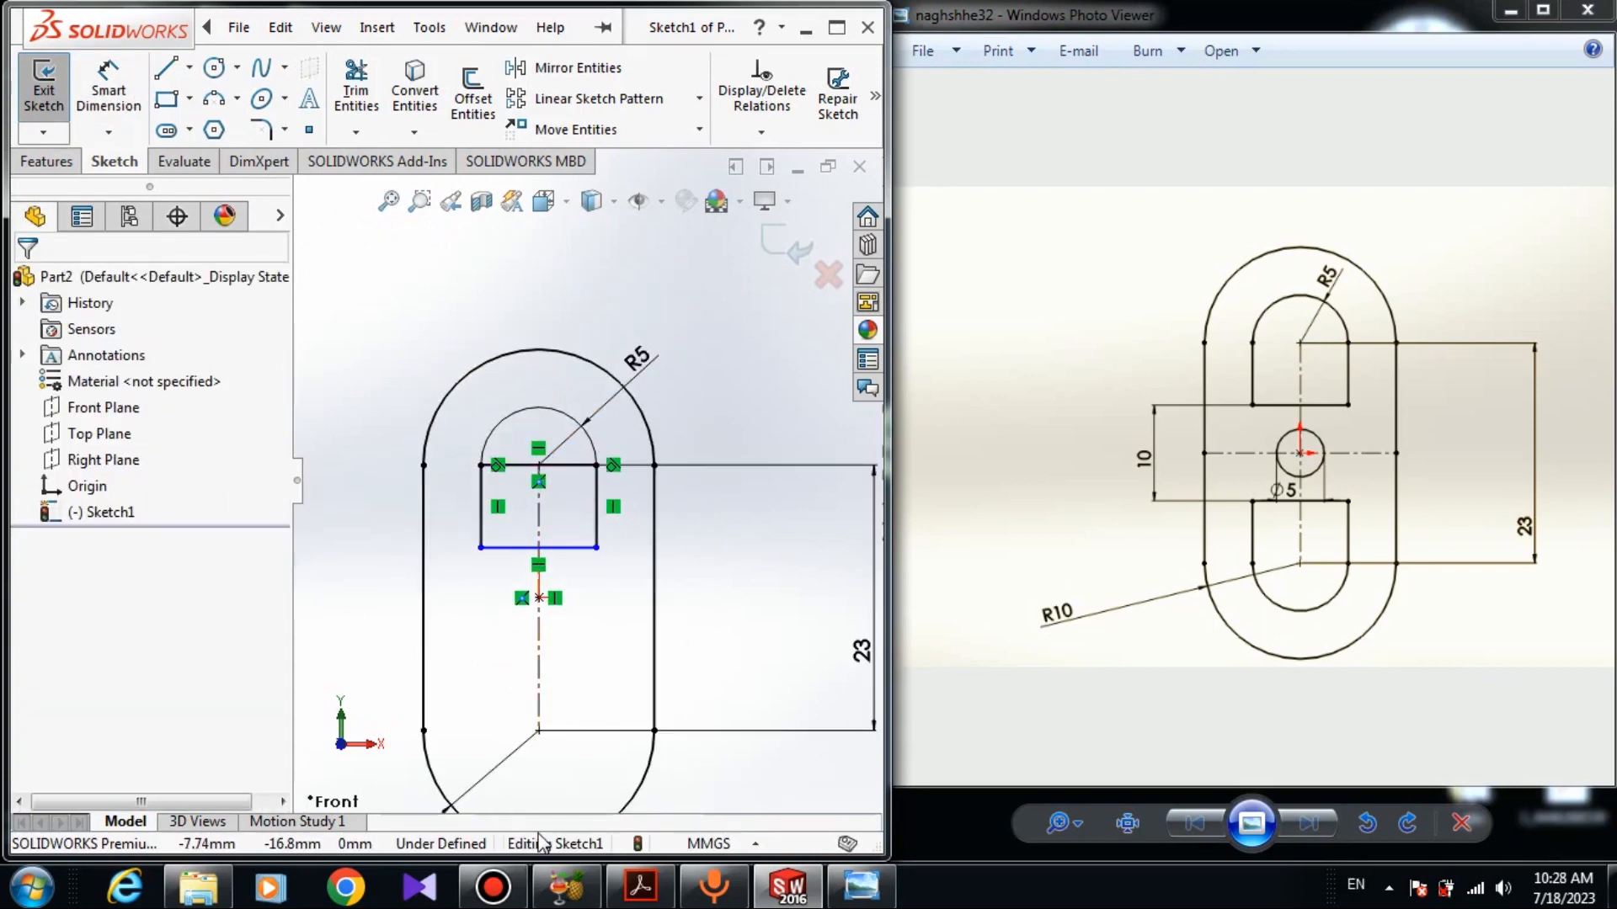
{"action": "left_click", "coordinate": [191, 67]}
{"action": "left_click", "coordinate": [202, 128]}
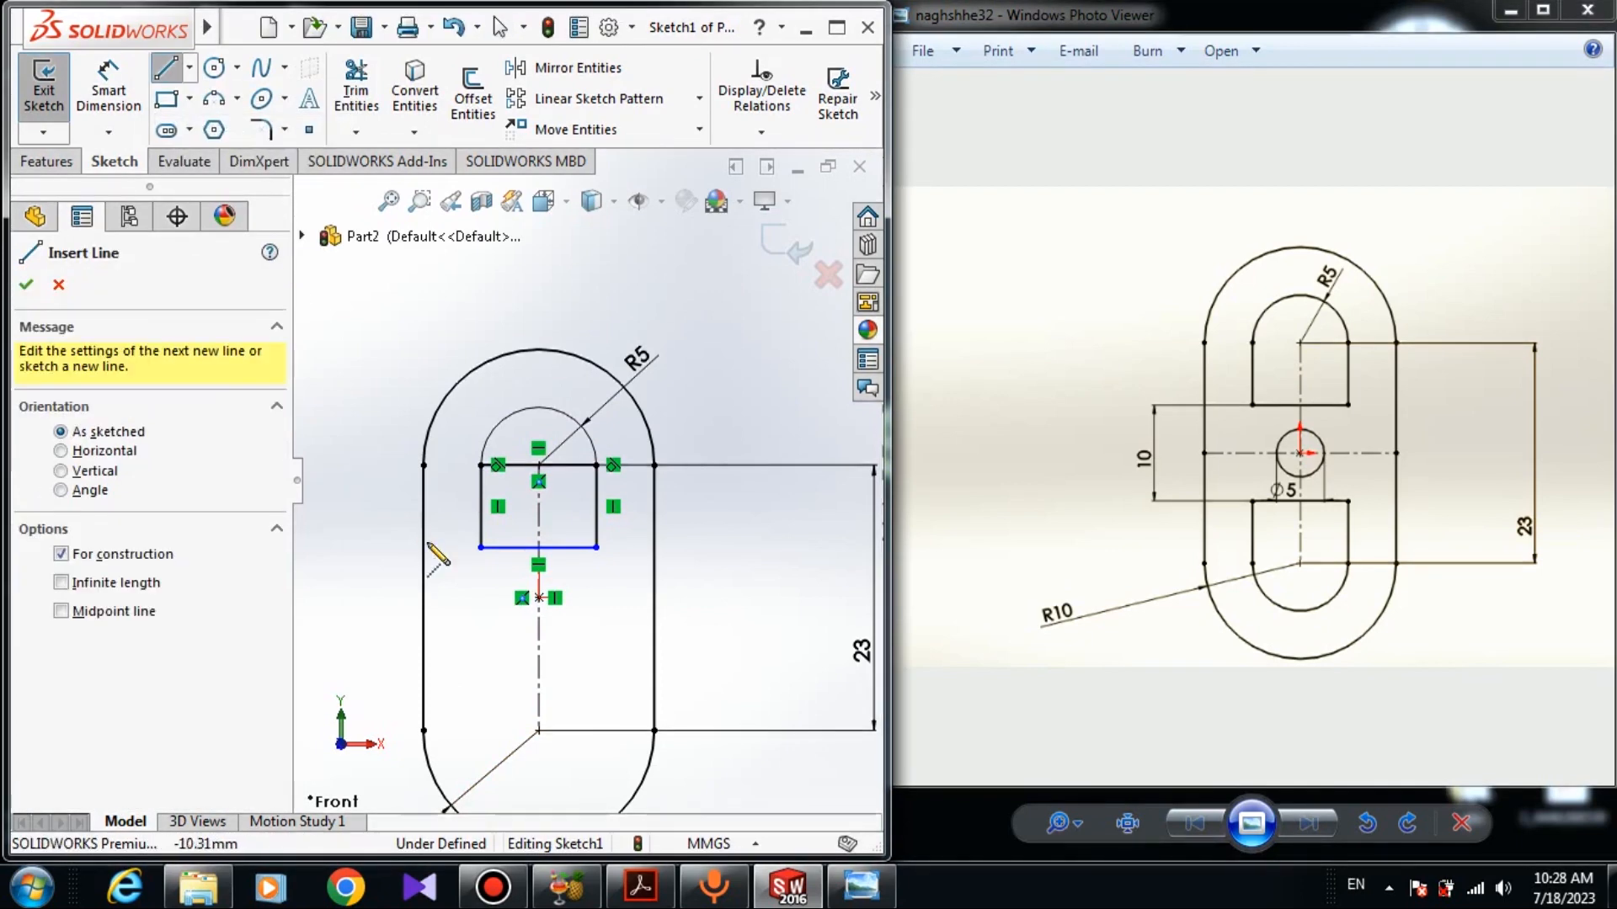
{"action": "left_click", "coordinate": [424, 598]}
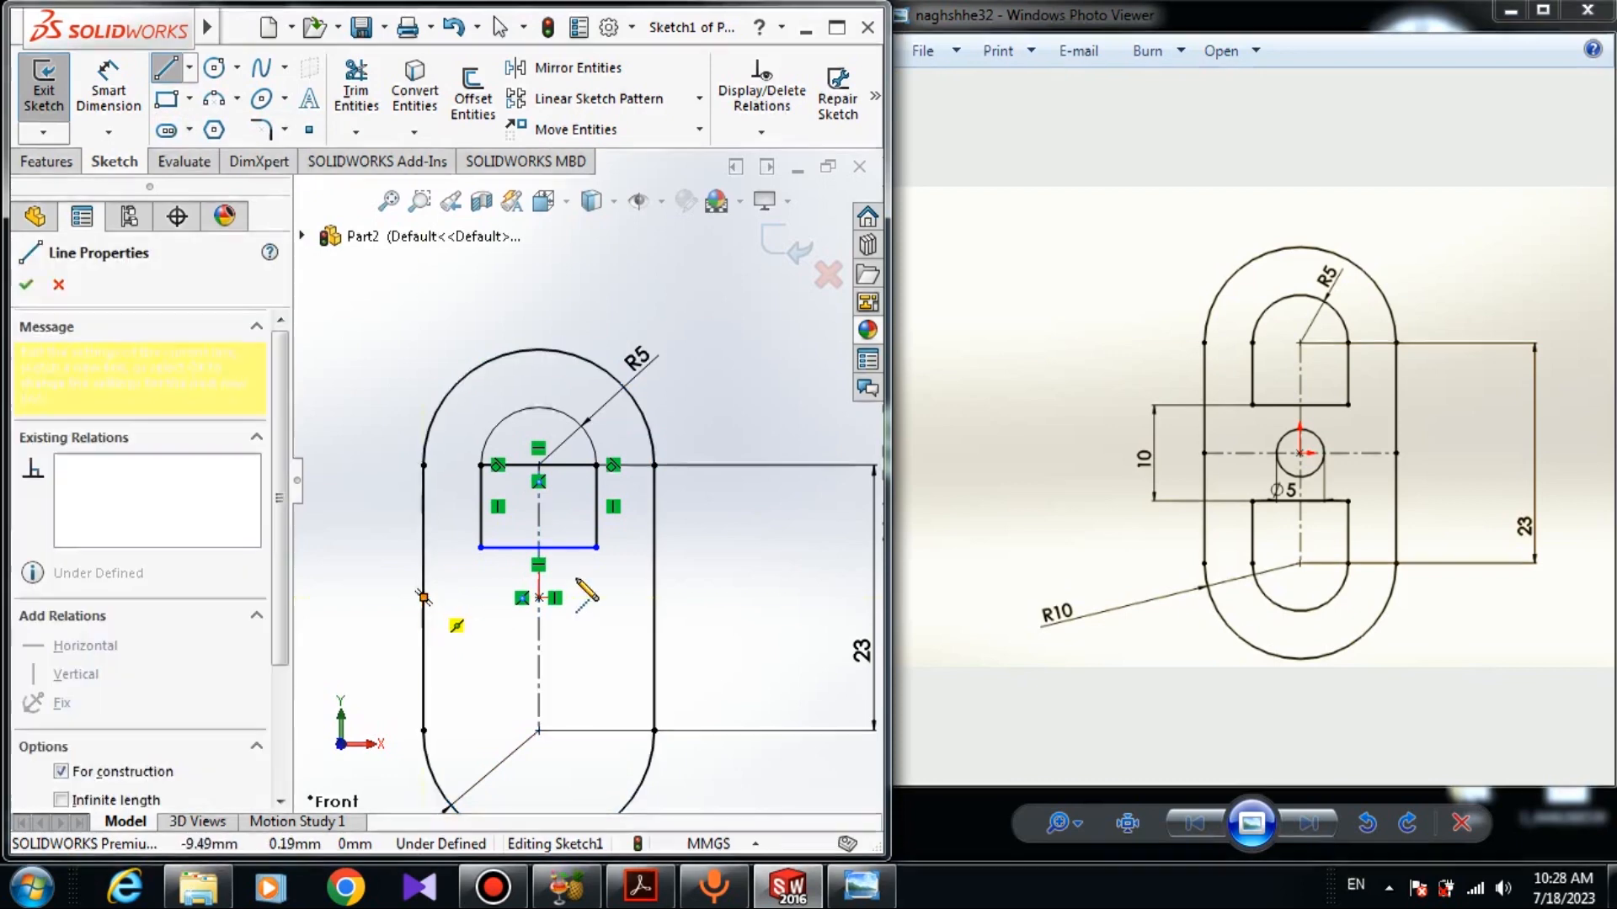
{"action": "left_click", "coordinate": [655, 598]}
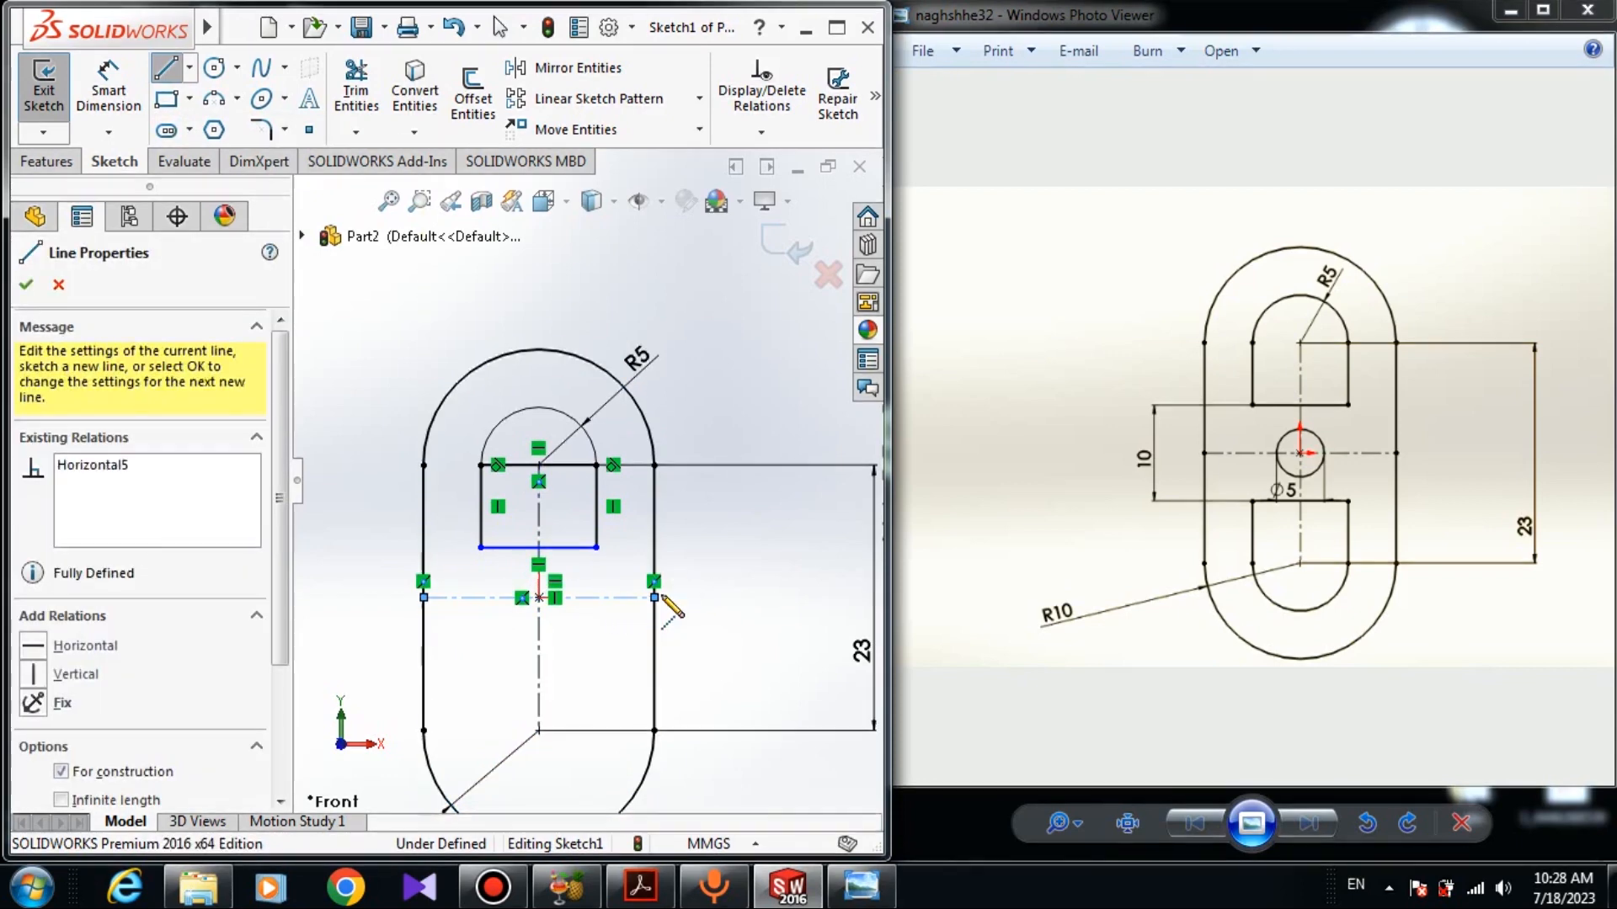
{"action": "right_click", "coordinate": [729, 540]}
{"action": "left_click", "coordinate": [742, 553]}
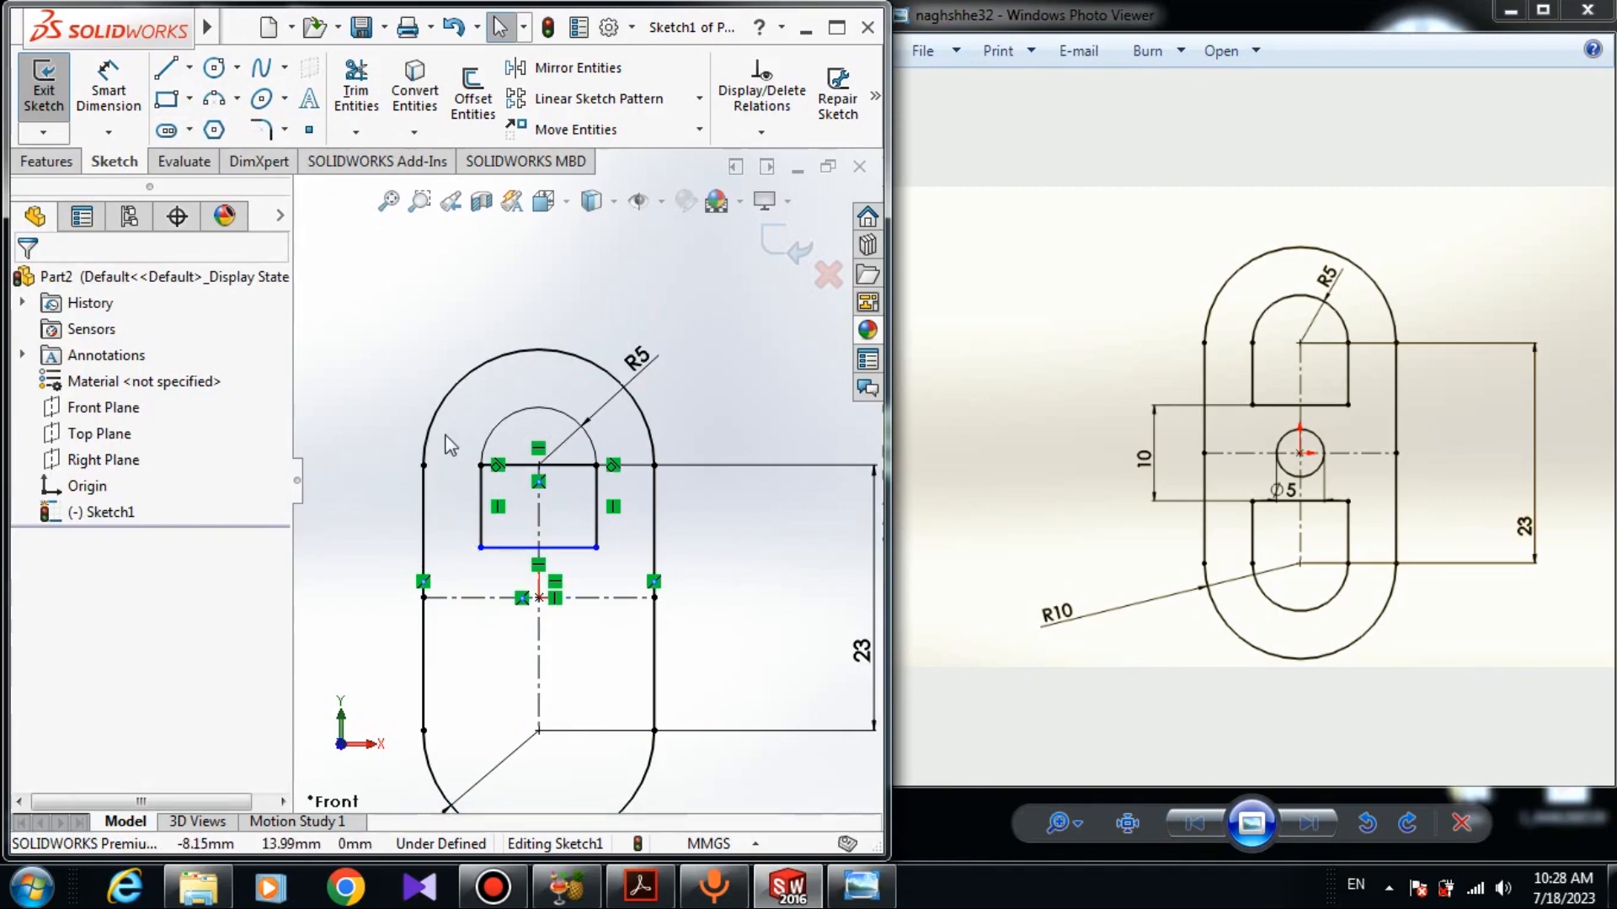
- Mirror the rectangle's lines and the R5 arc about the horizontal centerline to form the lower inner slot
{"action": "left_click", "coordinate": [577, 68]}
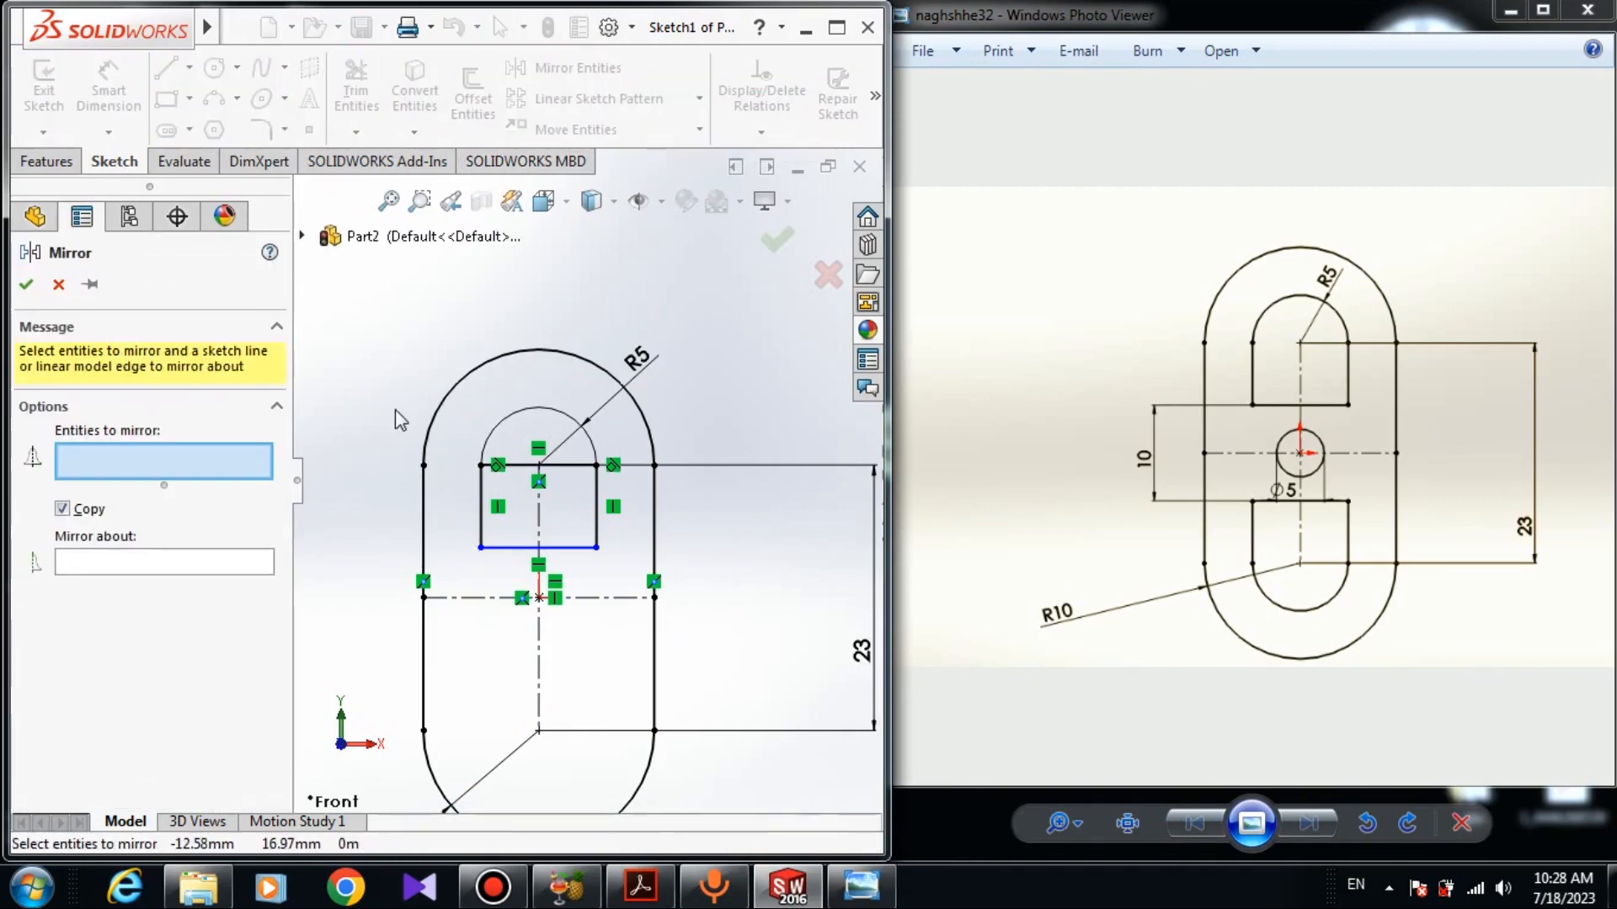
{"action": "scroll", "coordinate": [396, 421], "scroll_direction": "down", "scroll_amount": 4}
{"action": "left_click", "coordinate": [612, 622]}
{"action": "left_click", "coordinate": [575, 585]}
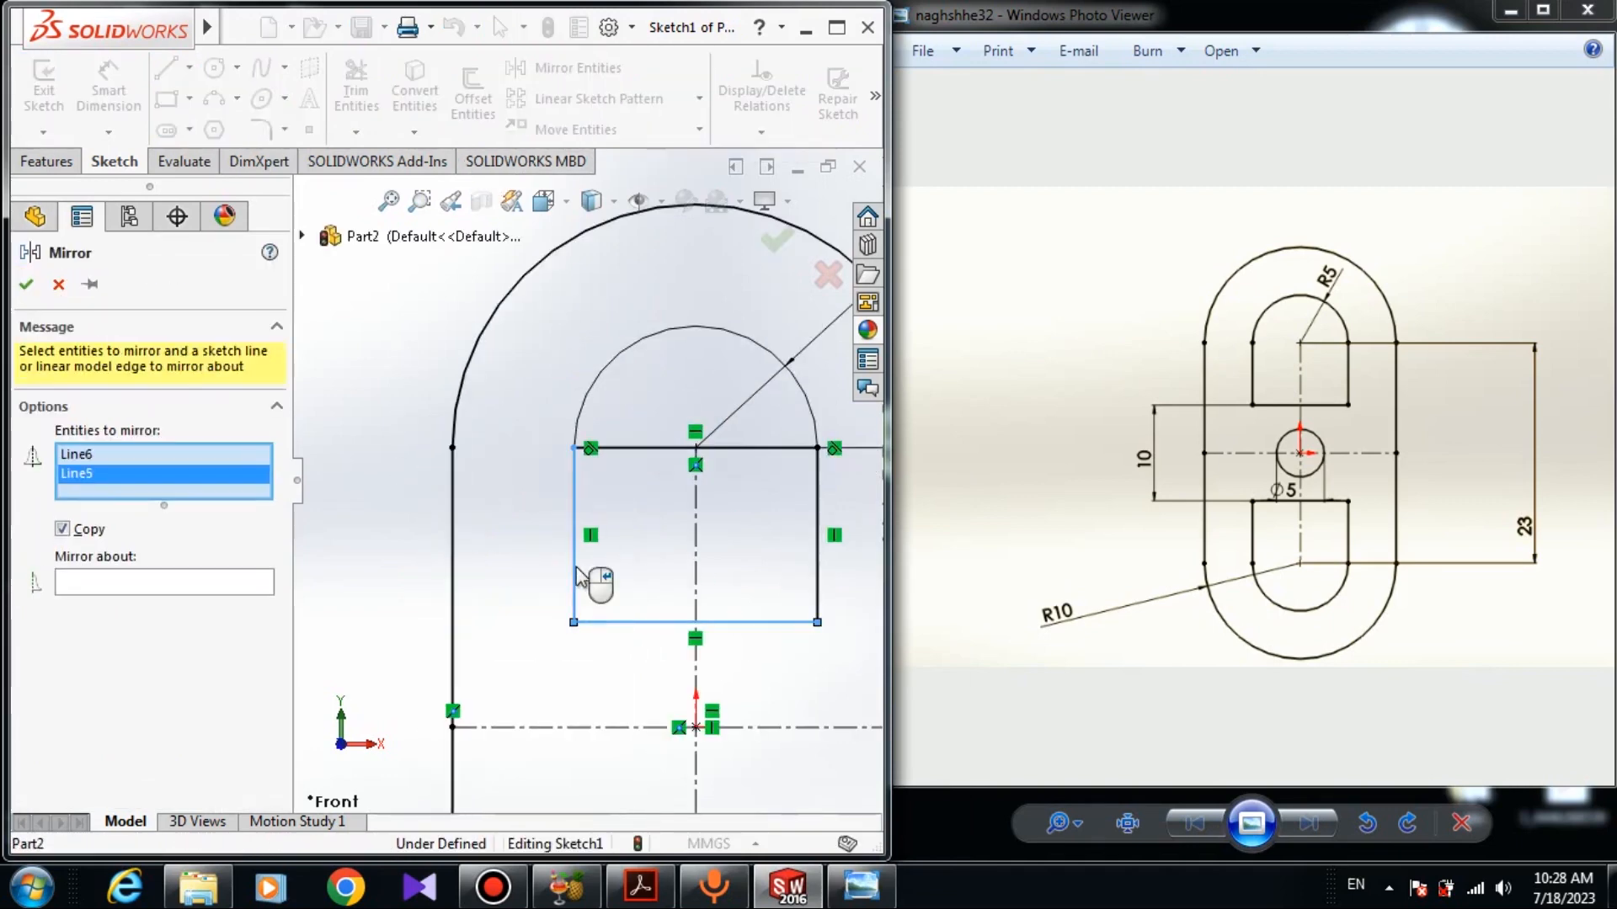
{"action": "left_click", "coordinate": [631, 448]}
{"action": "left_click", "coordinate": [618, 360]}
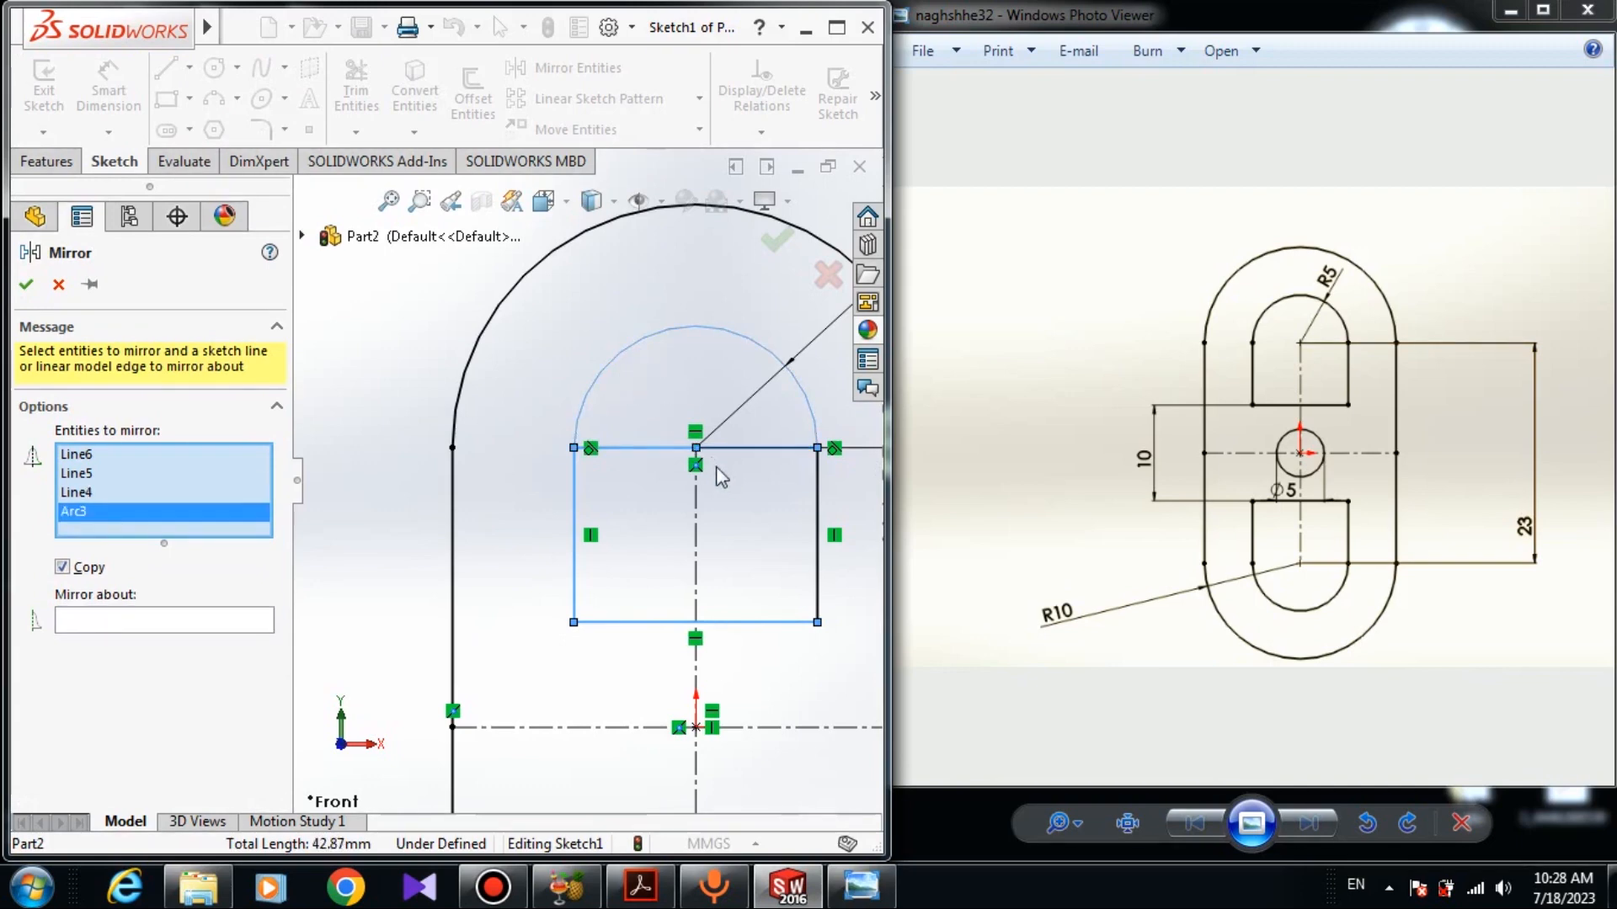
{"action": "left_click", "coordinate": [817, 492]}
{"action": "scroll", "coordinate": [583, 481], "scroll_direction": "up", "scroll_amount": 3}
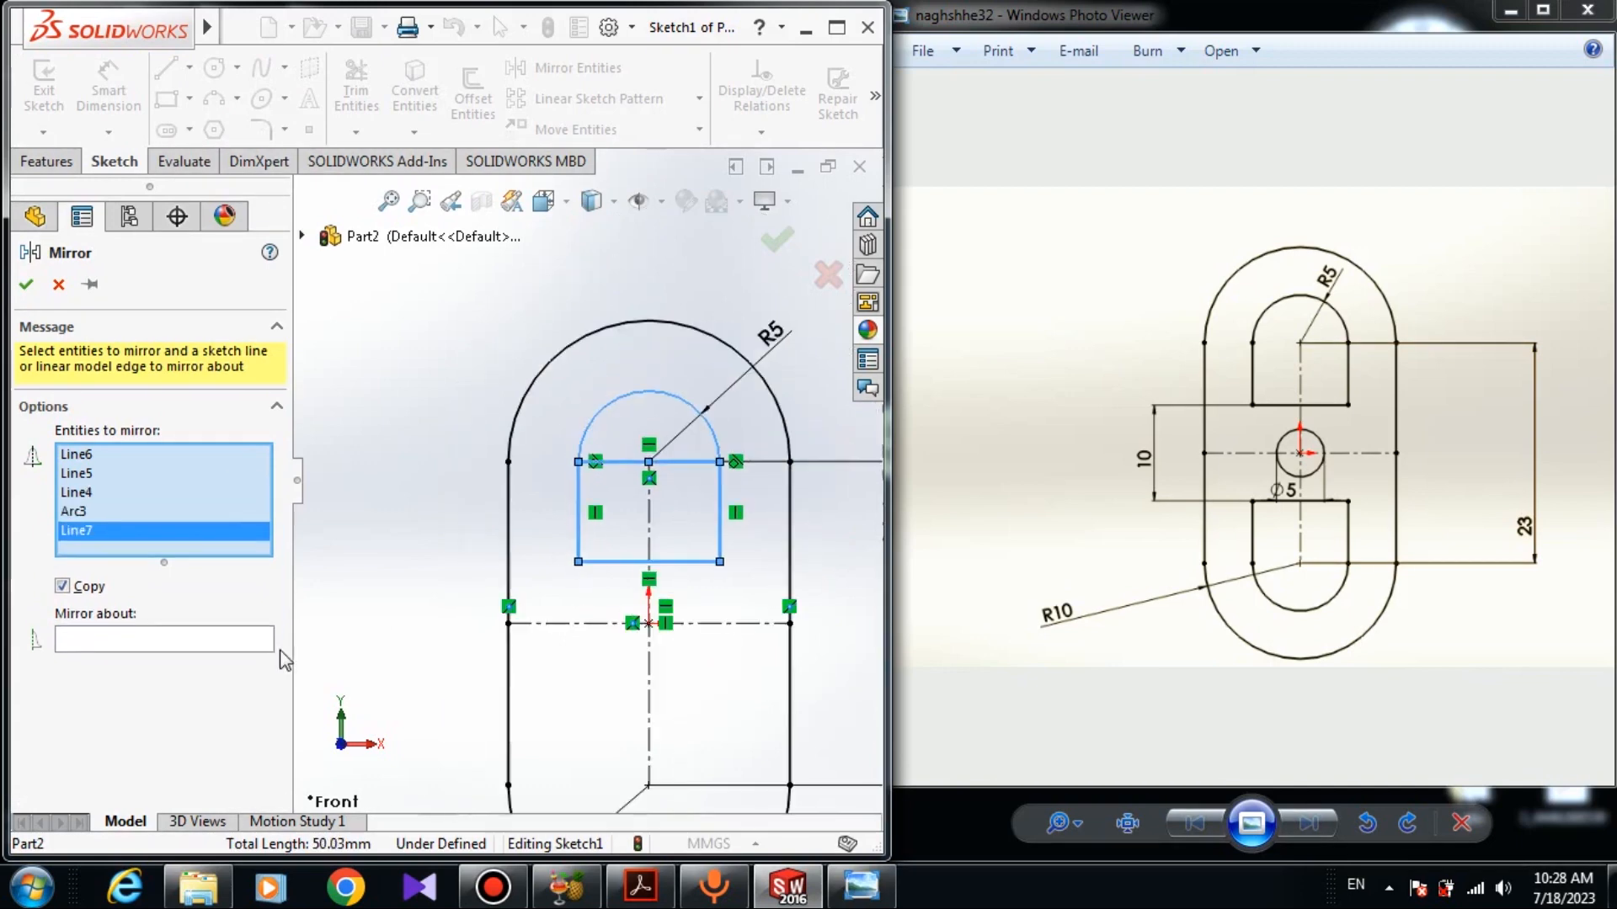
{"action": "left_click", "coordinate": [162, 635]}
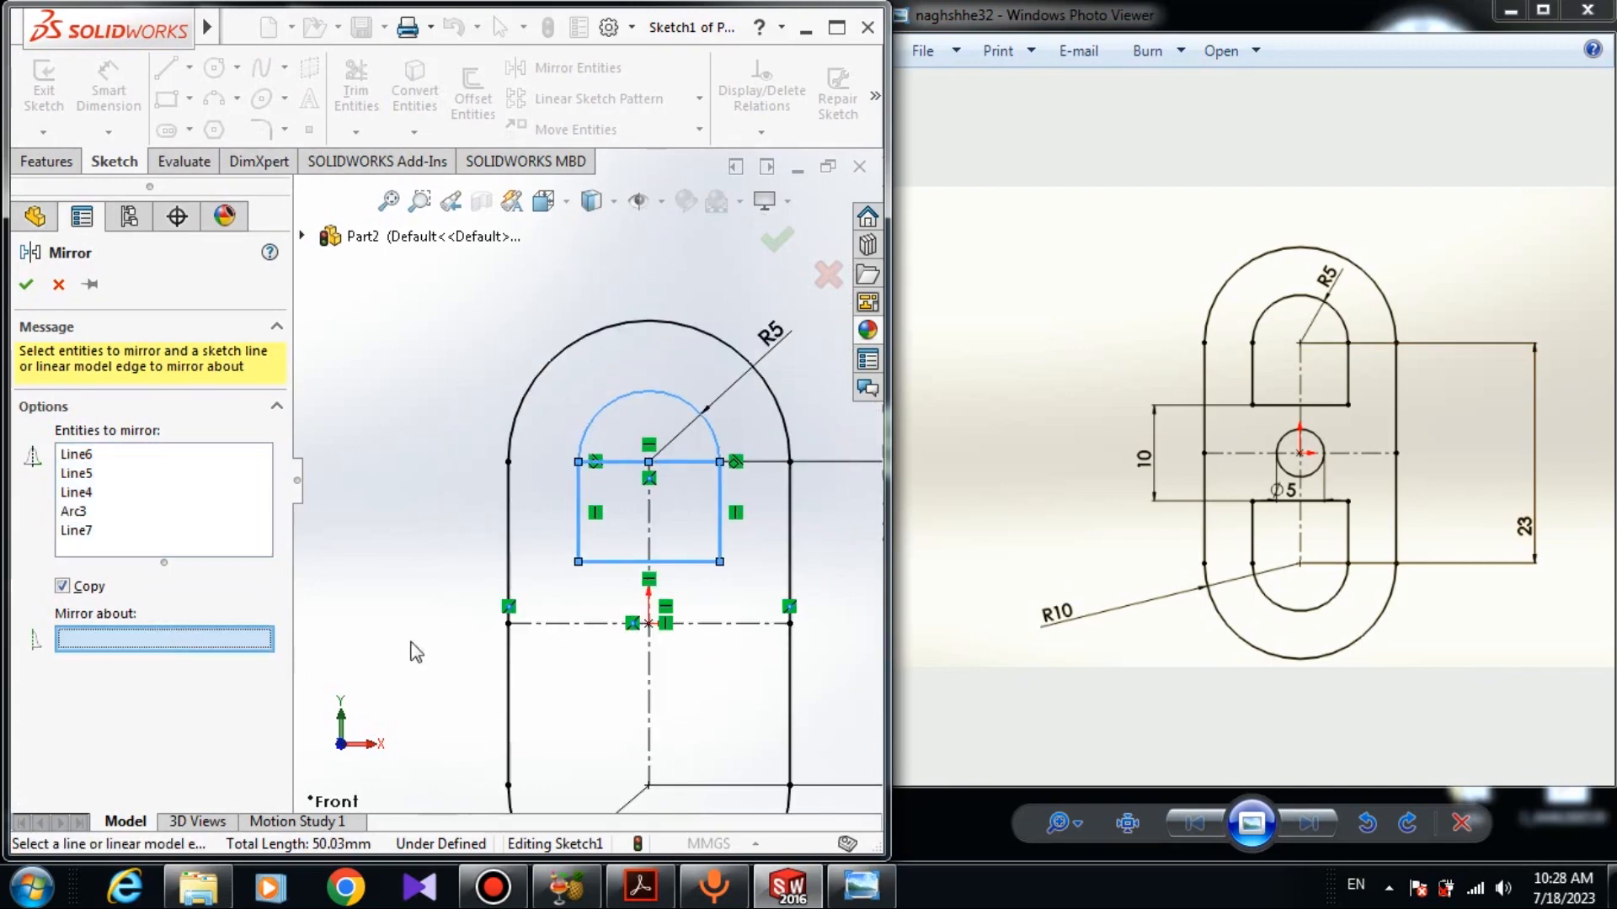
{"action": "left_click", "coordinate": [527, 629]}
{"action": "scroll", "coordinate": [543, 643], "scroll_direction": "up", "scroll_amount": 3}
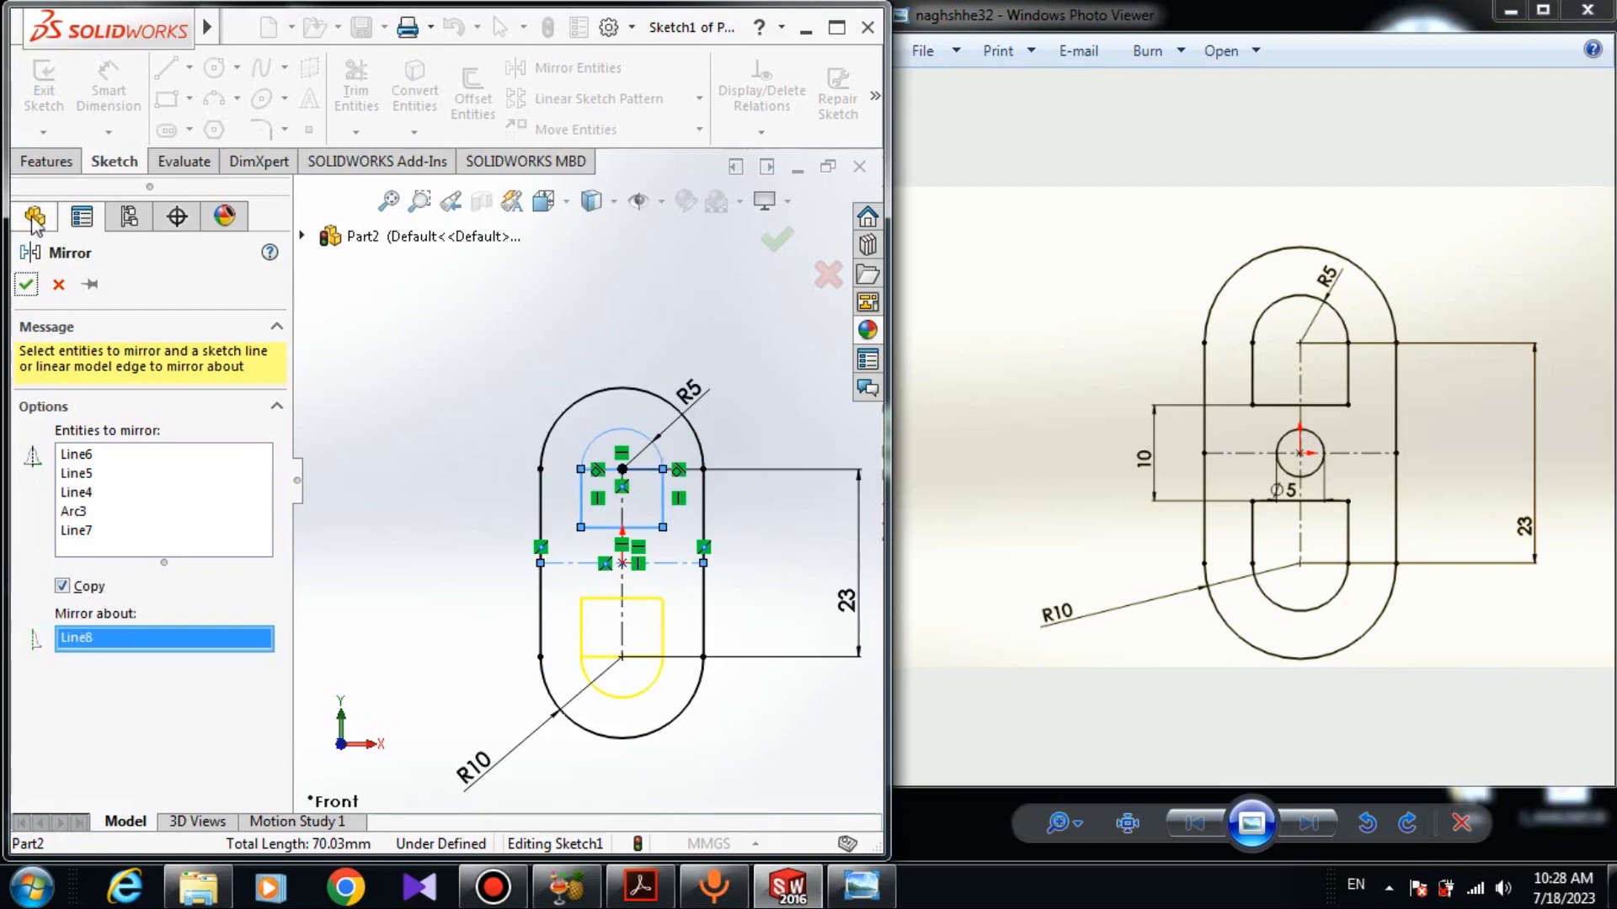
{"action": "left_click", "coordinate": [26, 285]}
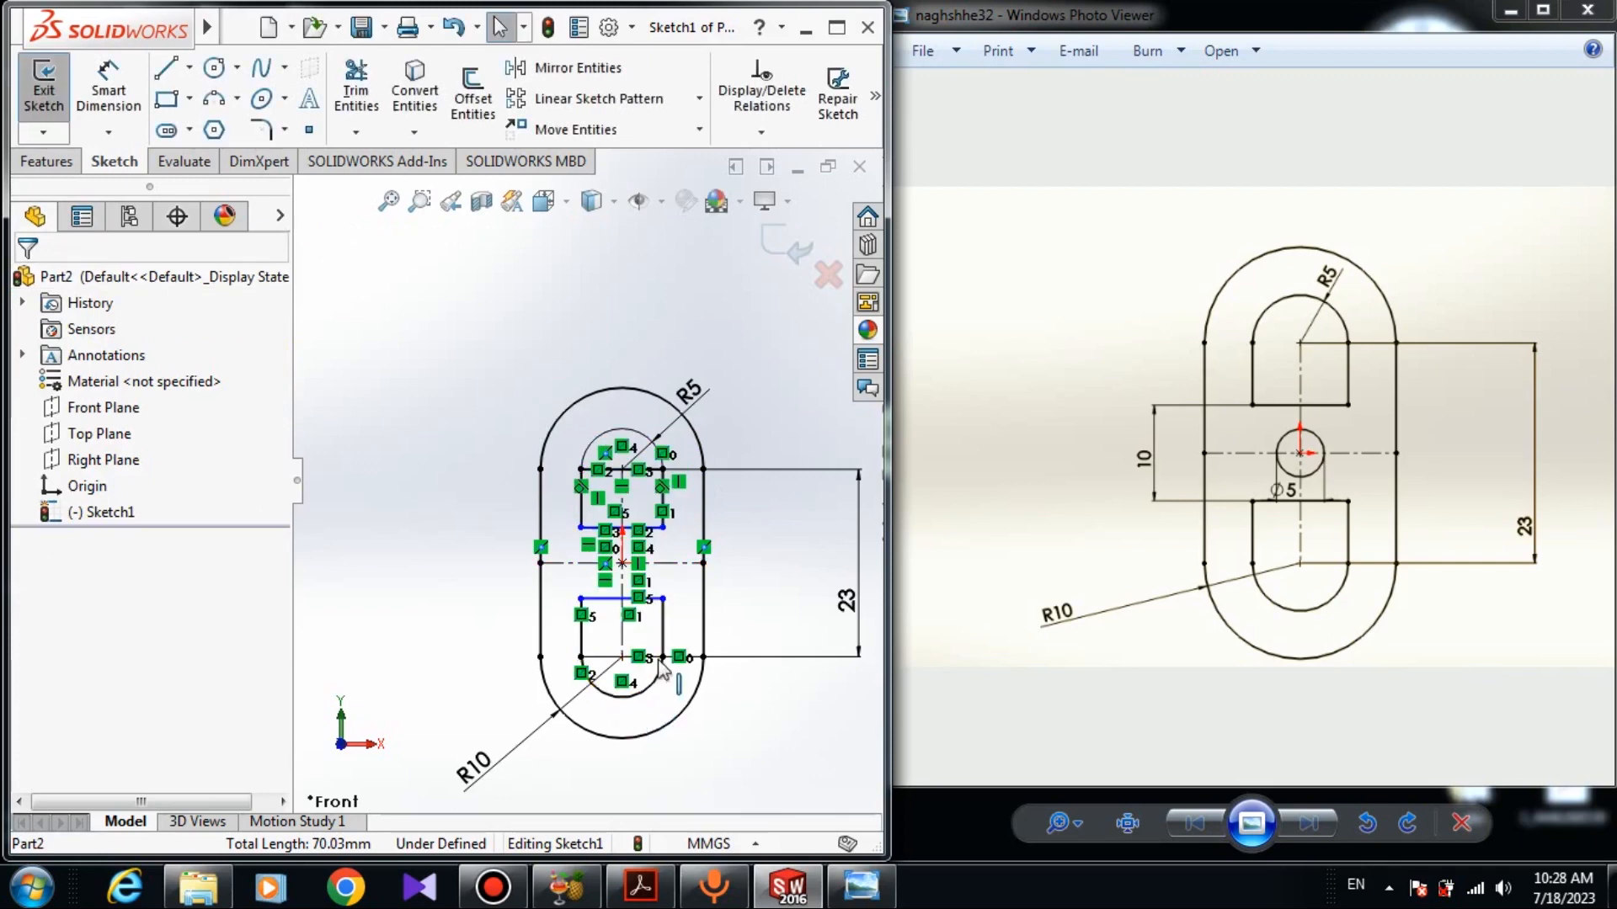
- Dimension the gap between the two rectangles' facing inner edges as 10 mm
{"action": "scroll", "coordinate": [482, 755], "scroll_direction": "down", "scroll_amount": 2}
{"action": "left_click", "coordinate": [99, 107]}
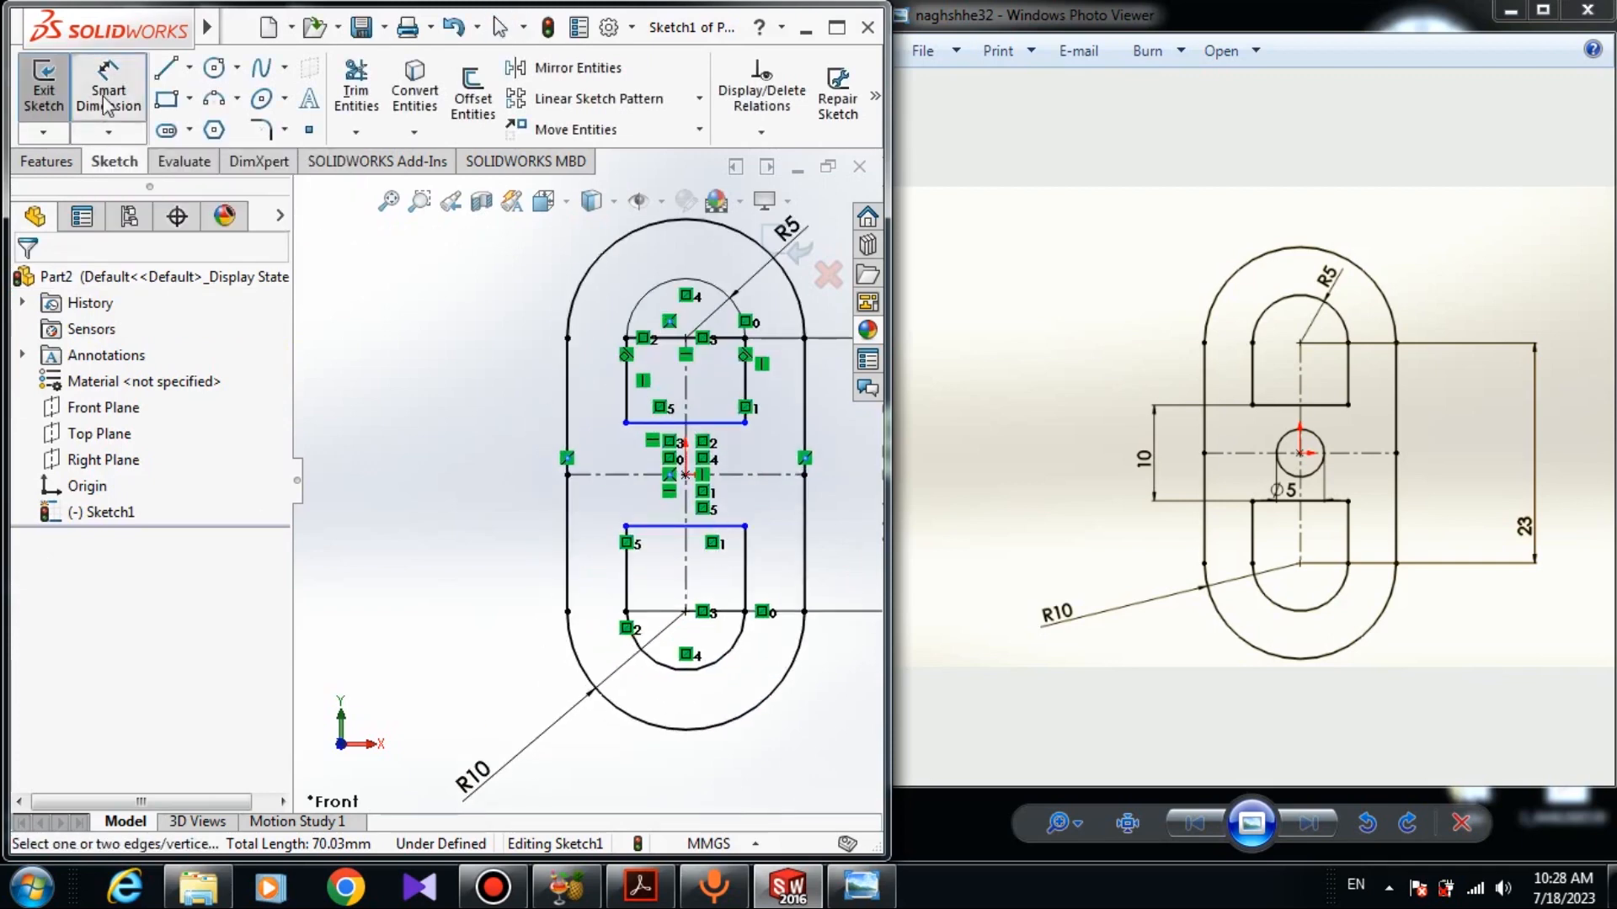
{"action": "left_click", "coordinate": [654, 436]}
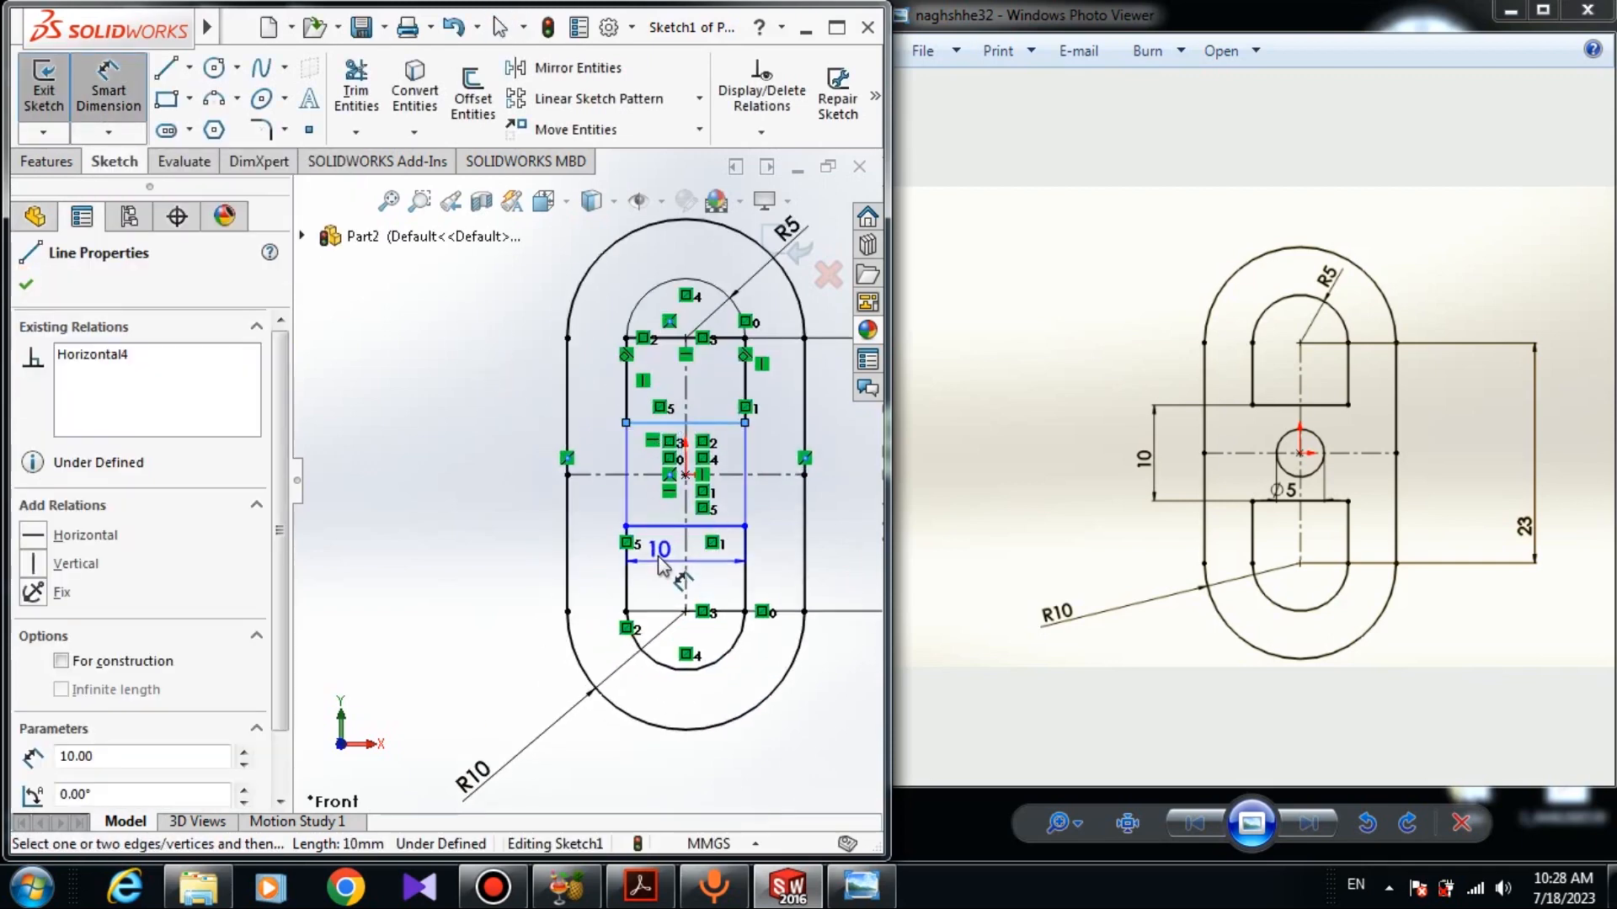
{"action": "left_click", "coordinate": [663, 528]}
{"action": "left_click", "coordinate": [471, 505]}
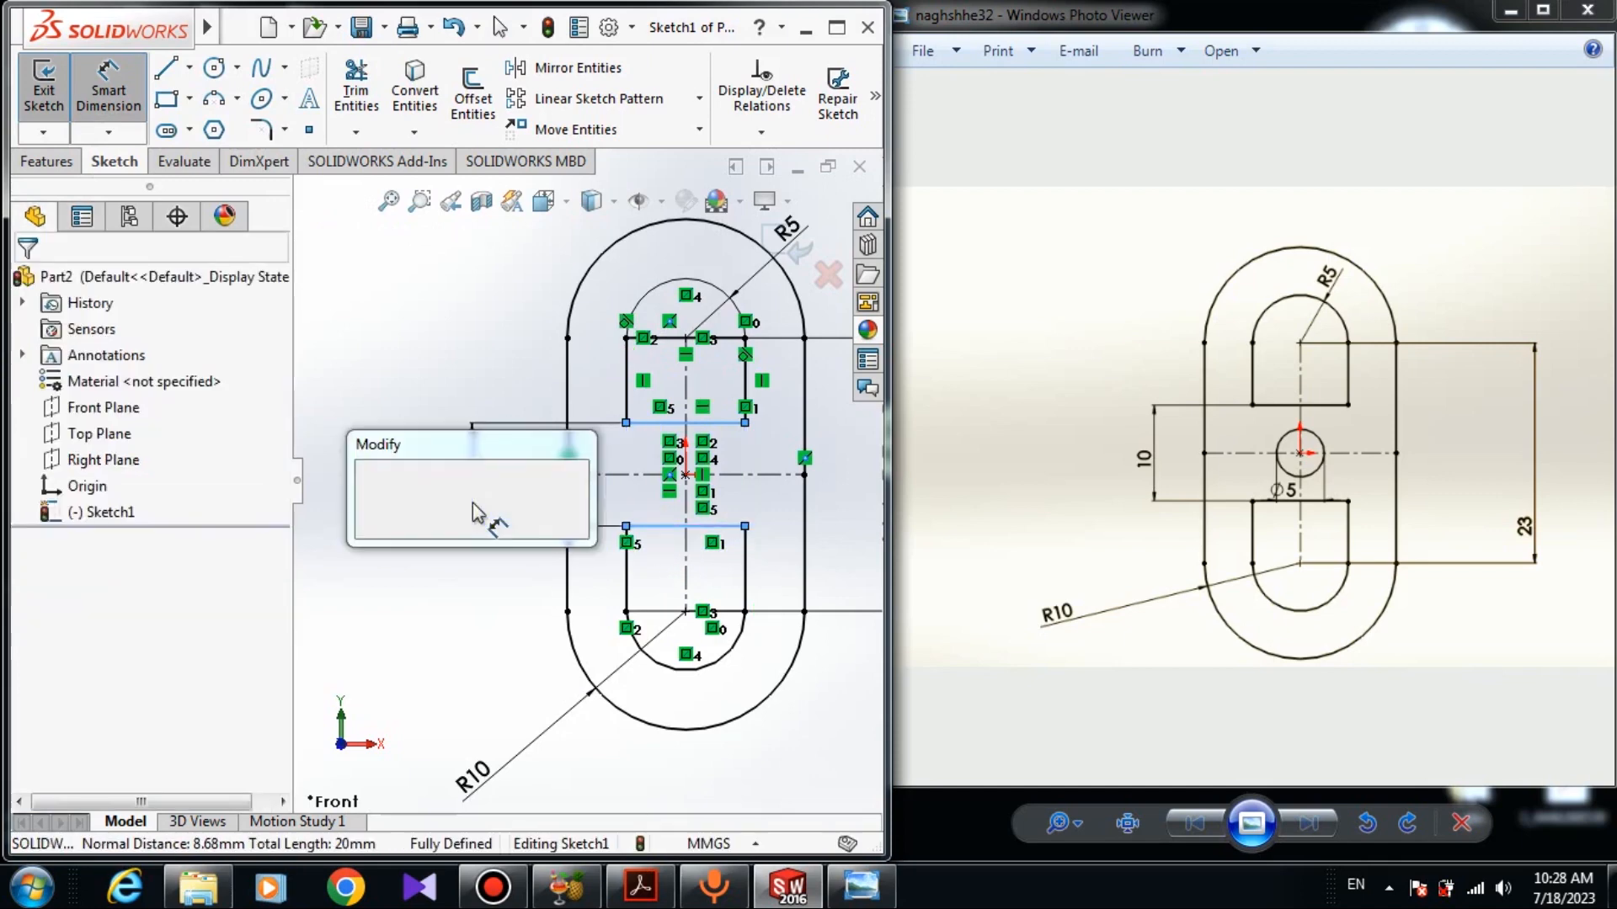
{"action": "type", "text": "10"}
{"action": "key", "text": "Return"}
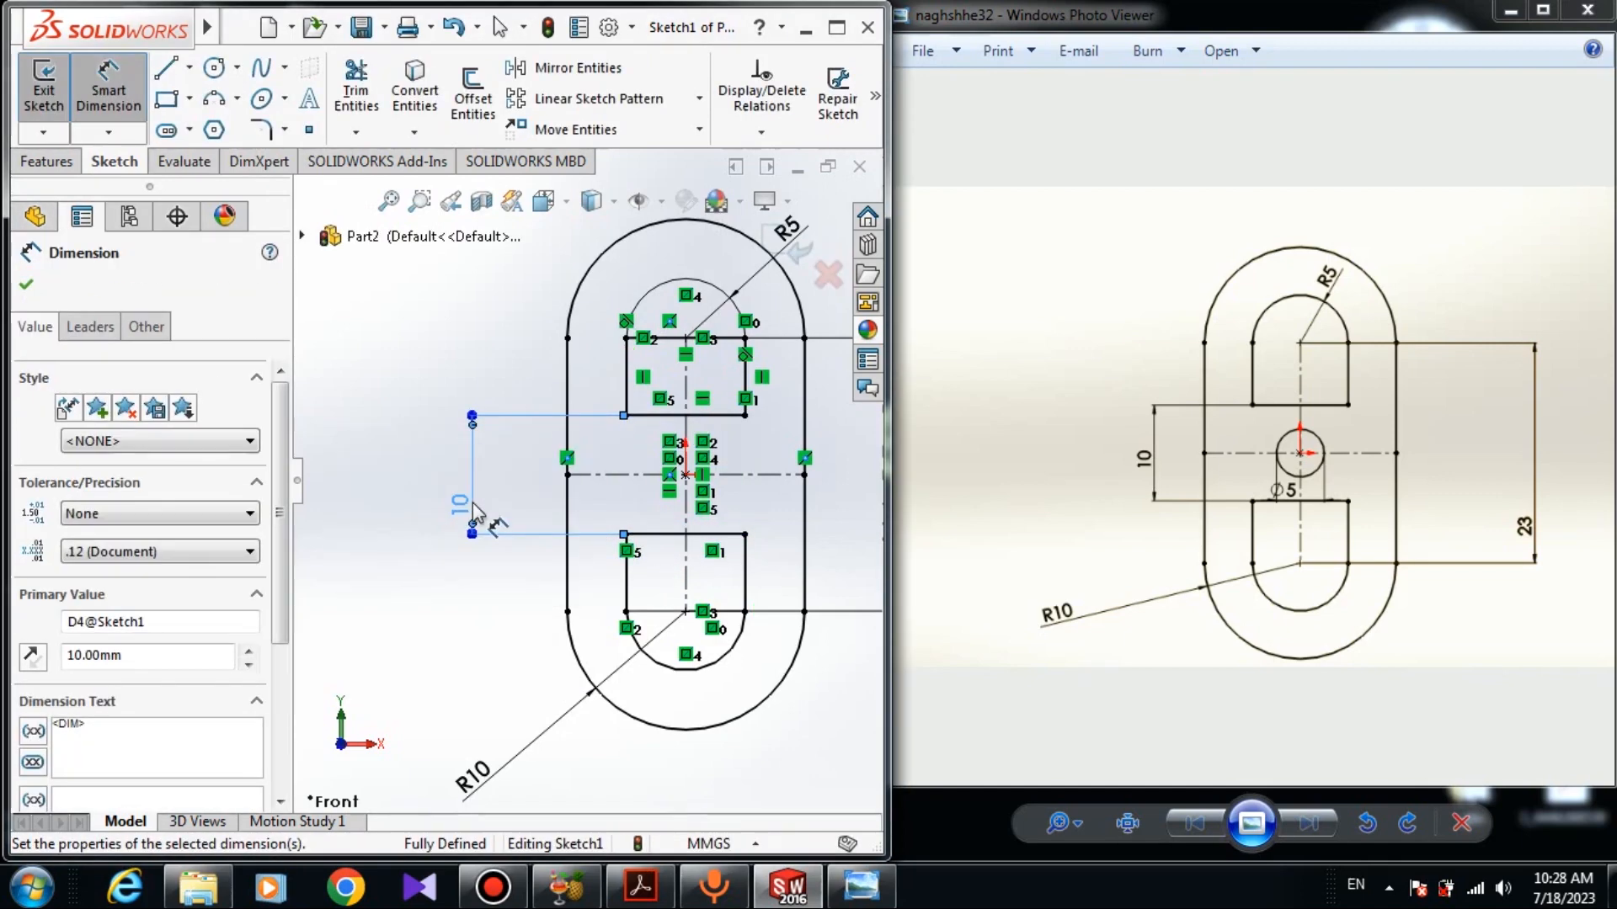
{"action": "left_click", "coordinate": [20, 290]}
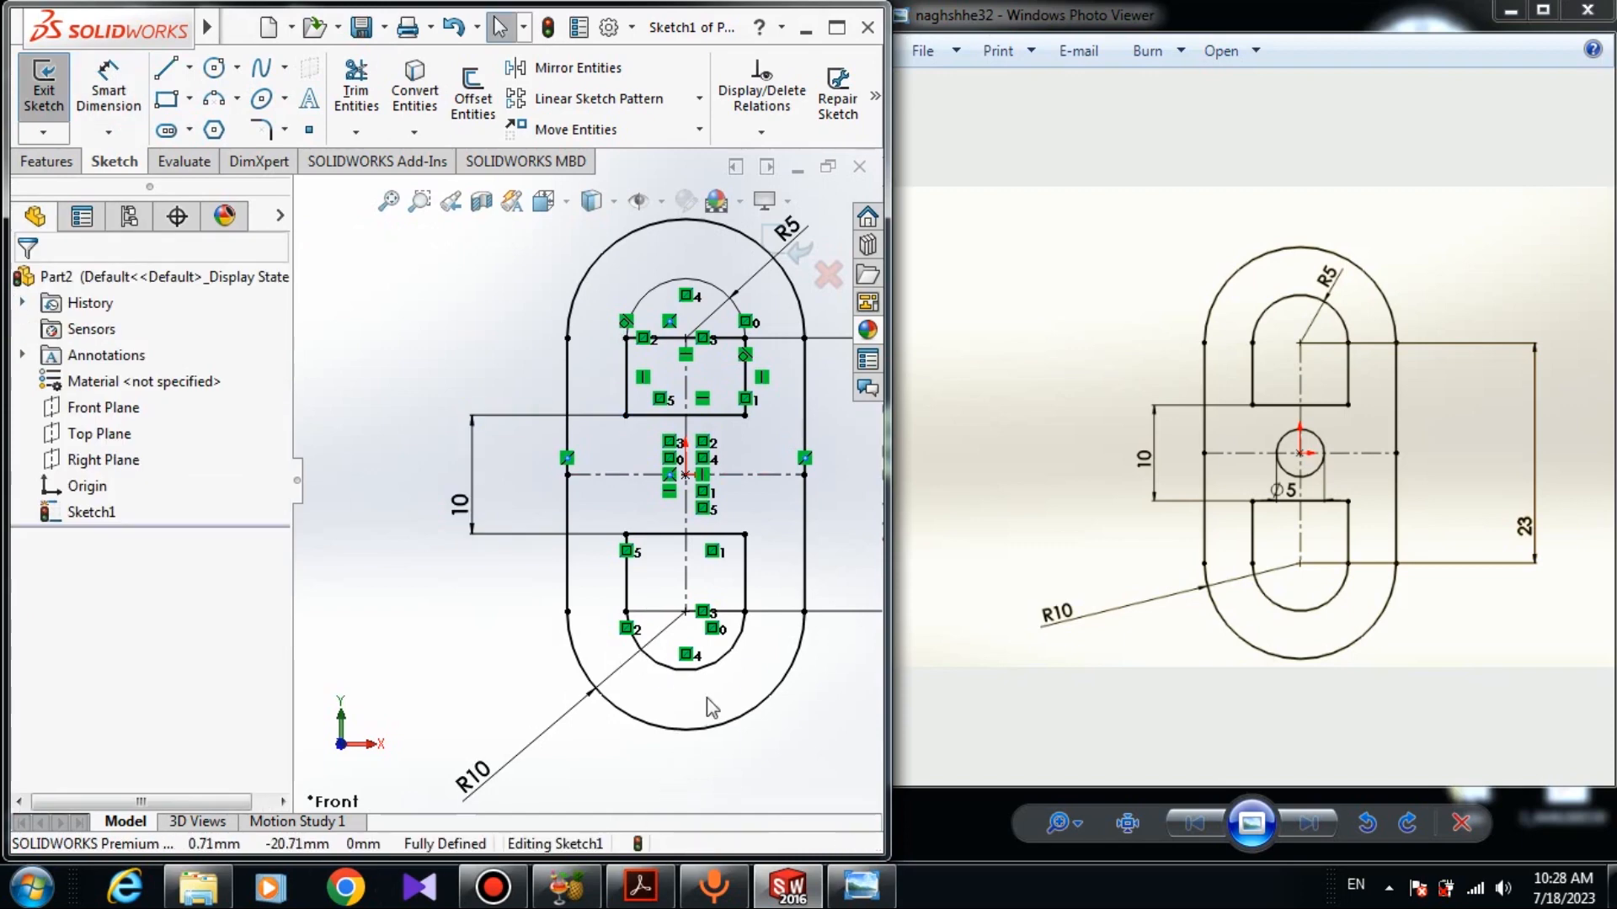
- Draw a circle centered at the origin
{"action": "scroll", "coordinate": [739, 473], "scroll_direction": "down", "scroll_amount": 4}
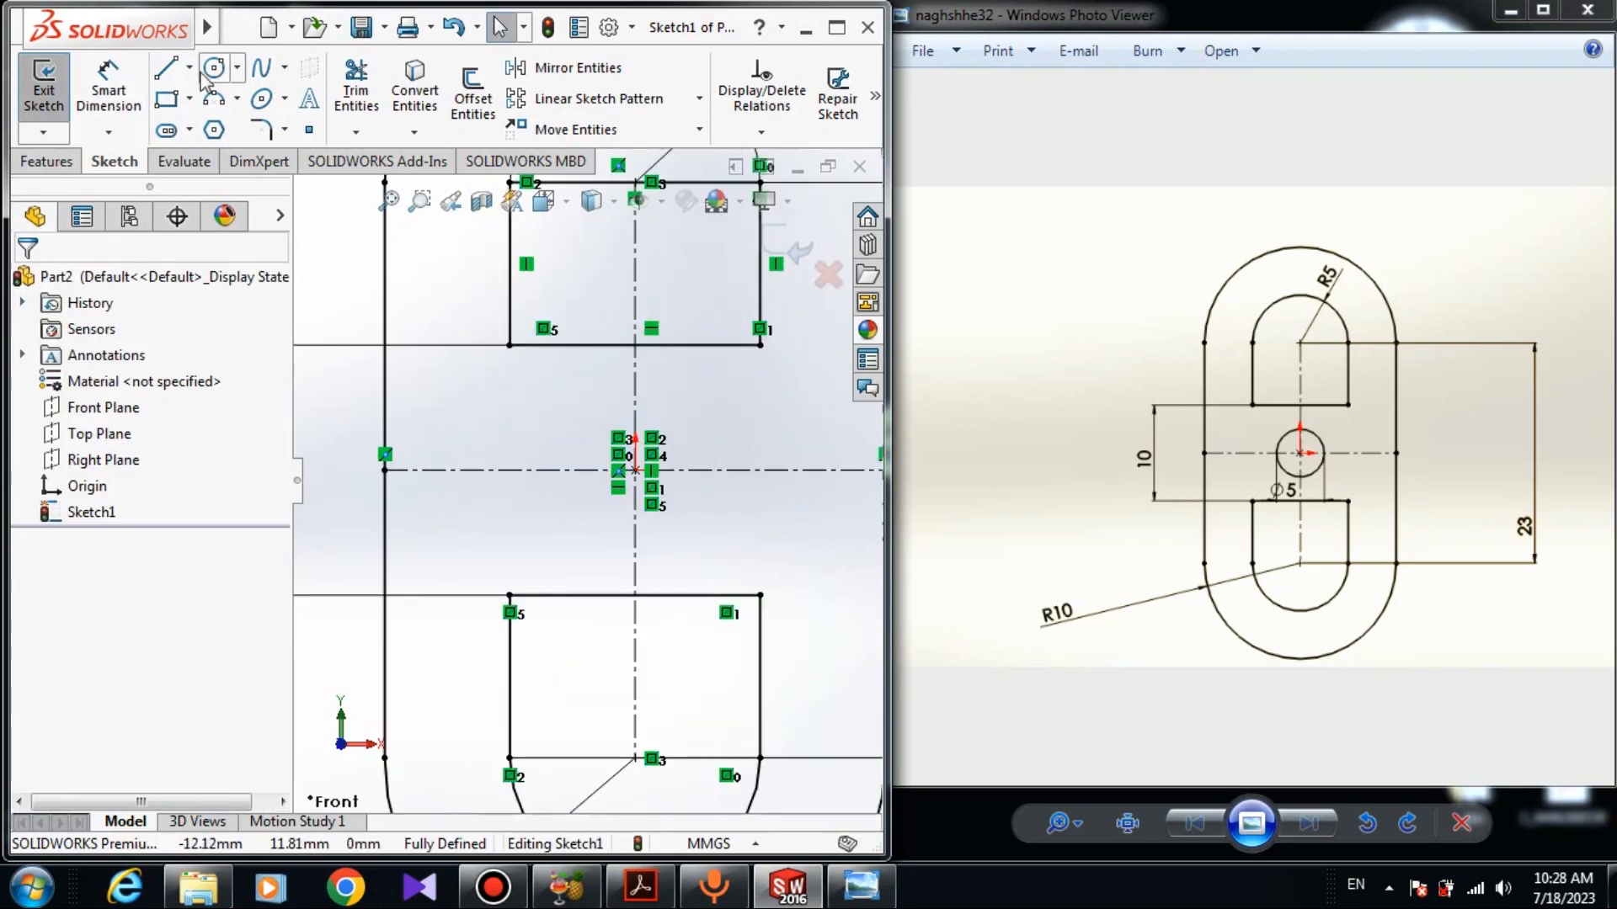
{"action": "left_click", "coordinate": [636, 470]}
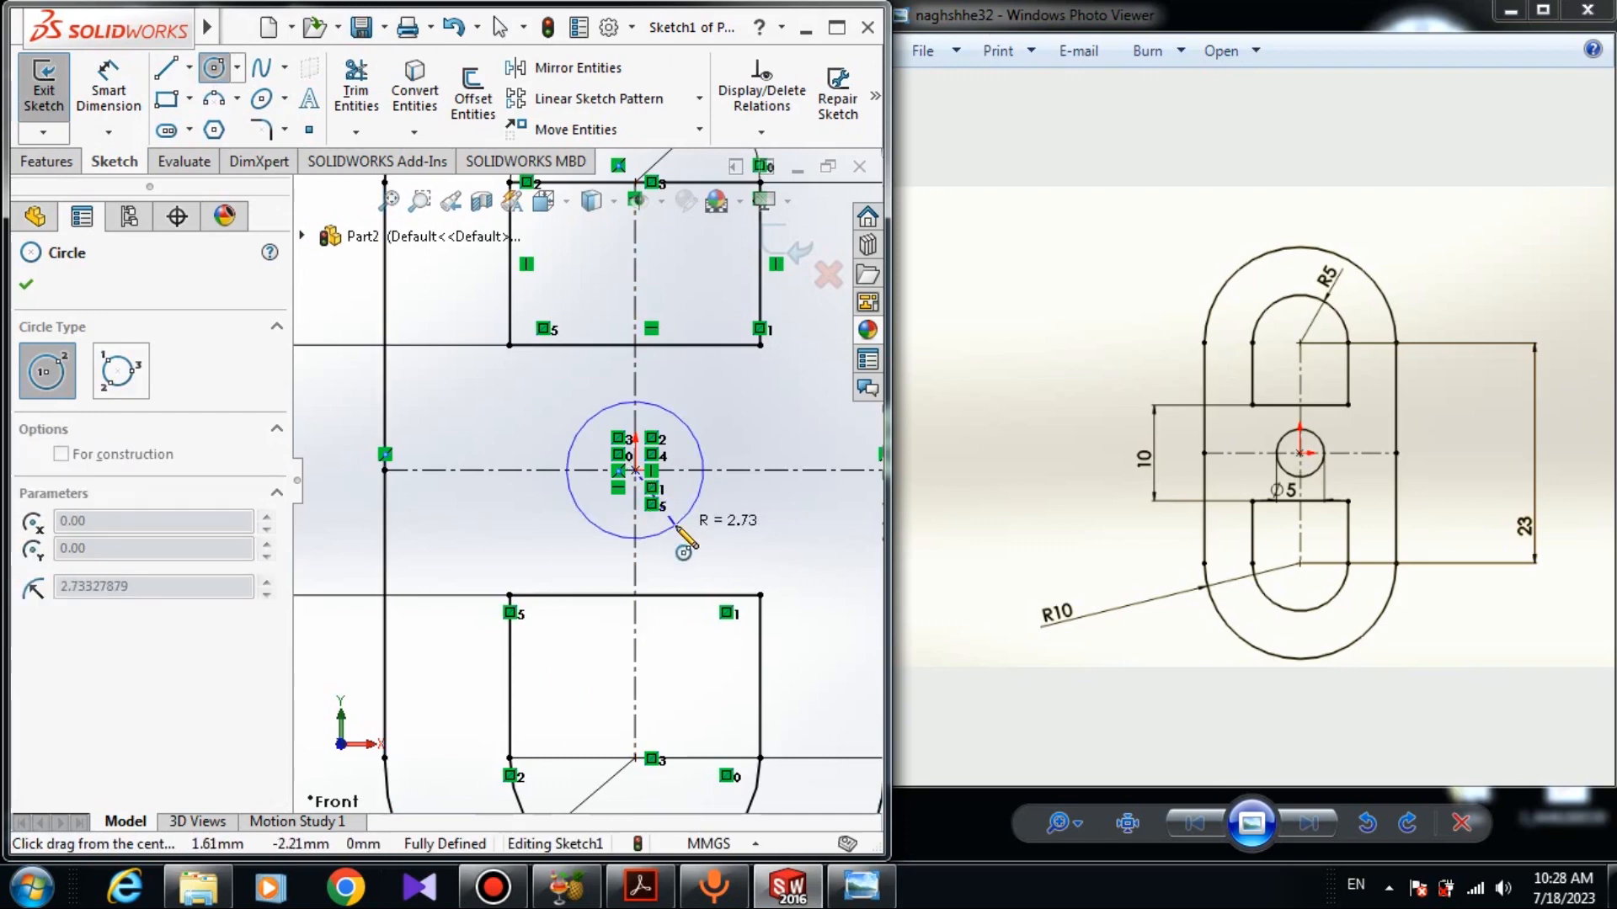
{"action": "left_click", "coordinate": [691, 535]}
- Dimension the circle's diameter as 5 mm
{"action": "right_click_drag", "start_coordinate": [794, 524], "coordinate": [791, 459]}
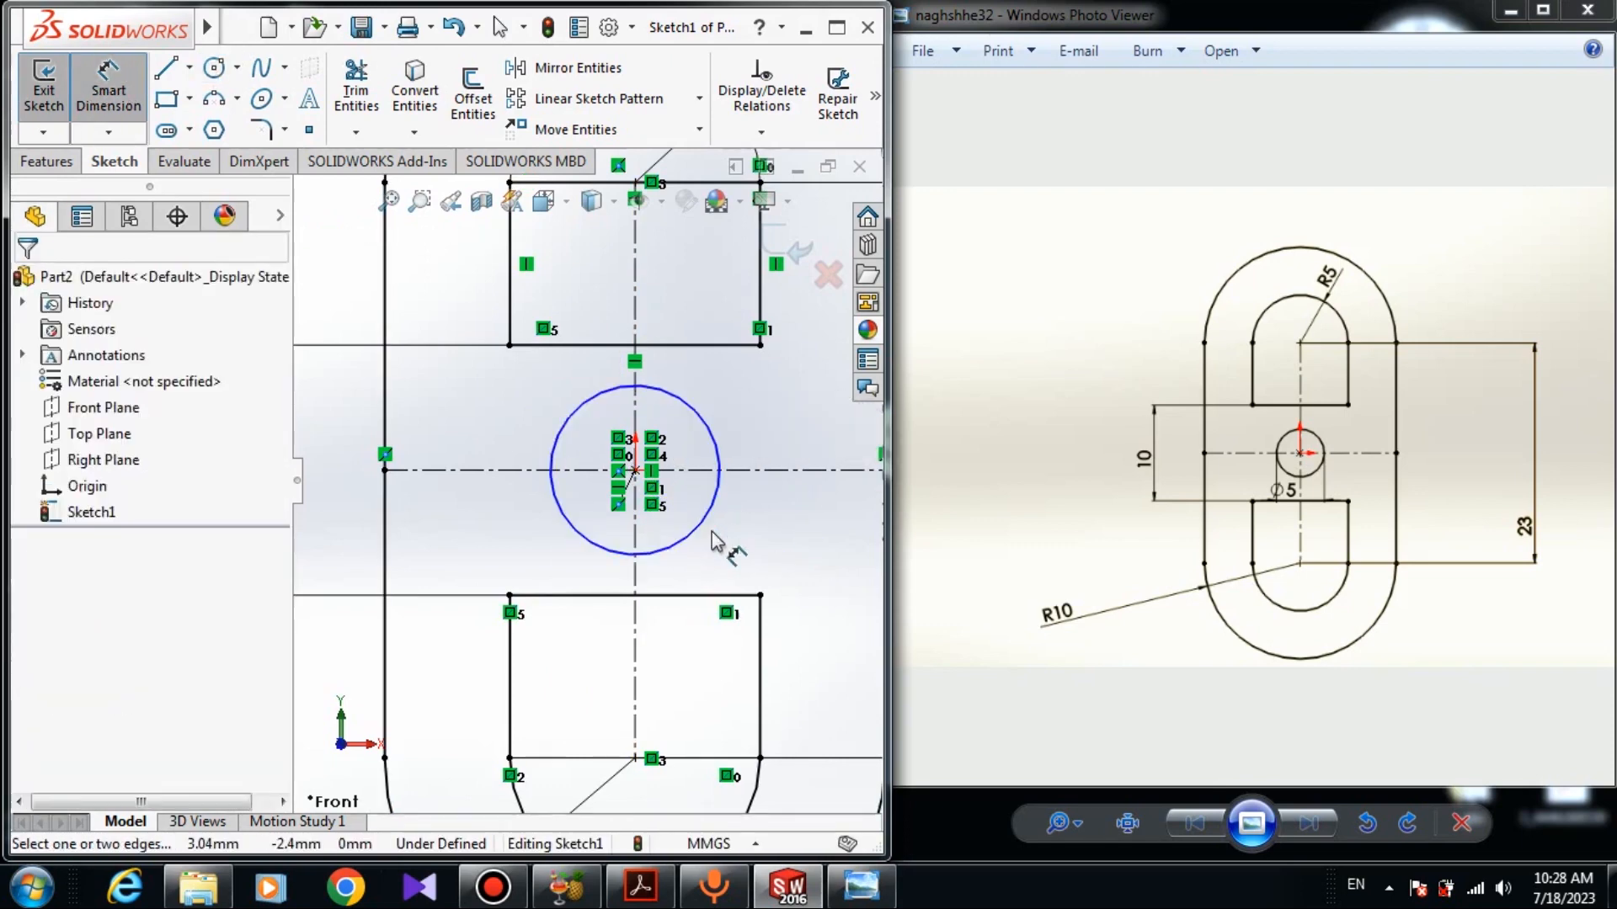
{"action": "left_click", "coordinate": [704, 516]}
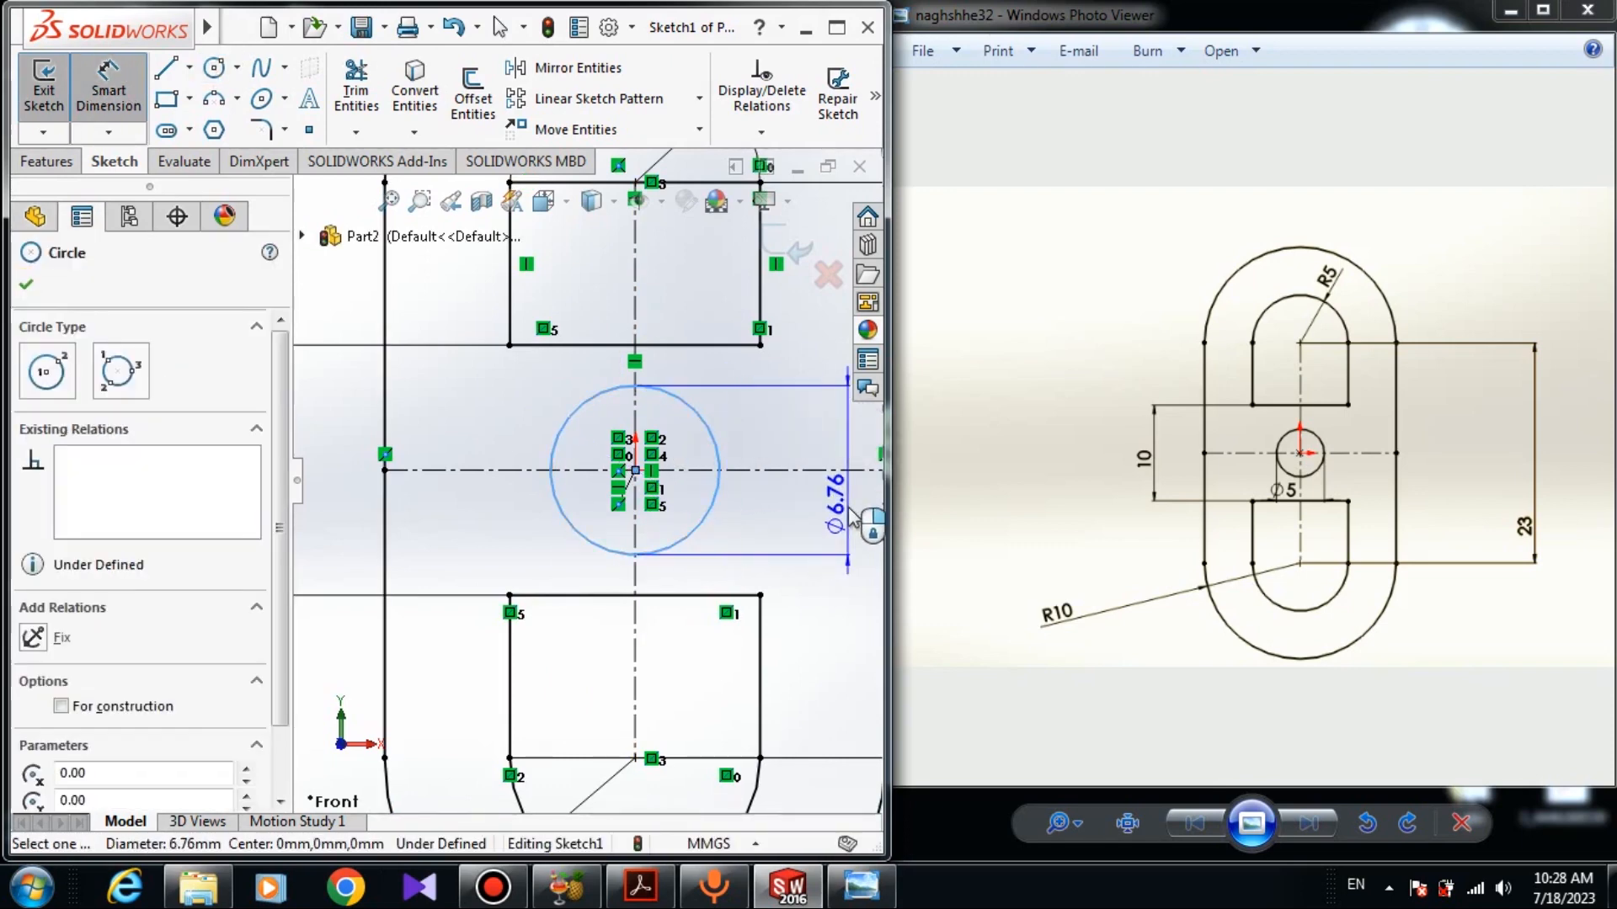
{"action": "left_click", "coordinate": [800, 527]}
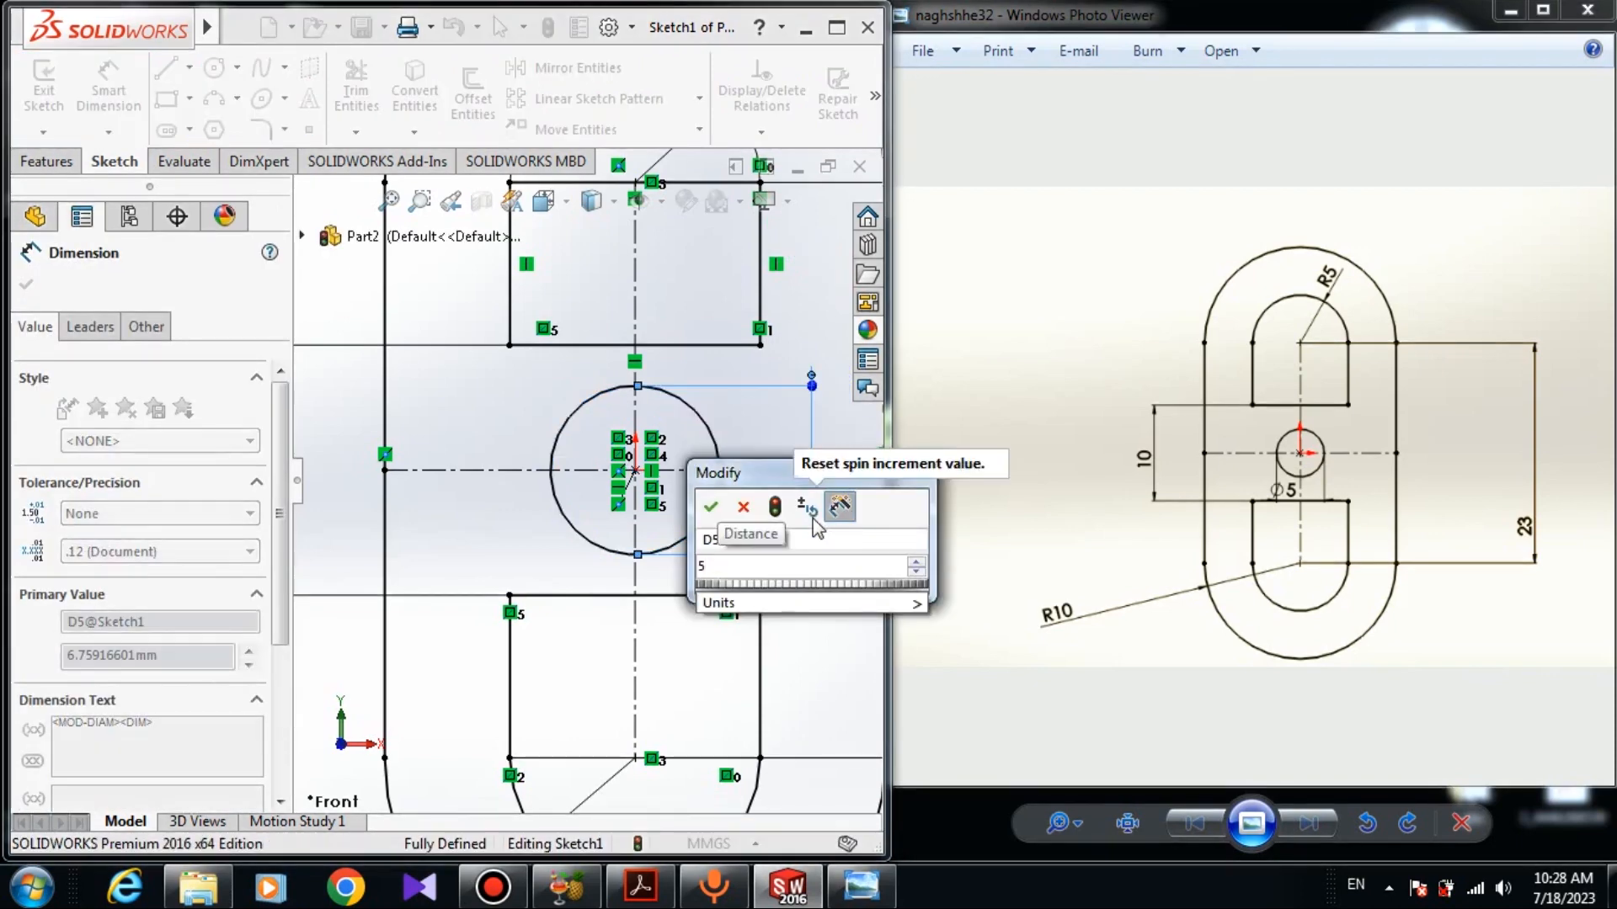
{"action": "type", "text": "5"}
{"action": "key", "text": "Return"}
{"action": "left_click", "coordinate": [27, 288]}
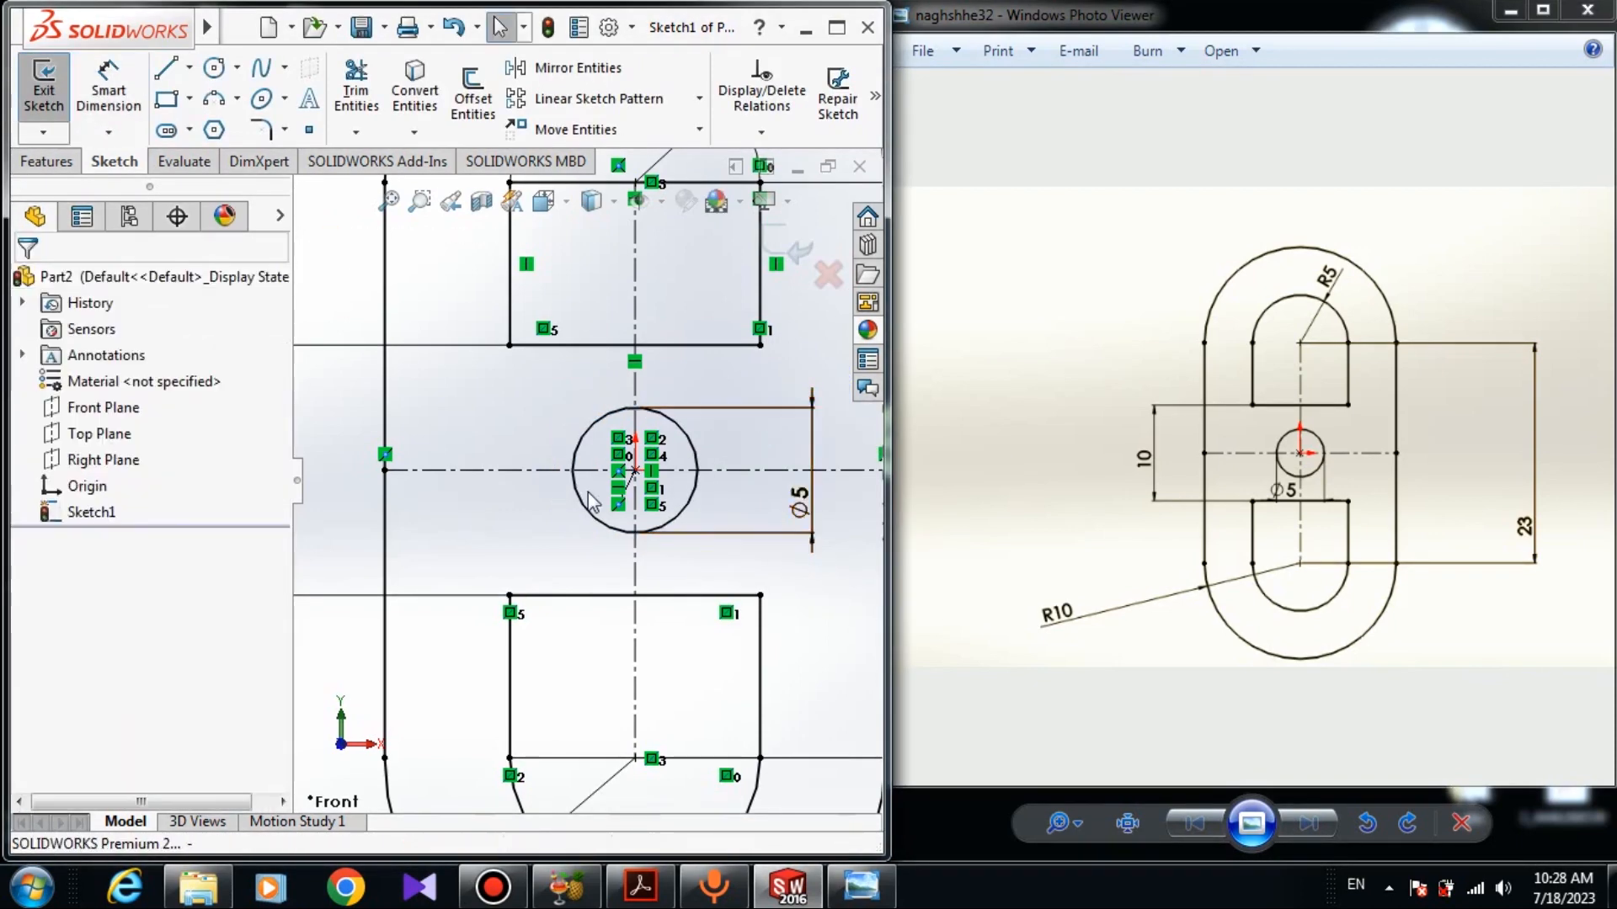
{"action": "scroll", "coordinate": [580, 506], "scroll_direction": "up", "scroll_amount": 5}
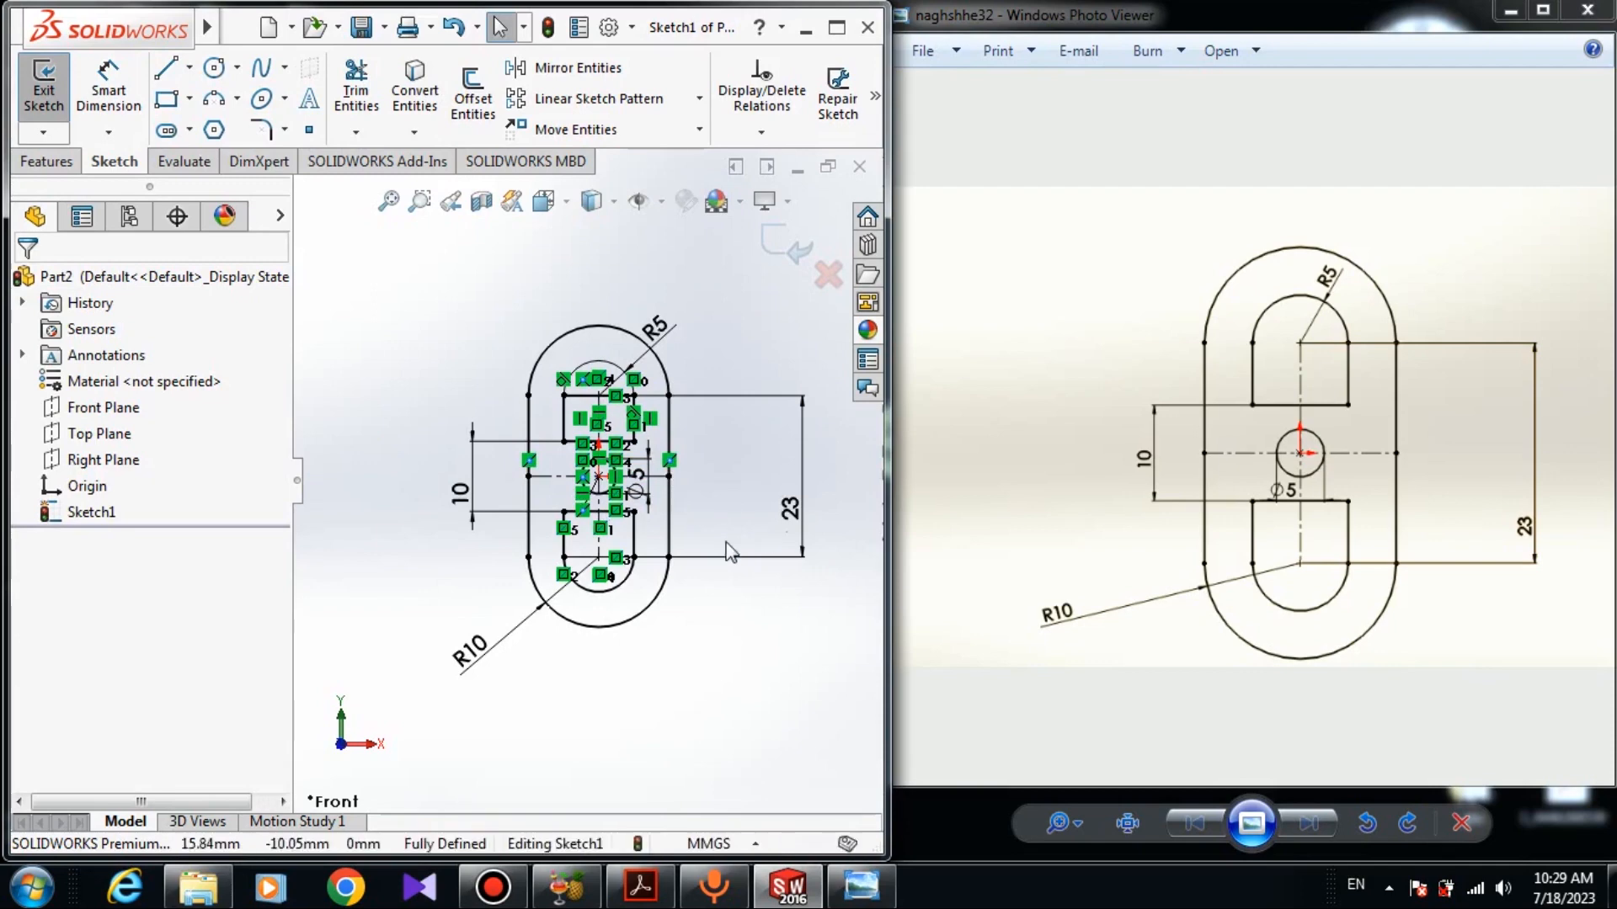
{"action": "scroll", "coordinate": [620, 478], "scroll_direction": "down", "scroll_amount": 3}
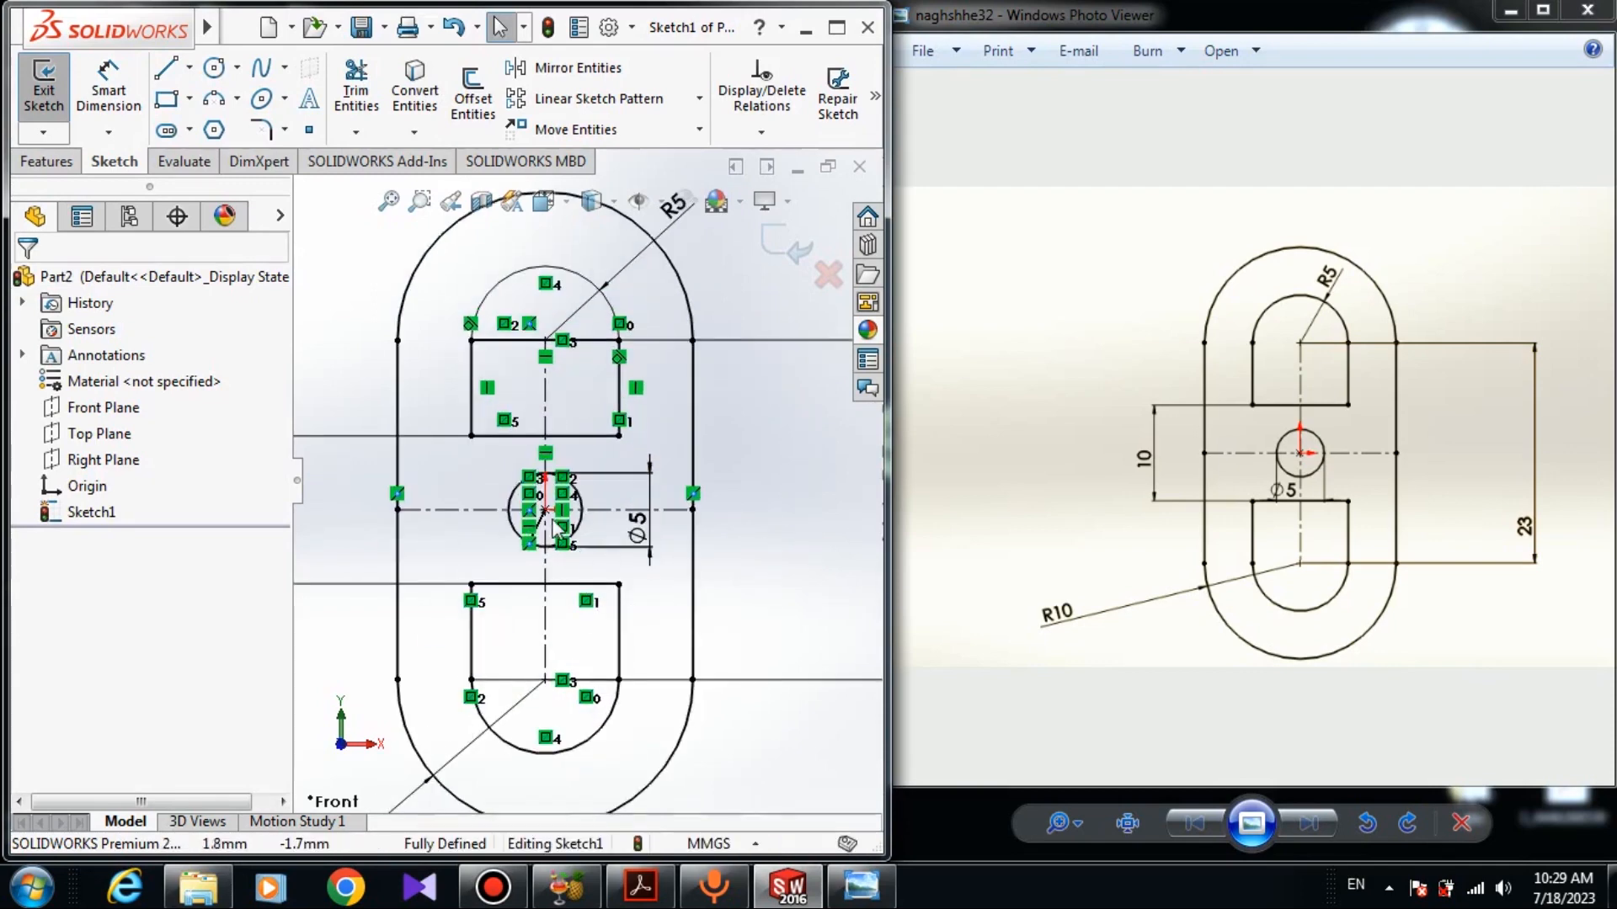
{"action": "scroll", "coordinate": [556, 529], "scroll_direction": "down", "scroll_amount": 2}
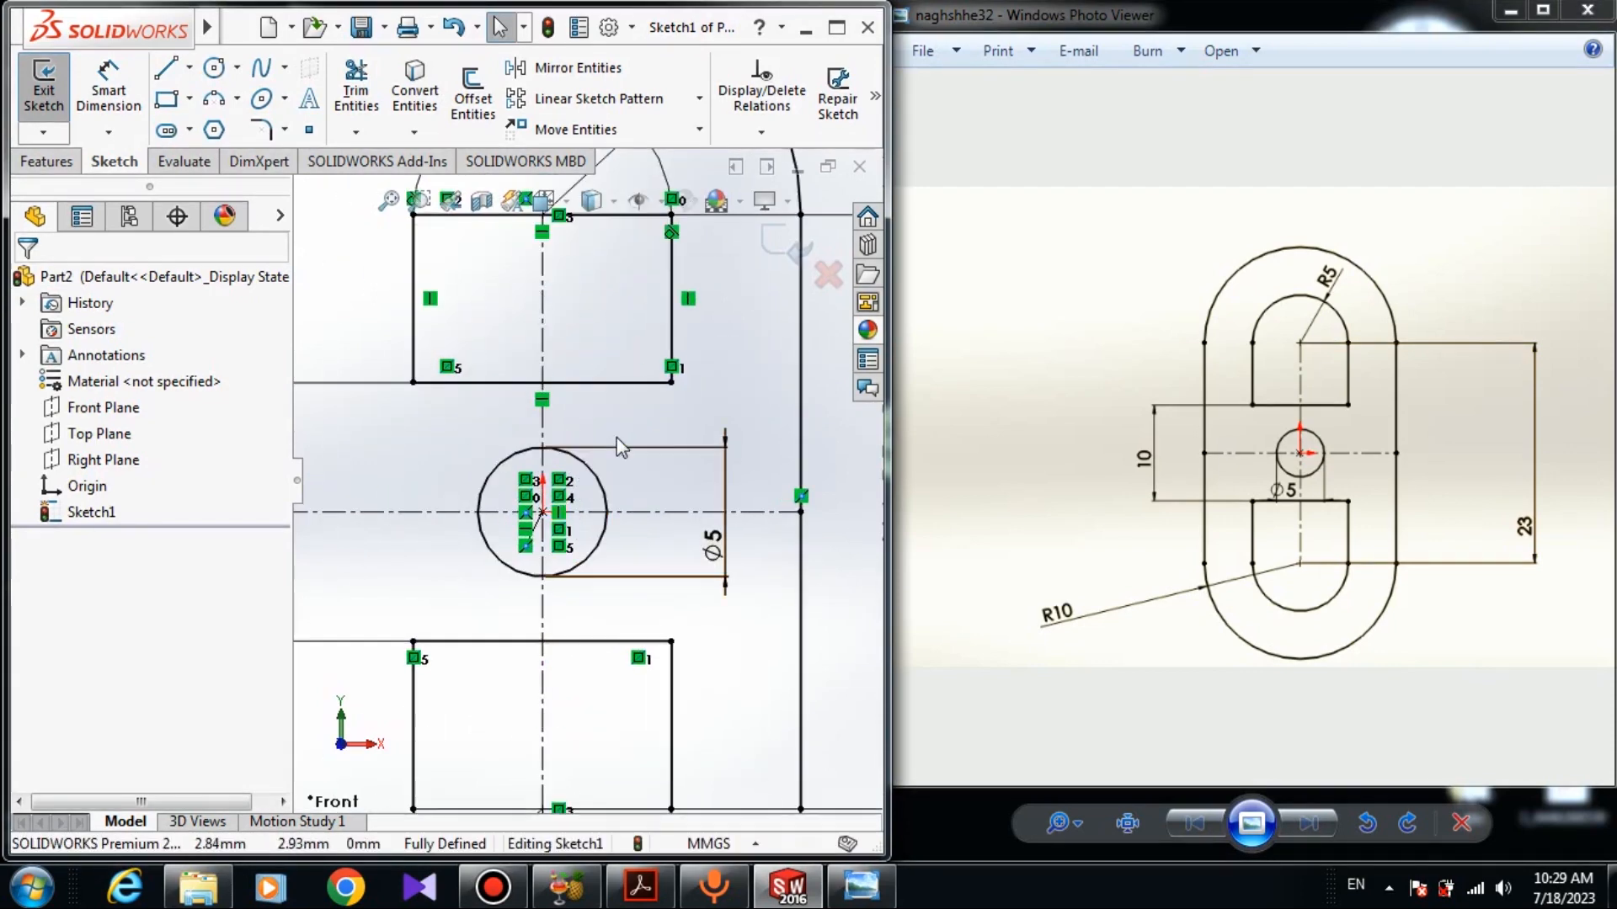
{"action": "scroll", "coordinate": [617, 444], "scroll_direction": "down", "scroll_amount": 2}
{"action": "scroll", "coordinate": [617, 445], "scroll_direction": "up", "scroll_amount": 2}
{"action": "left_click", "coordinate": [1509, 10]}
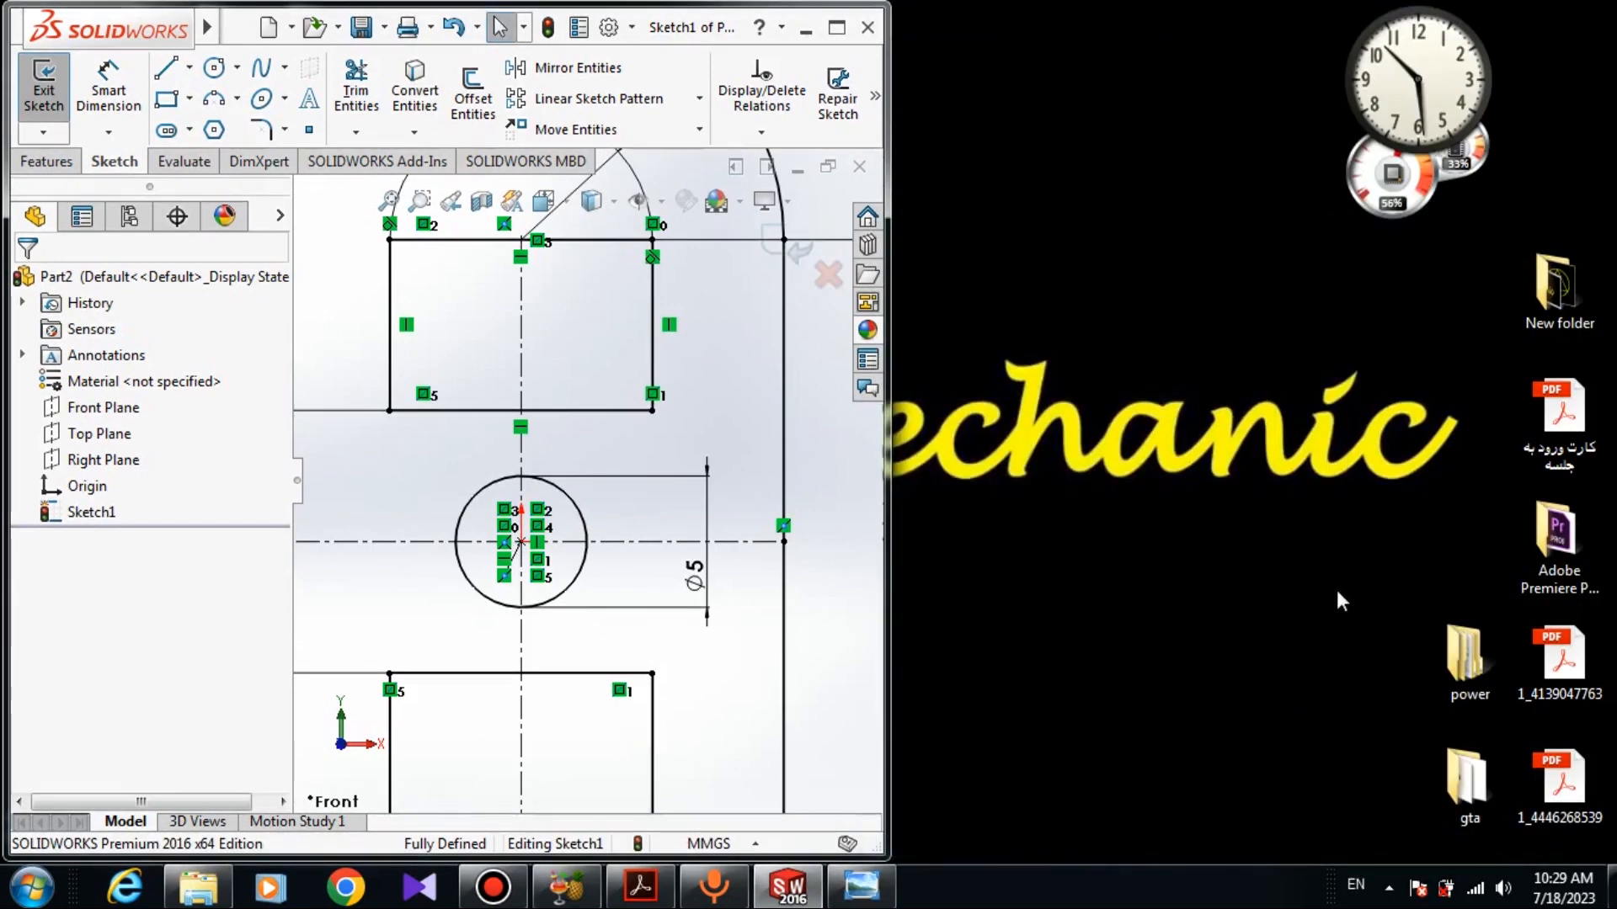
{"action": "scroll", "coordinate": [616, 574], "scroll_direction": "up", "scroll_amount": 5}
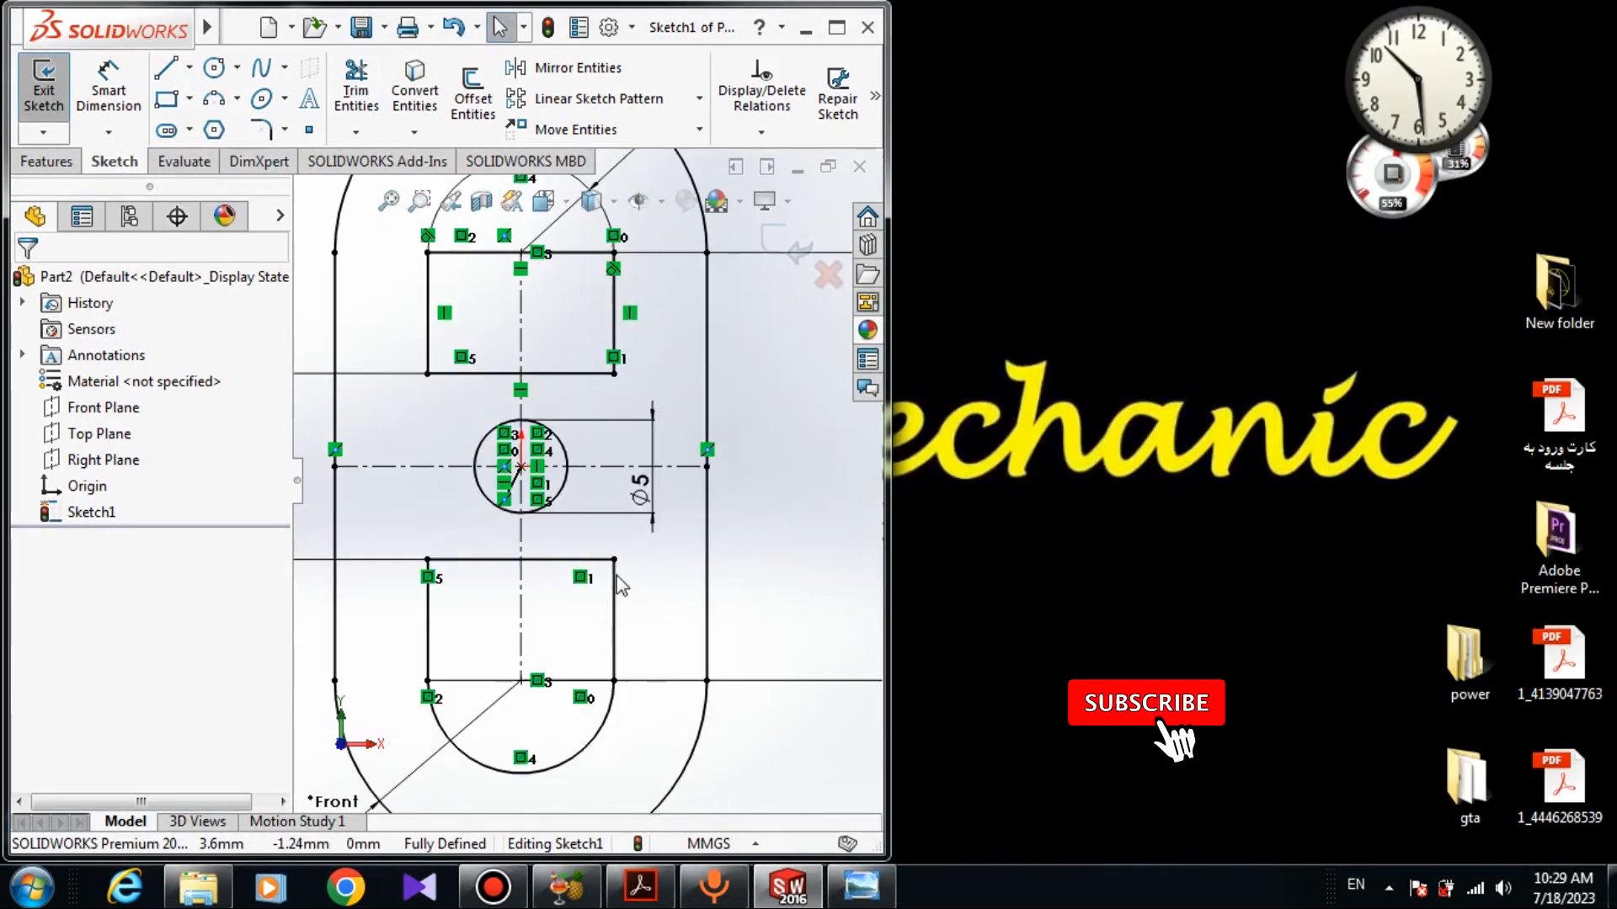